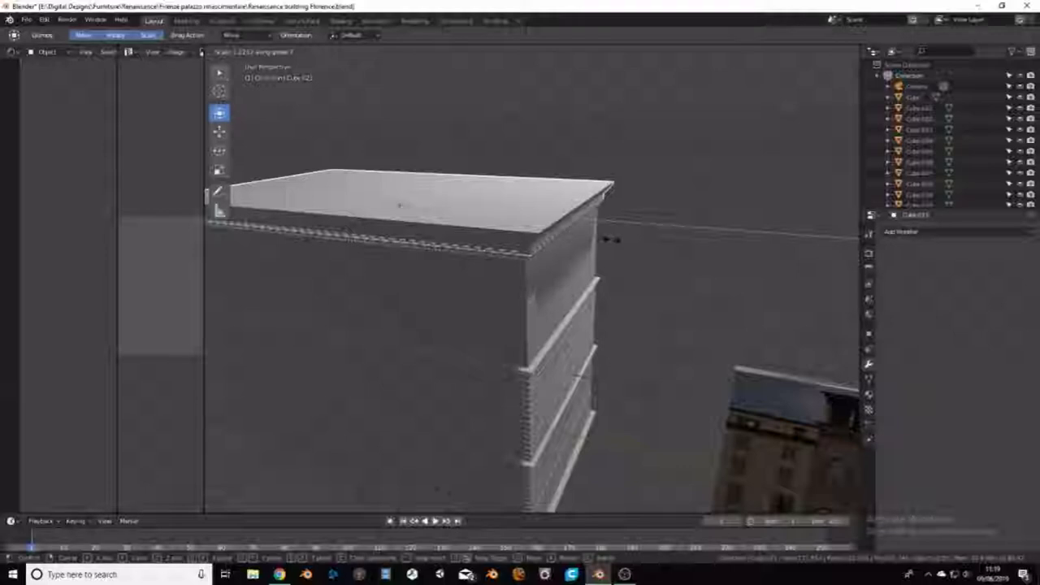
# Step: Confirm the roof slab resize and bring the cornice edge into a diagonal view
pyautogui.click(608, 240)
pyautogui.moveTo(608, 241)
pyautogui.mouseDown(button='middle')
pyautogui.moveTo(521, 284)
pyautogui.moveTo(561, 283)
pyautogui.moveTo(828, 419)
pyautogui.moveTo(550, 287)
pyautogui.moveTo(601, 268)
pyautogui.mouseUp(button='middle')
pyautogui.scroll(3, 522, 284)
pyautogui.scroll(3, 498, 301)
pyautogui.moveTo(498, 301)
pyautogui.mouseDown(button='middle')
pyautogui.moveTo(580, 309)
pyautogui.moveTo(625, 262)
pyautogui.mouseUp(button='middle')
# Step: Scale the roof slab along X to about 0.99 so it lines up with the cornice
pyautogui.press('s')
pyautogui.press('x')
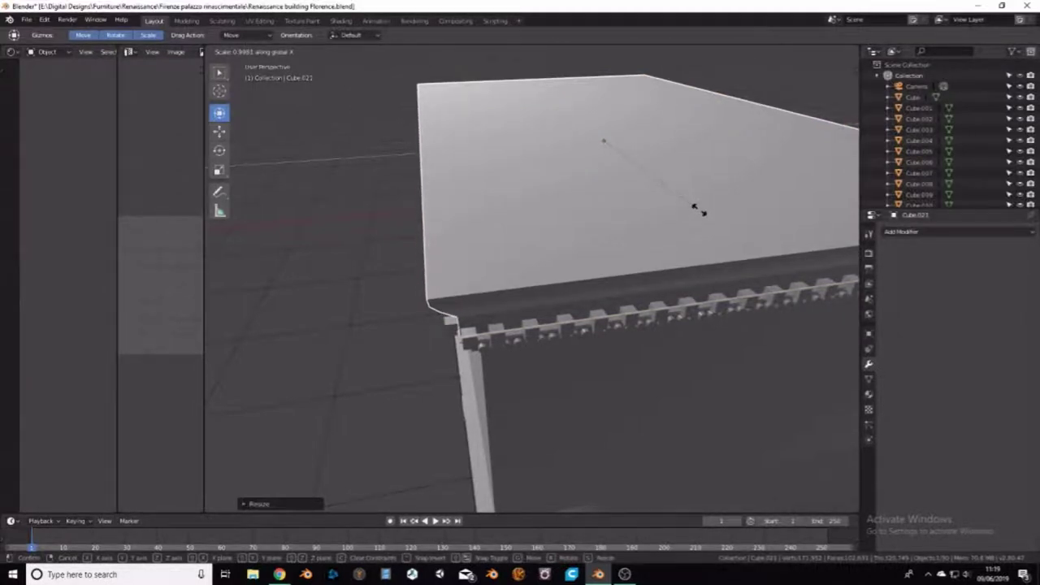
pyautogui.click(696, 208)
pyautogui.moveTo(654, 228)
pyautogui.mouseDown(button='middle')
pyautogui.moveTo(743, 235)
pyautogui.moveTo(529, 251)
pyautogui.moveTo(597, 256)
pyautogui.mouseUp(button='middle')
pyautogui.scroll(-3, 532, 235)
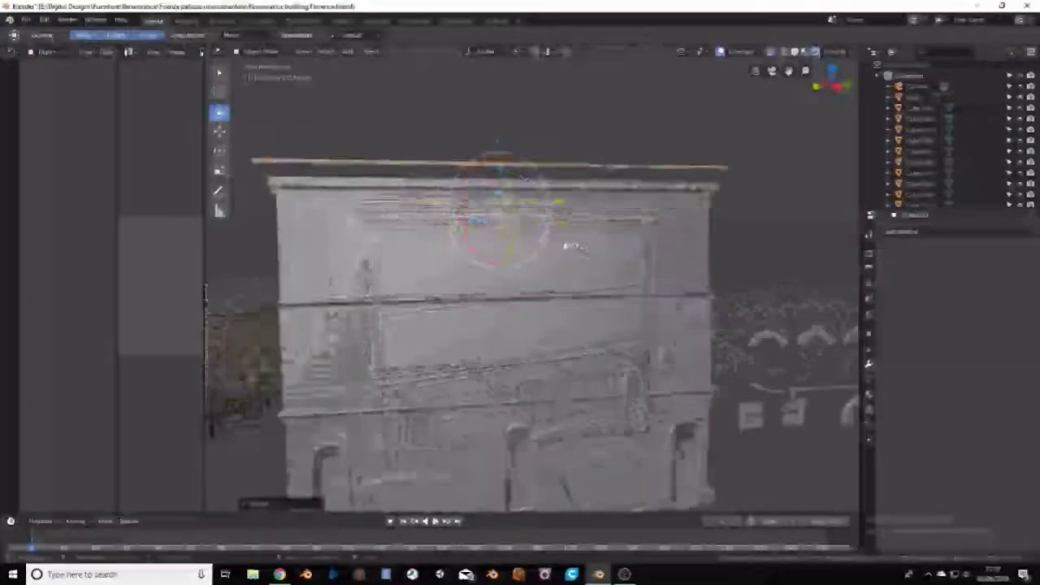
# Step: Zoom to an angled view of the upper-floor arches and open the Add menu
pyautogui.click(260, 51)
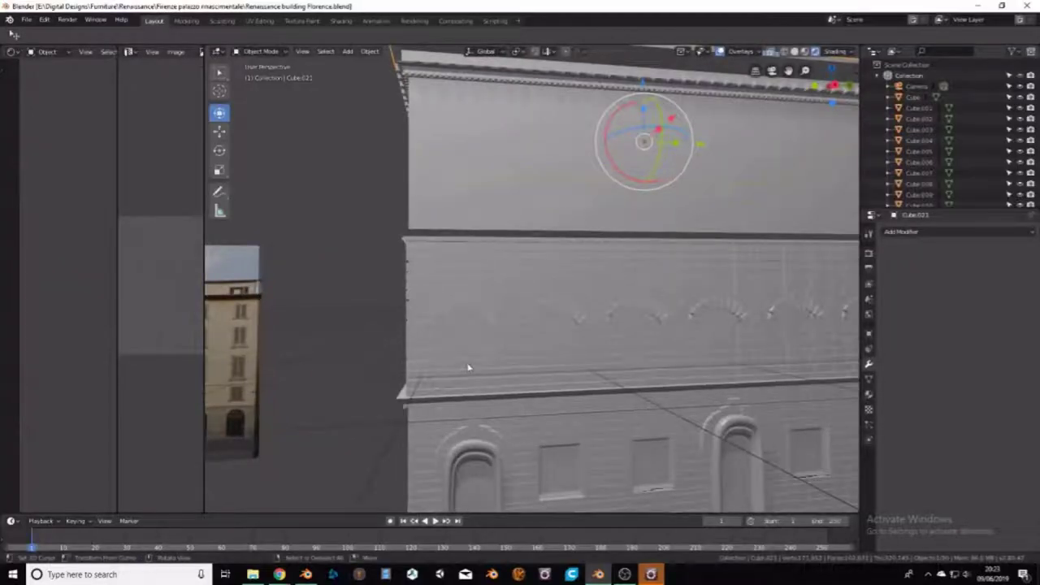
pyautogui.scroll(2, 466, 365)
pyautogui.scroll(3, 461, 342)
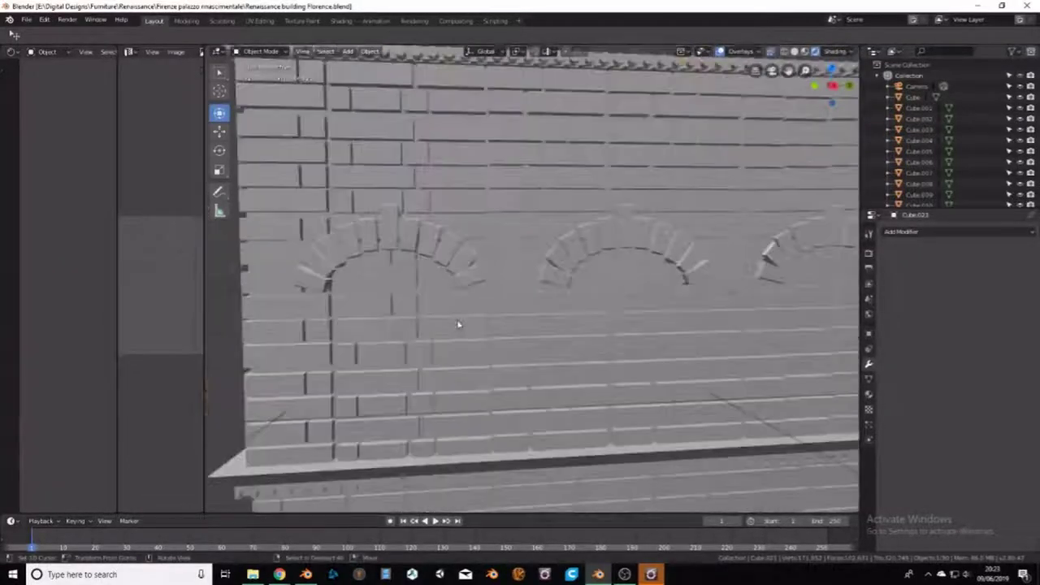
pyautogui.scroll(-2, 457, 325)
pyautogui.scroll(-3, 469, 325)
pyautogui.moveTo(474, 301)
pyautogui.mouseDown(button='middle')
pyautogui.moveTo(531, 326)
pyautogui.moveTo(613, 336)
pyautogui.moveTo(365, 362)
pyautogui.mouseUp(button='middle')
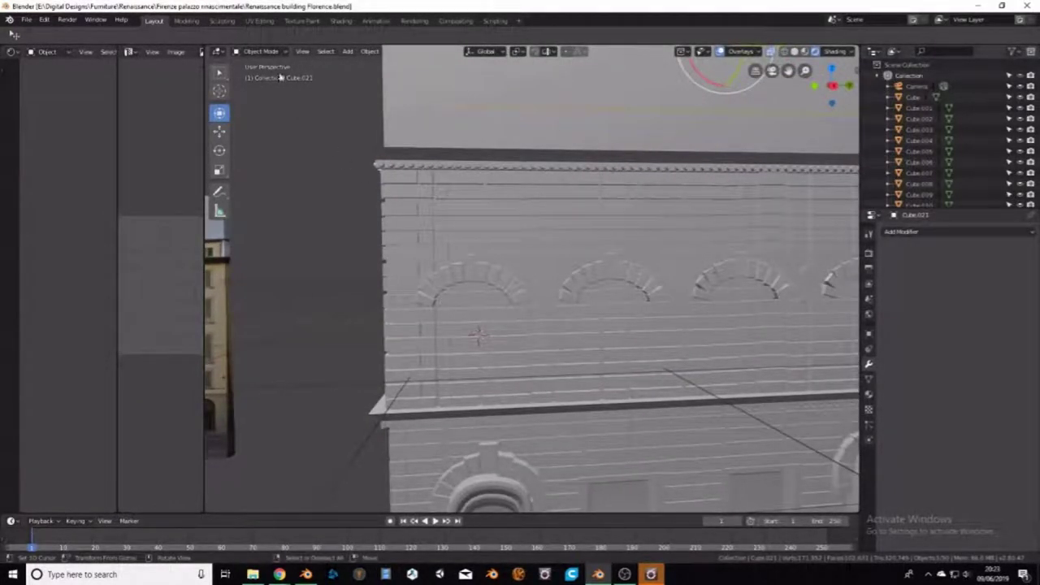
pyautogui.click(347, 53)
pyautogui.moveTo(381, 65)
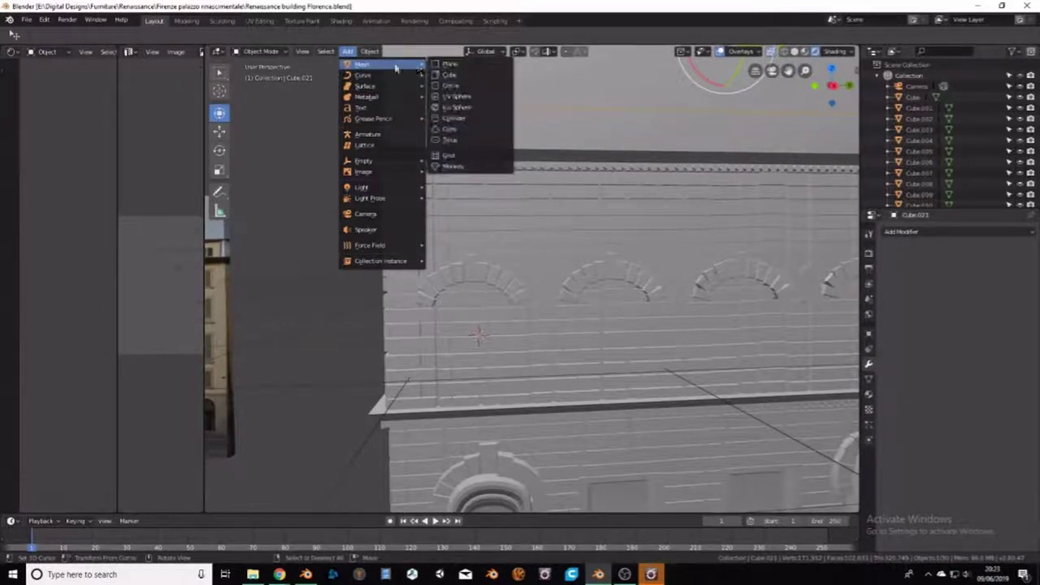
# Step: Add a new cube and shrink it to a small box
pyautogui.click(451, 75)
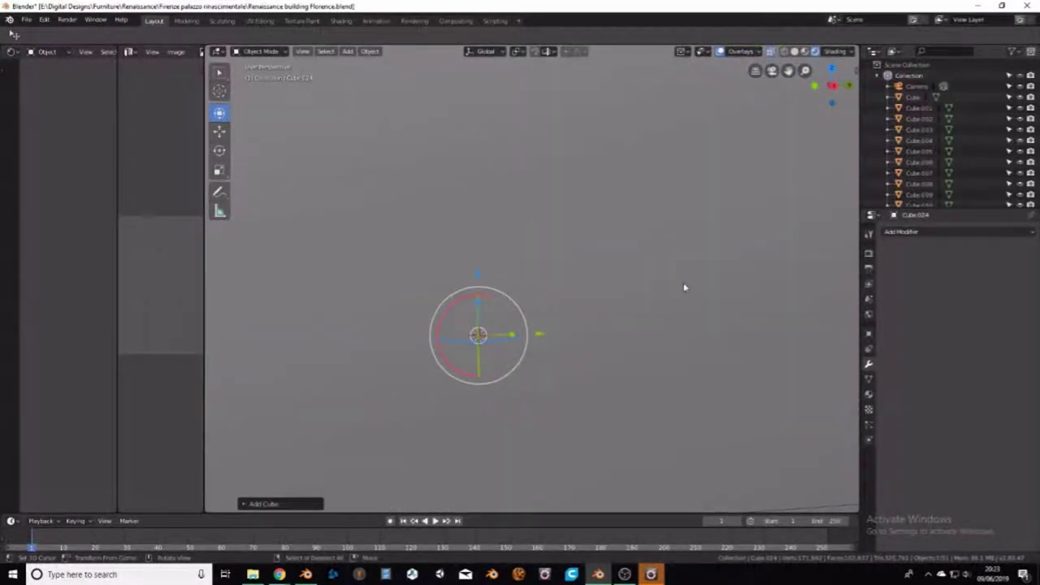
pyautogui.press('s')
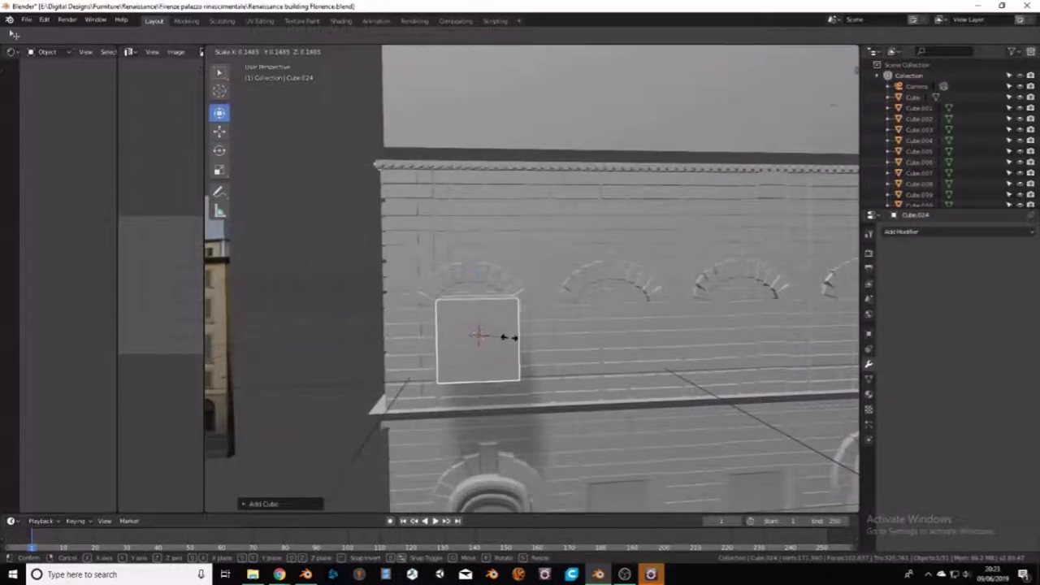
pyautogui.click(505, 336)
pyautogui.moveTo(505, 336)
pyautogui.mouseDown(button='middle')
pyautogui.moveTo(569, 355)
pyautogui.moveTo(559, 304)
pyautogui.moveTo(465, 276)
pyautogui.mouseUp(button='middle')
# Step: Move the box under the first upper-floor arch and switch it to Edit Mode
pyautogui.press('g')
pyautogui.click(571, 355)
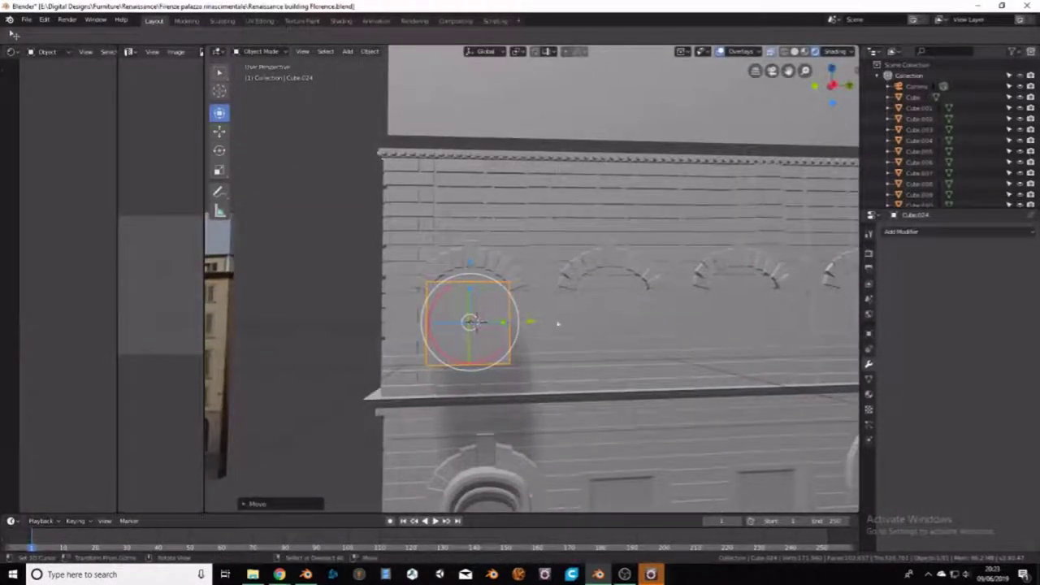
pyautogui.moveTo(528, 322); pyautogui.dragTo(529, 320)
pyautogui.click(529, 320)
pyautogui.moveTo(529, 320)
pyautogui.mouseDown(button='middle')
pyautogui.moveTo(544, 344)
pyautogui.moveTo(594, 268)
pyautogui.moveTo(527, 278)
pyautogui.mouseUp(button='middle')
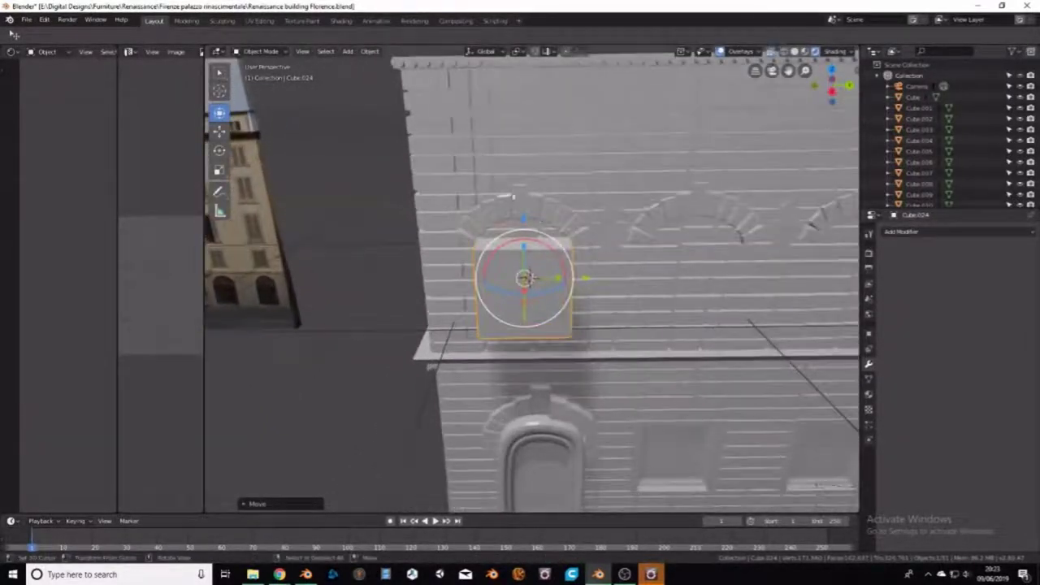
pyautogui.click(262, 51)
pyautogui.click(255, 75)
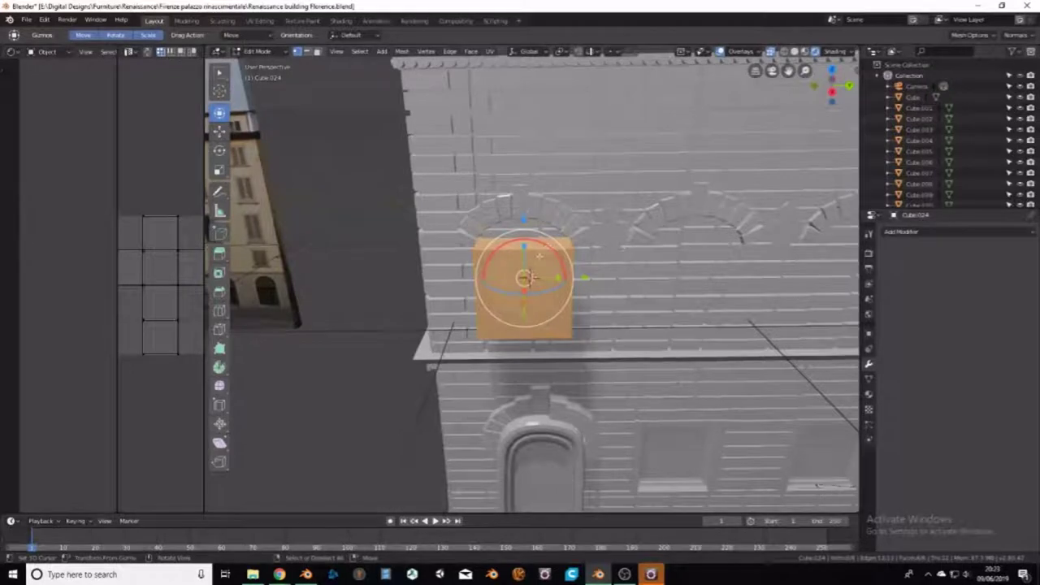
# Step: Stretch the box's bottom down to the window ledge
pyautogui.moveTo(528, 276); pyautogui.dragTo(537, 244, button='middle')
pyautogui.click(553, 216)
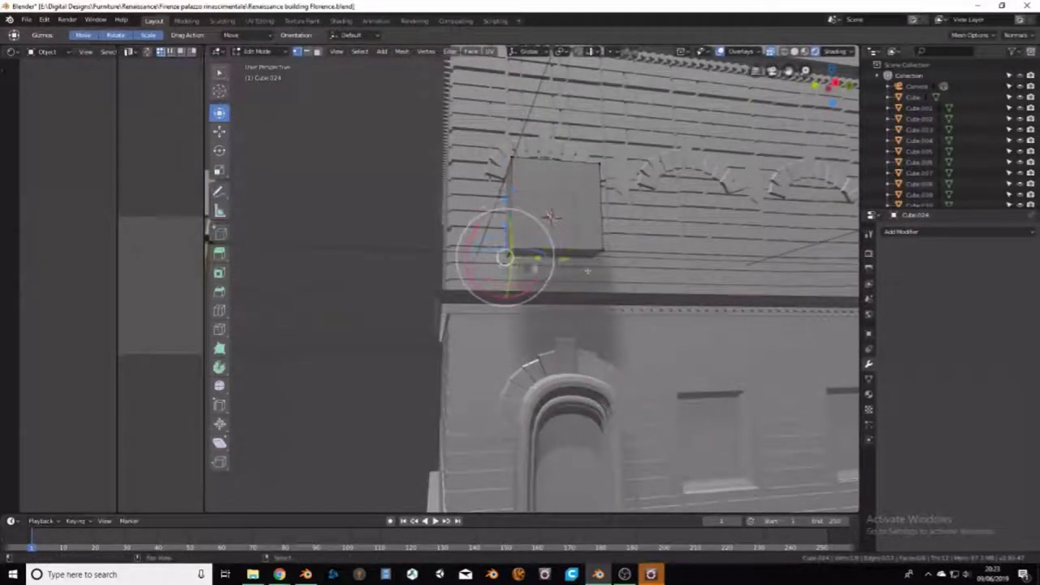
pyautogui.moveTo(553, 216); pyautogui.dragTo(488, 244, button='middle')
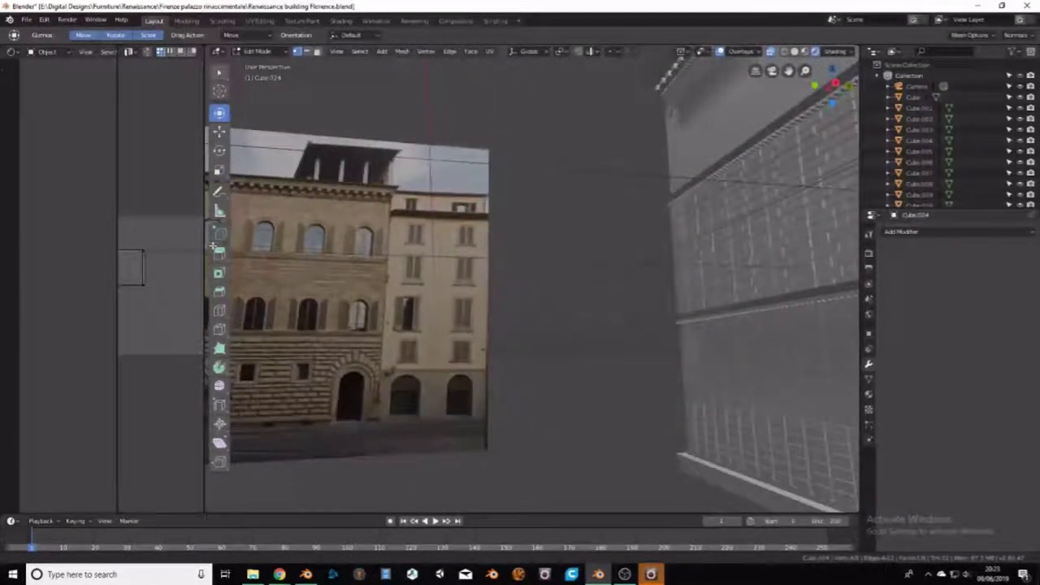
pyautogui.moveTo(213, 246); pyautogui.dragTo(578, 286, button='middle')
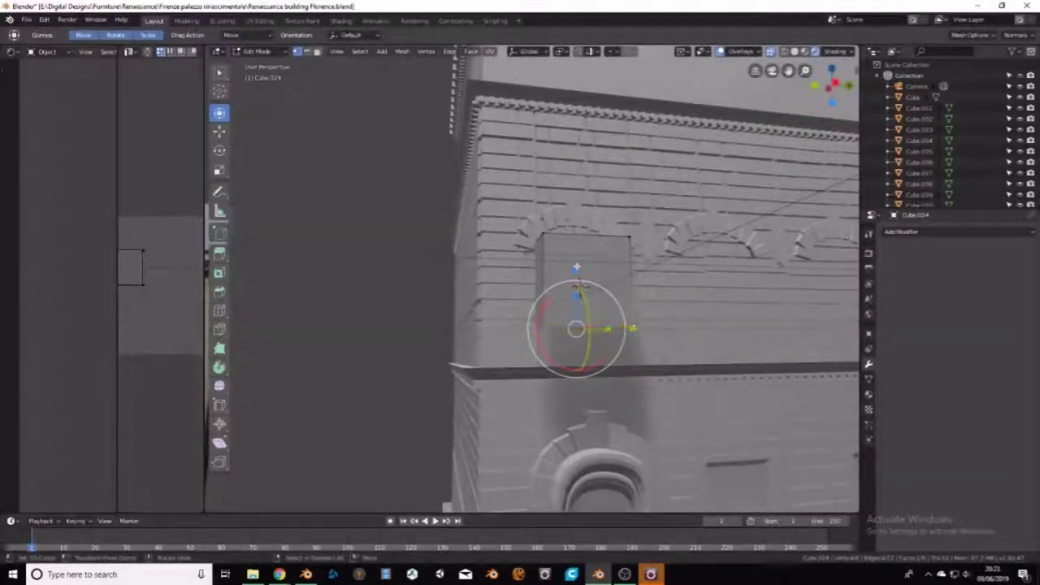
pyautogui.moveTo(576, 286); pyautogui.dragTo(579, 288)
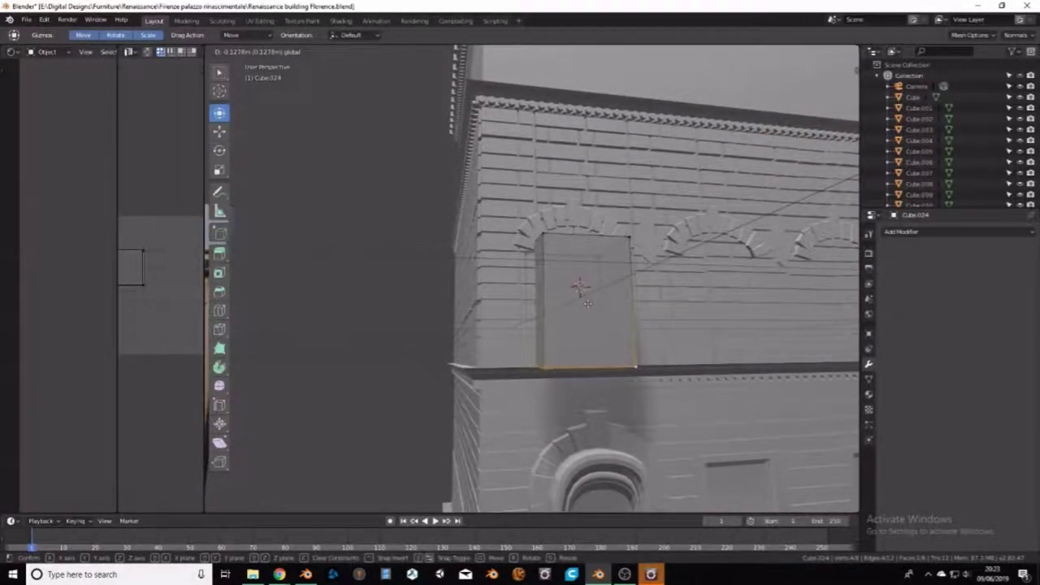
pyautogui.moveTo(588, 303); pyautogui.dragTo(588, 303)
pyautogui.moveTo(588, 303)
pyautogui.mouseDown(button='middle')
pyautogui.moveTo(592, 369)
pyautogui.moveTo(560, 370)
pyautogui.mouseUp(button='middle')
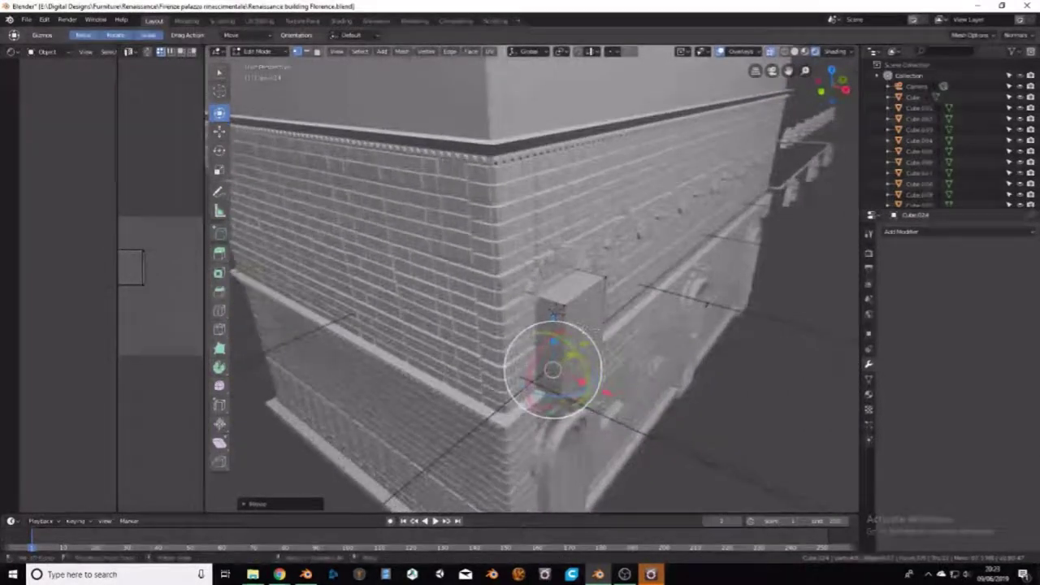
# Step: Thin the box along X into a panel, frame it, and return to Edit Mode
pyautogui.press('Tab')
pyautogui.press('s')
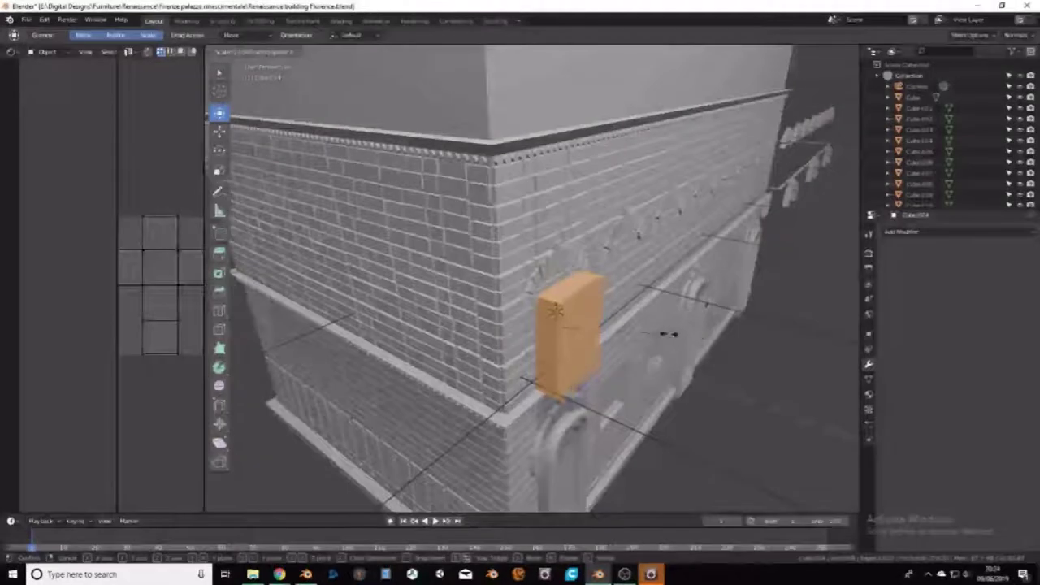
pyautogui.click(589, 326)
pyautogui.press('KP_Decimal')
pyautogui.moveTo(528, 325)
pyautogui.mouseDown(button='middle')
pyautogui.moveTo(569, 308)
pyautogui.moveTo(520, 341)
pyautogui.mouseUp(button='middle')
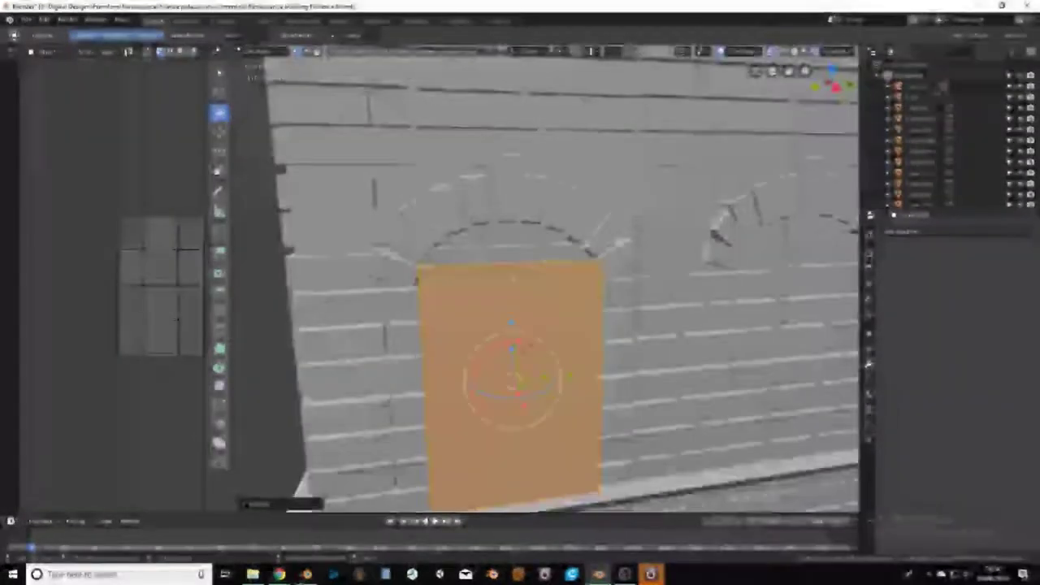
pyautogui.press('Tab')
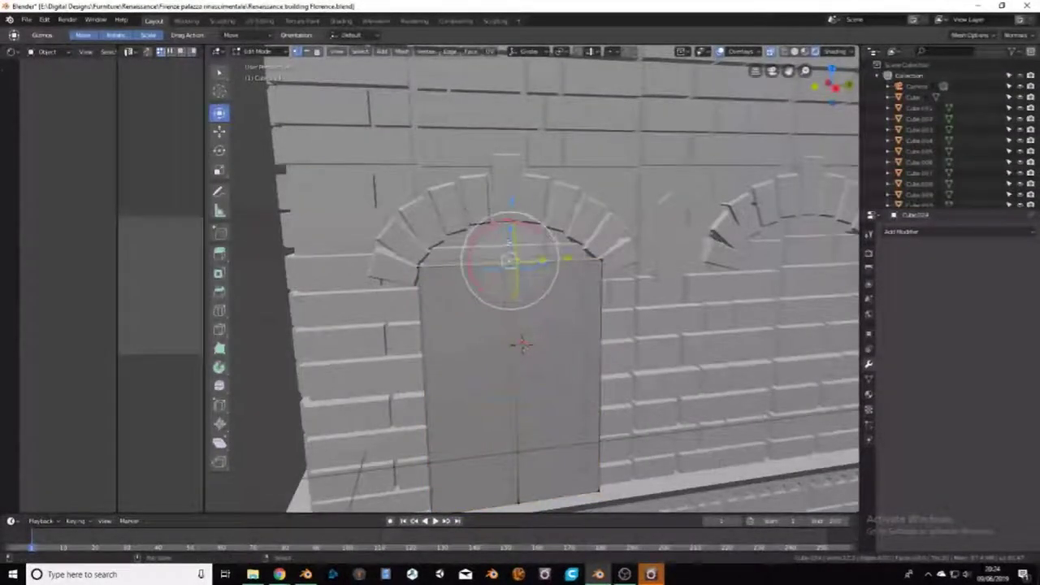
# Step: Extrude the panel face, add a centred vertical cut, and raise its top vertex to the arch
pyautogui.press('e')
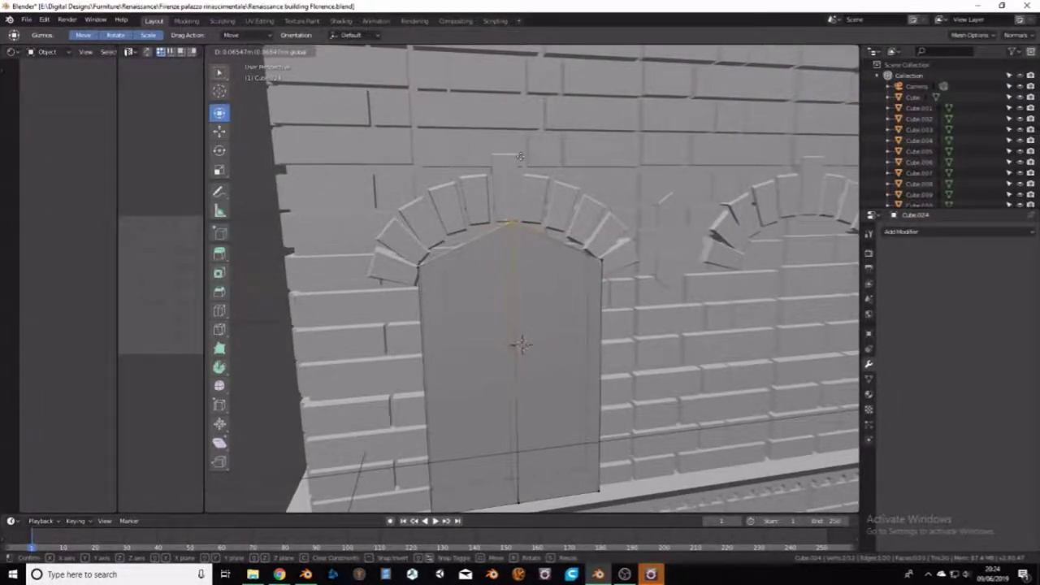
pyautogui.click(520, 156)
pyautogui.hotkey('ctrl', 'r')
pyautogui.click(460, 246)
pyautogui.rightClick(461, 246)
pyautogui.click(459, 240)
pyautogui.press('e')
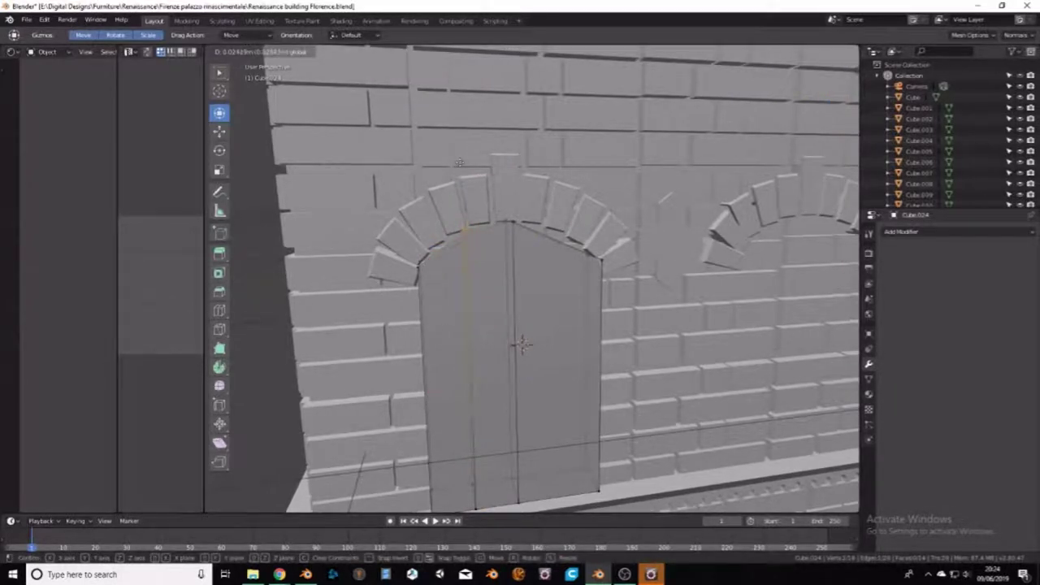
pyautogui.click(461, 163)
# Step: Add another vertical cut and move its top vertices vertically onto the arch curve
pyautogui.hotkey('ctrl', 'r')
pyautogui.click(559, 245)
pyautogui.click(552, 240)
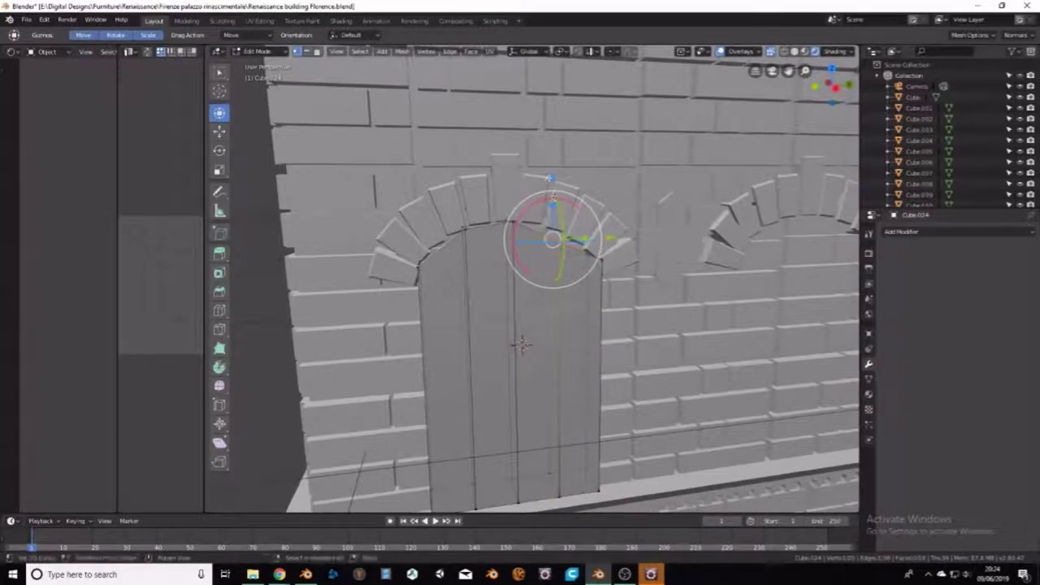
pyautogui.press('g')
pyautogui.press('z')
pyautogui.click(553, 163)
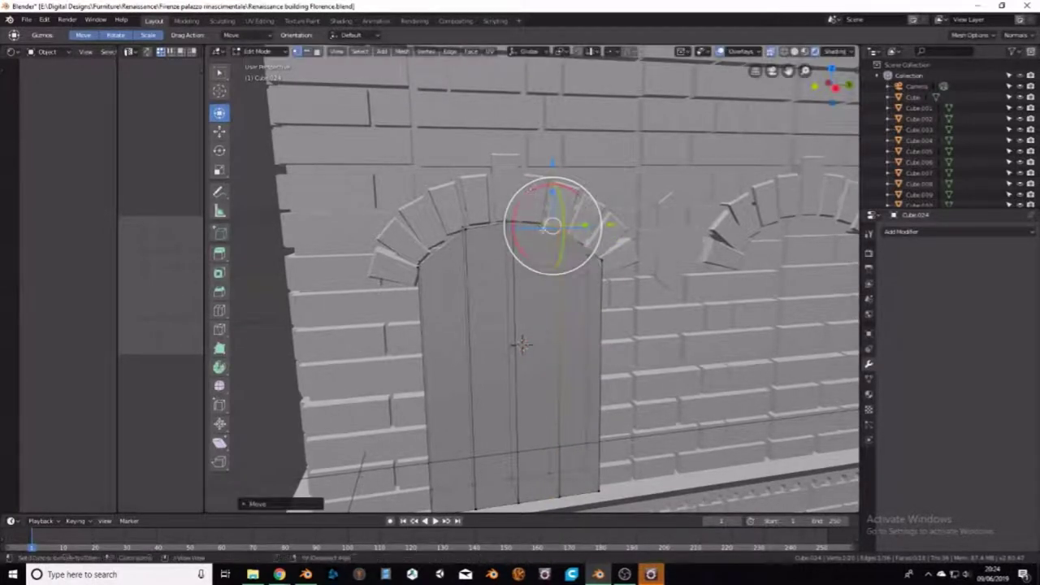
pyautogui.click(531, 223)
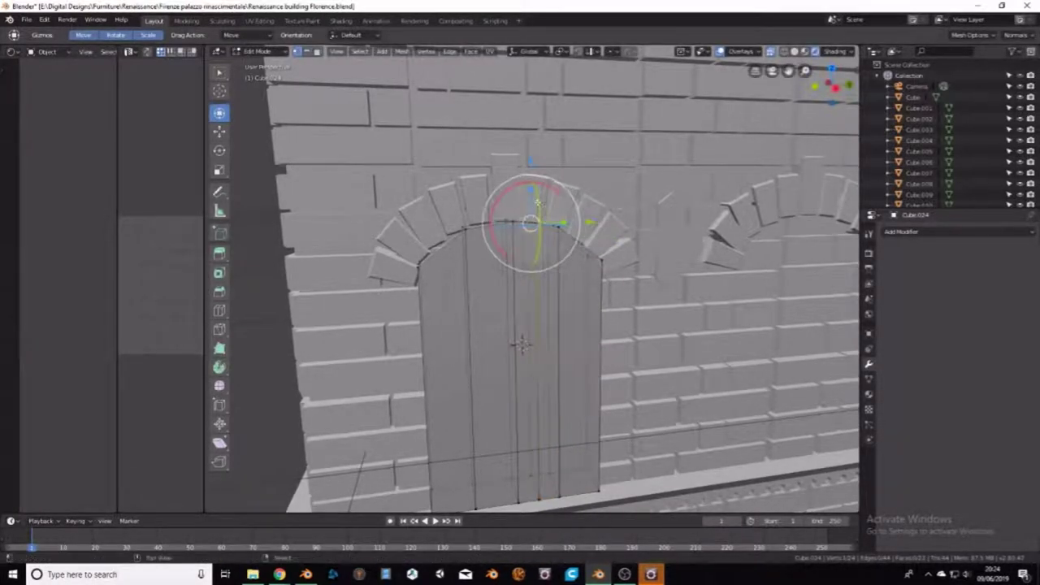
pyautogui.press('g')
pyautogui.press('z')
pyautogui.click(478, 237)
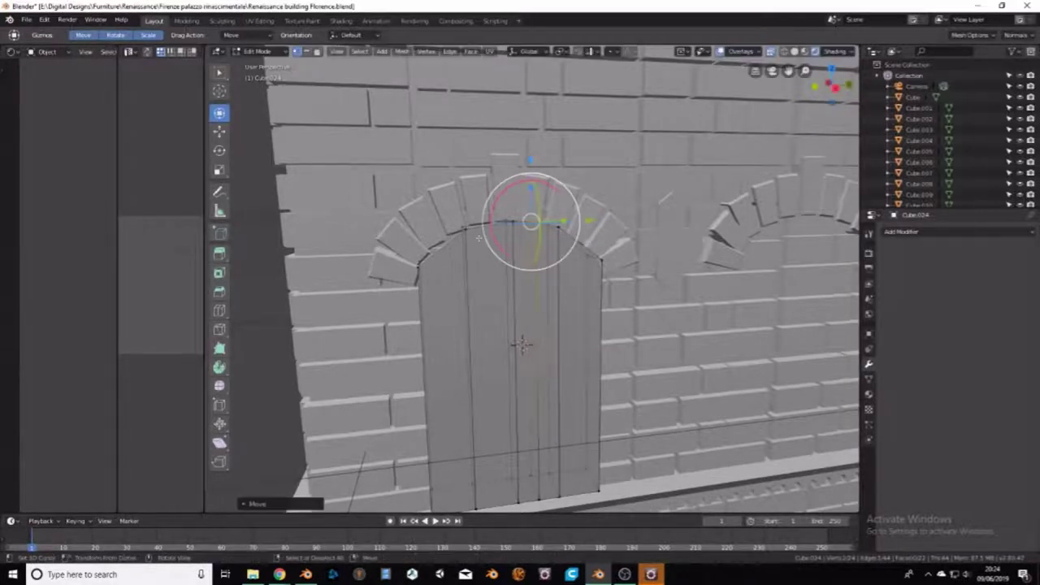
# Step: Raise the remaining top vertices so the panel's top follows the brick arch
pyautogui.keyDown('alt'); pyautogui.click(485, 236); pyautogui.keyUp('alt')
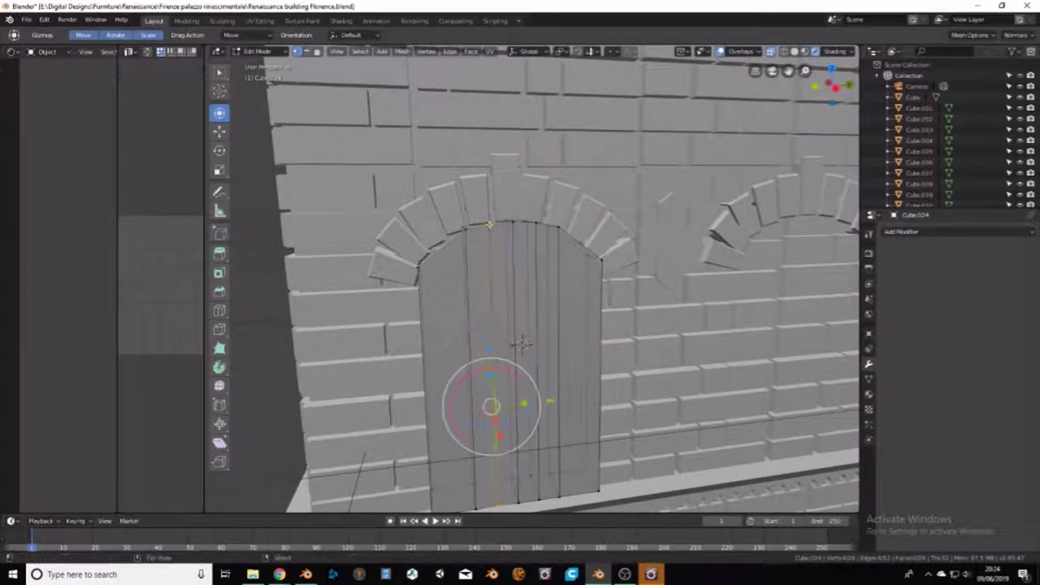
pyautogui.click(486, 222)
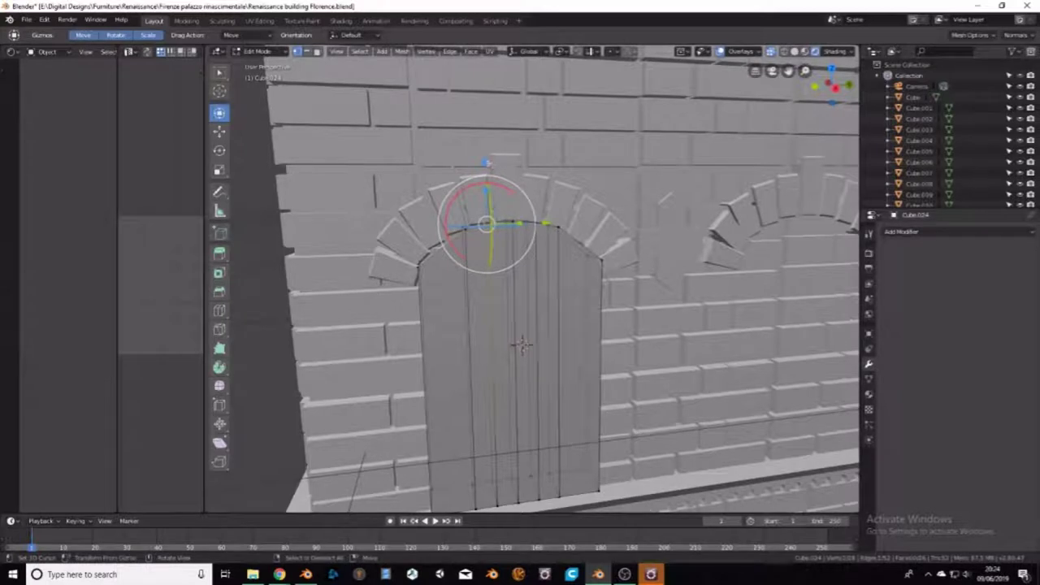
pyautogui.press('g')
pyautogui.click(485, 160)
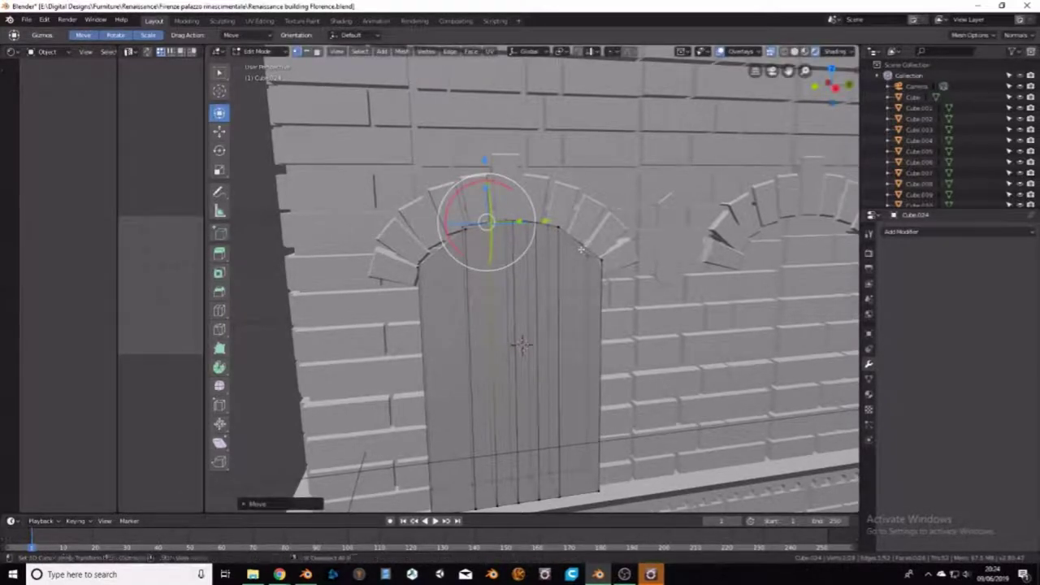
pyautogui.click(557, 366)
pyautogui.click(559, 394)
pyautogui.click(569, 220)
pyautogui.click(574, 241)
pyautogui.press('g')
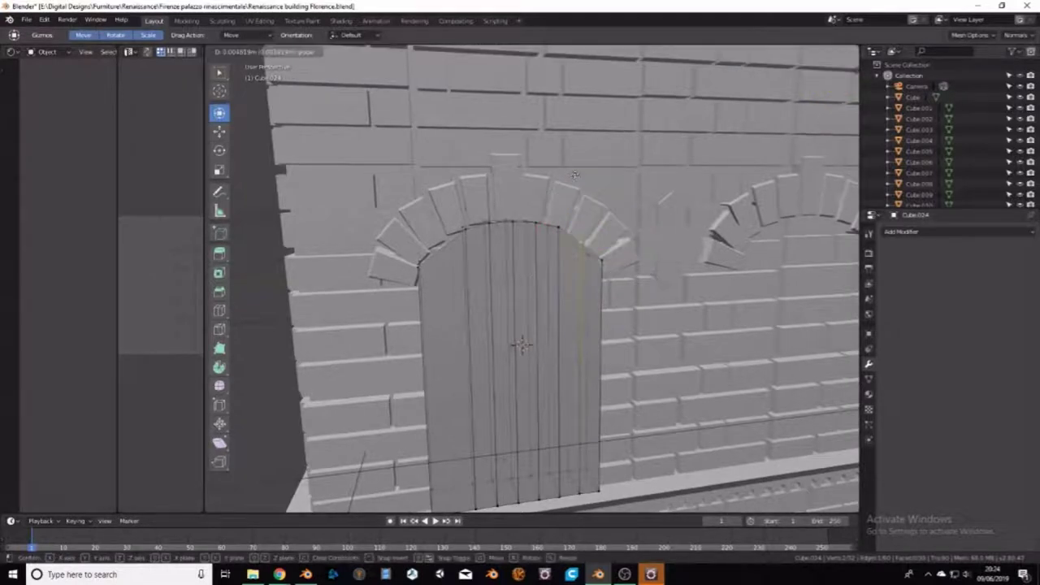
pyautogui.click(574, 174)
# Step: Nudge the left arch vertex into place and orbit to check the fit
pyautogui.click(441, 378)
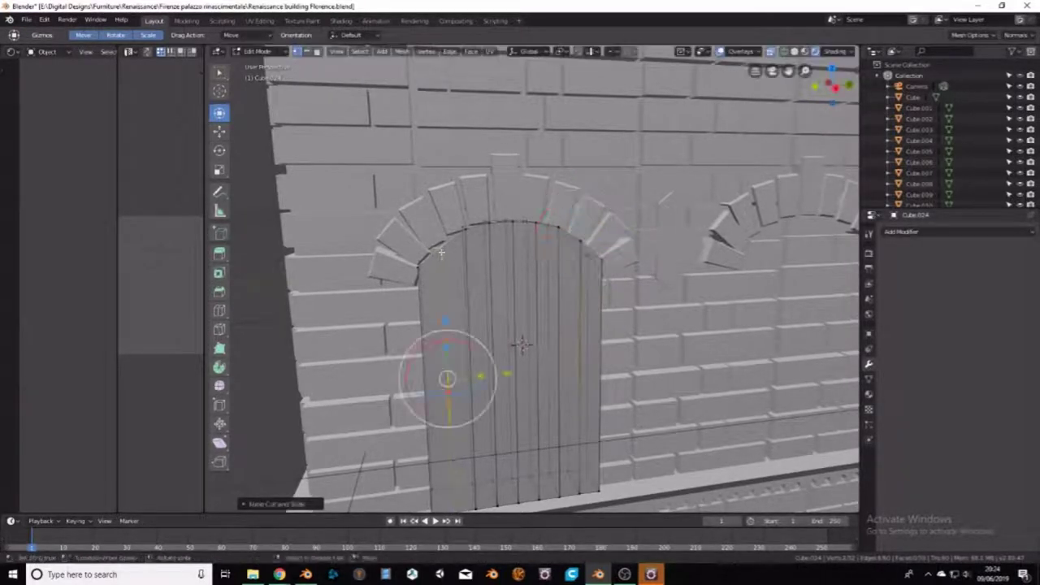
pyautogui.click(439, 247)
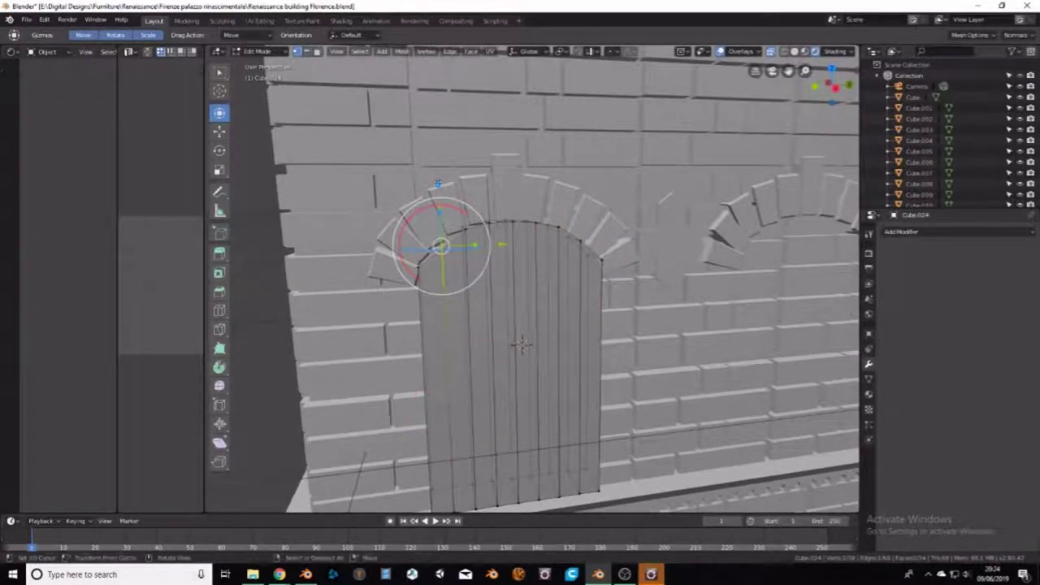
pyautogui.moveTo(438, 183); pyautogui.dragTo(437, 179)
pyautogui.moveTo(439, 176)
pyautogui.mouseDown(button='middle')
pyautogui.moveTo(704, 217)
pyautogui.moveTo(549, 240)
pyautogui.mouseUp(button='middle')
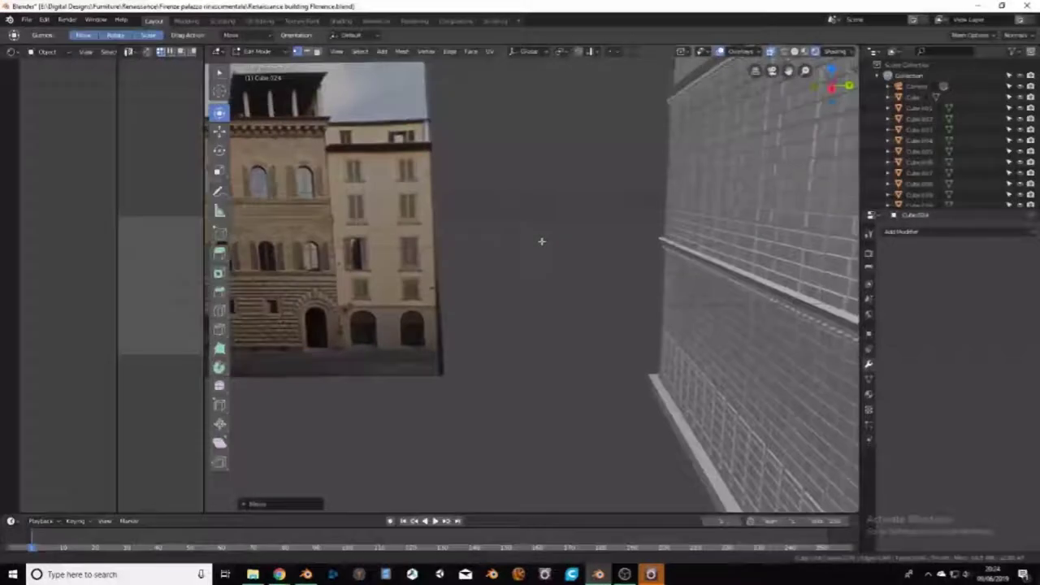
pyautogui.scroll(3, 541, 239)
# Step: Loop-cut a horizontal loop across the arched panel just below its curved top
pyautogui.scroll(2, 615, 258)
pyautogui.moveTo(615, 257); pyautogui.dragTo(561, 260, button='middle')
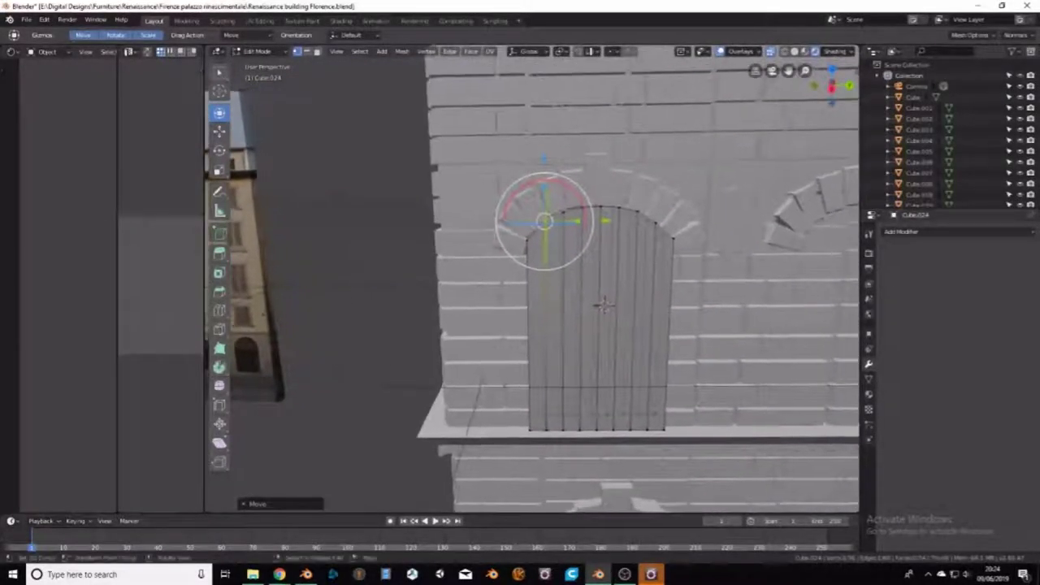
pyautogui.hotkey('ctrl', 'r')
pyautogui.click(568, 258)
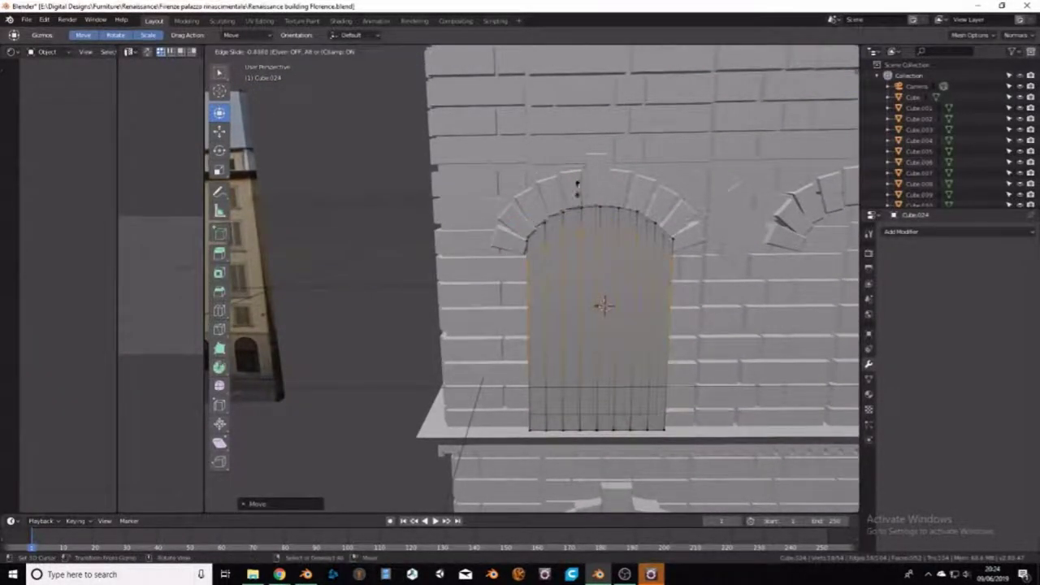
pyautogui.click(583, 156)
# Step: Edge-slide the two arch loops into position along the panel
pyautogui.moveTo(582, 157)
pyautogui.mouseDown(button='middle')
pyautogui.moveTo(648, 216)
pyautogui.moveTo(455, 235)
pyautogui.mouseUp(button='middle')
pyautogui.press('g')
pyautogui.press('g')
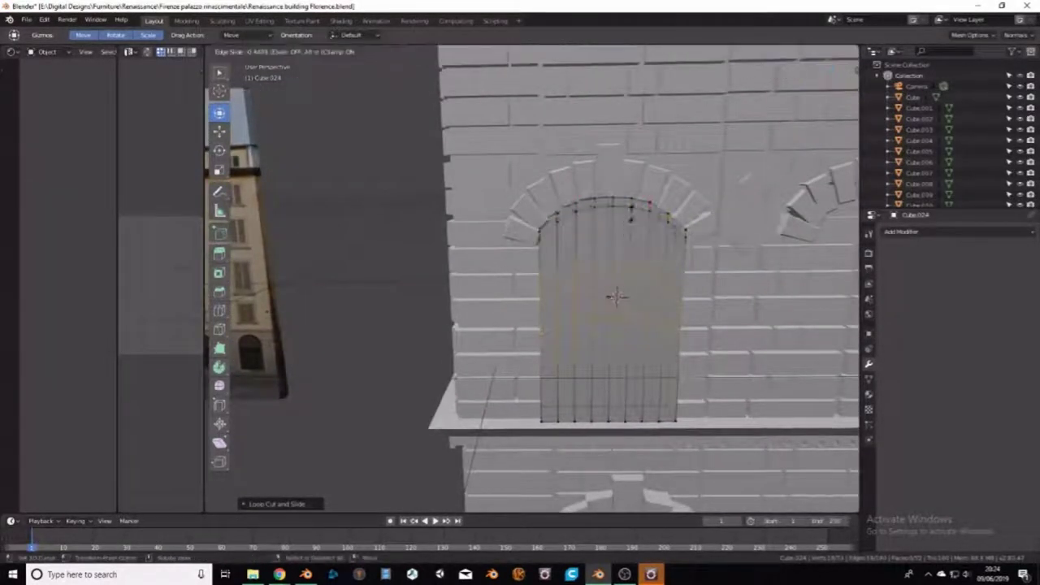
pyautogui.click(646, 148)
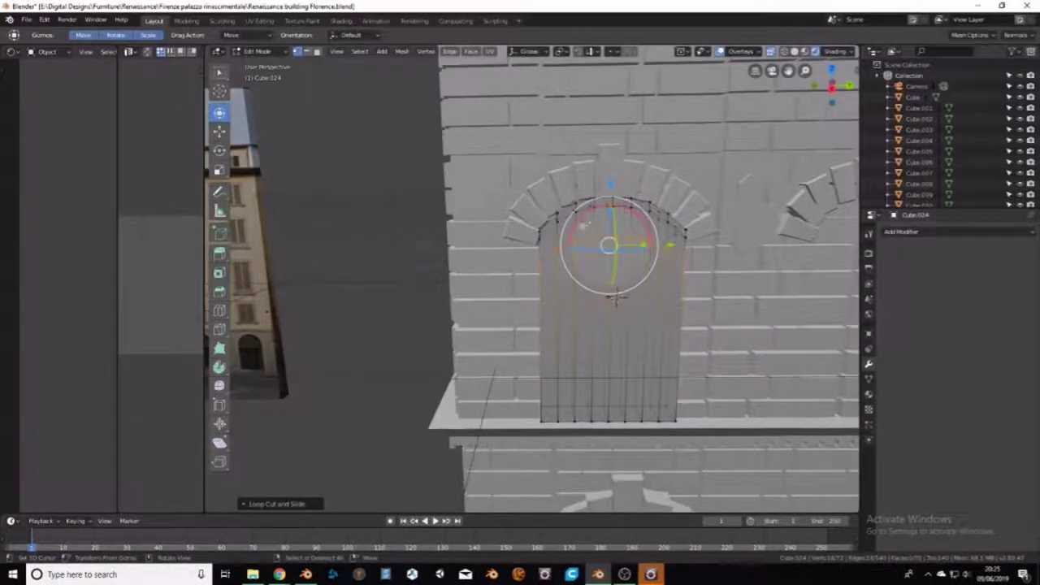
pyautogui.click(546, 230)
pyautogui.press('g')
pyautogui.press('g')
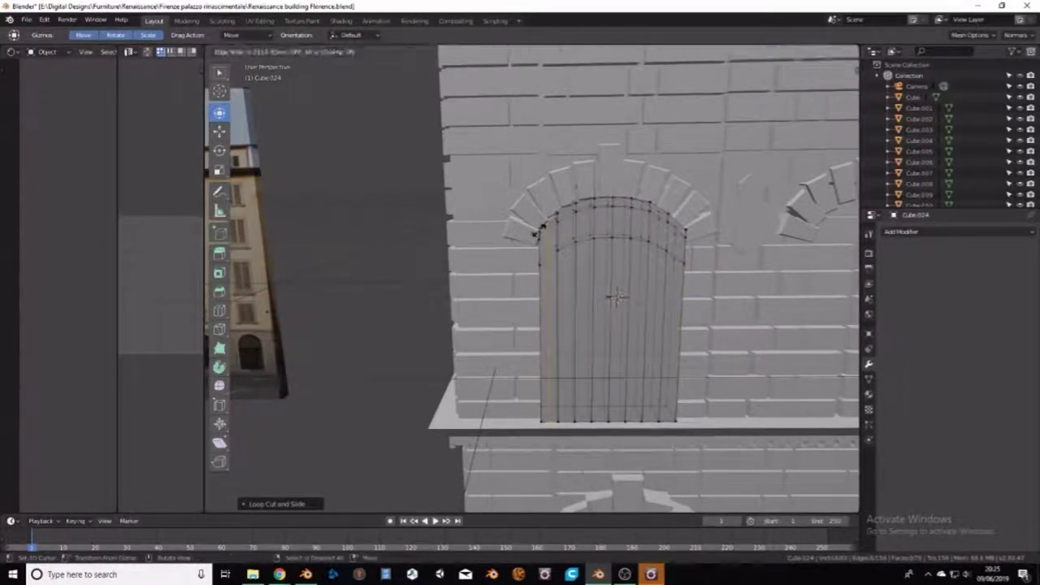
pyautogui.click(535, 233)
# Step: Try sliding the right vertical edge loop, cancel, and orbit up to view the arch
pyautogui.press('a')
pyautogui.hotkey('ctrl', 'z')
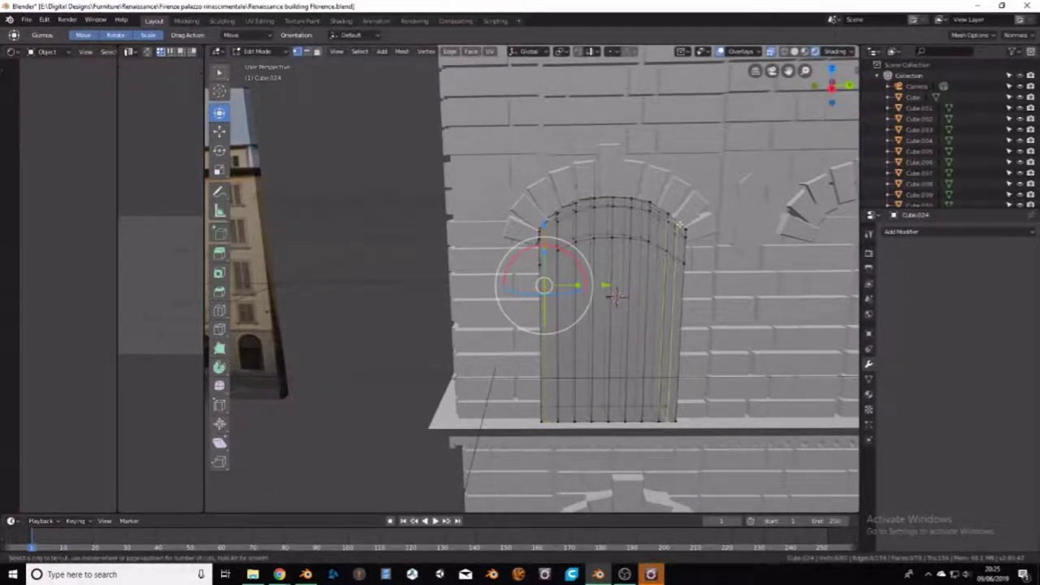
pyautogui.keyDown('alt'); pyautogui.click(679, 224); pyautogui.keyUp('alt')
pyautogui.press('g')
pyautogui.press('g')
pyautogui.rightClick(685, 221)
pyautogui.moveTo(685, 221)
pyautogui.mouseDown(button='middle')
pyautogui.moveTo(577, 236)
pyautogui.moveTo(733, 223)
pyautogui.mouseUp(button='middle')
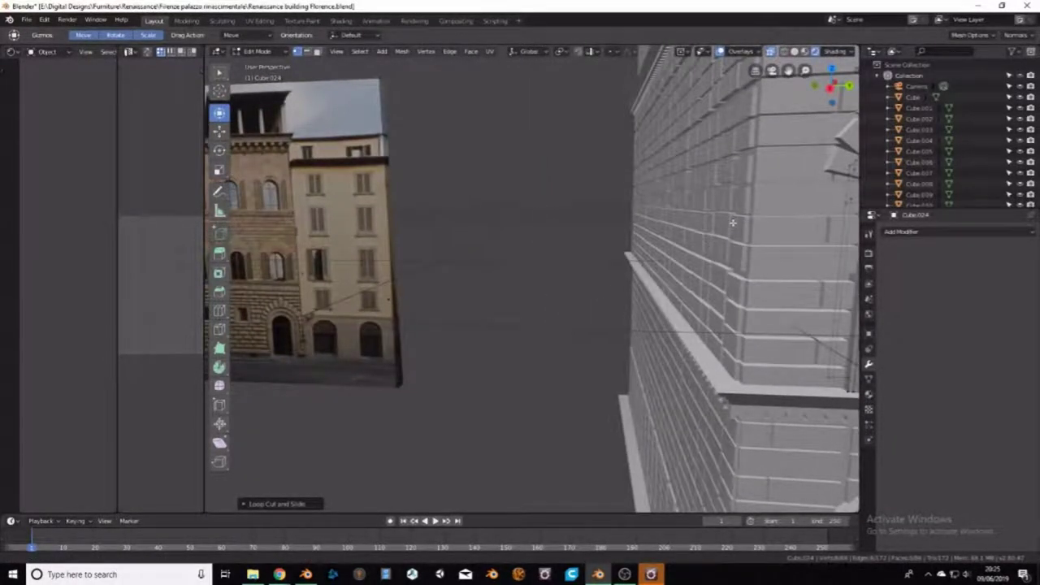
pyautogui.moveTo(733, 222); pyautogui.dragTo(562, 269, button='middle')
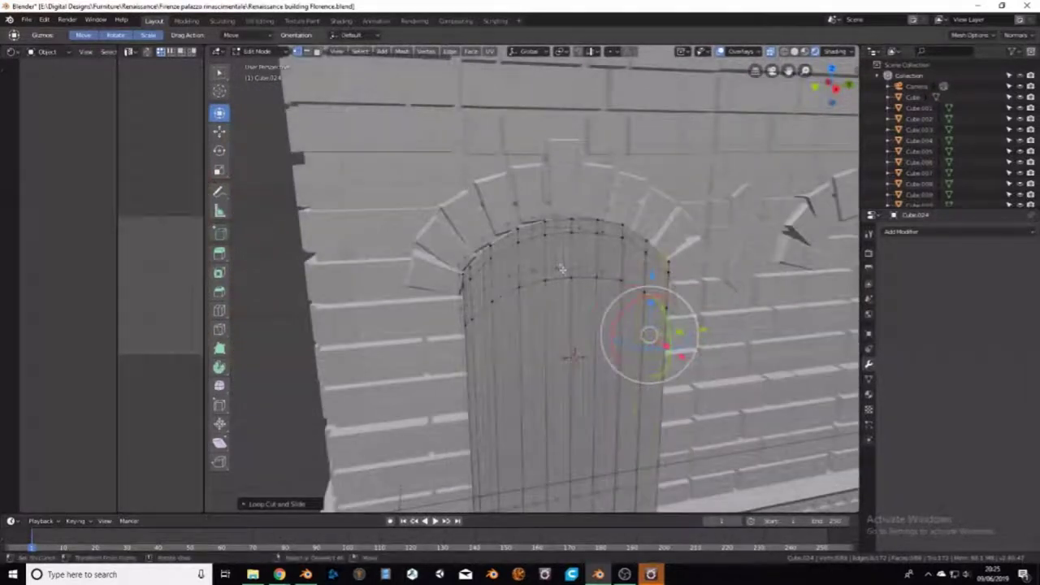
pyautogui.moveTo(561, 269); pyautogui.dragTo(540, 230, button='middle')
# Step: Select the shutter's top arch edge loop and extrude it outward into a rim
pyautogui.click(541, 230)
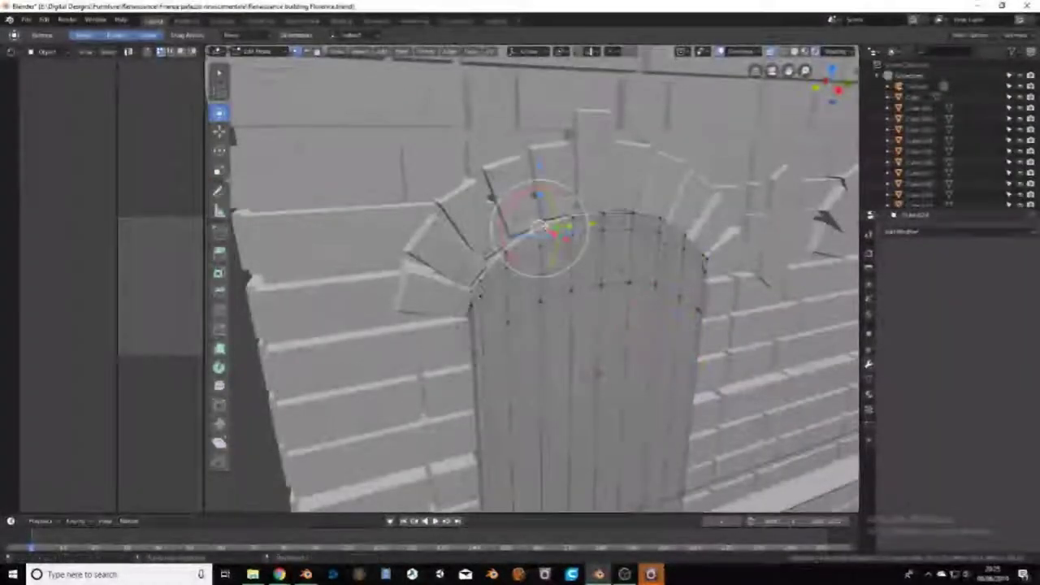
pyautogui.keyDown('alt'); pyautogui.click(585, 232); pyautogui.keyUp('alt')
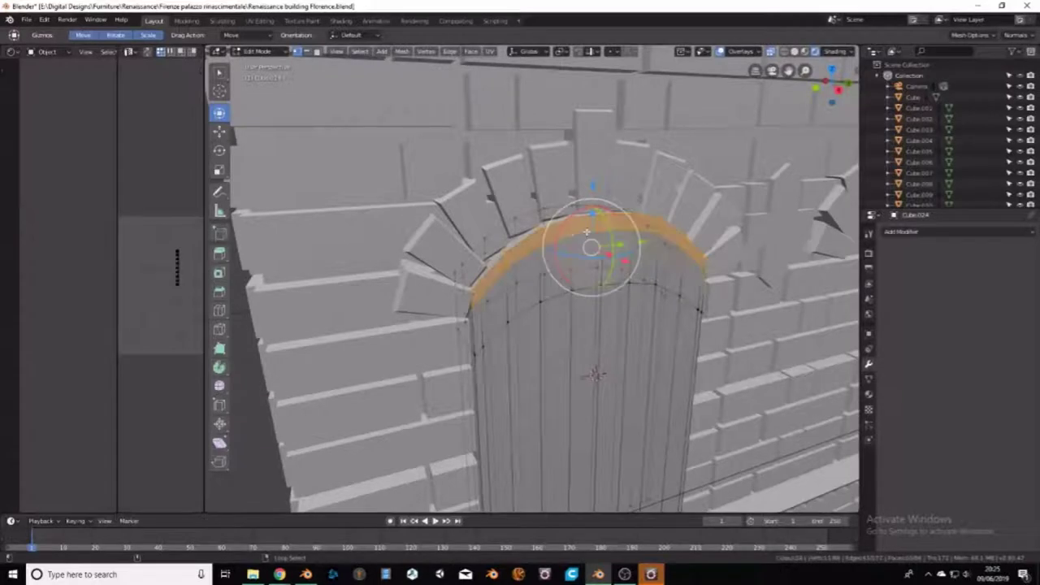
pyautogui.moveTo(579, 269); pyautogui.dragTo(632, 266, button='middle')
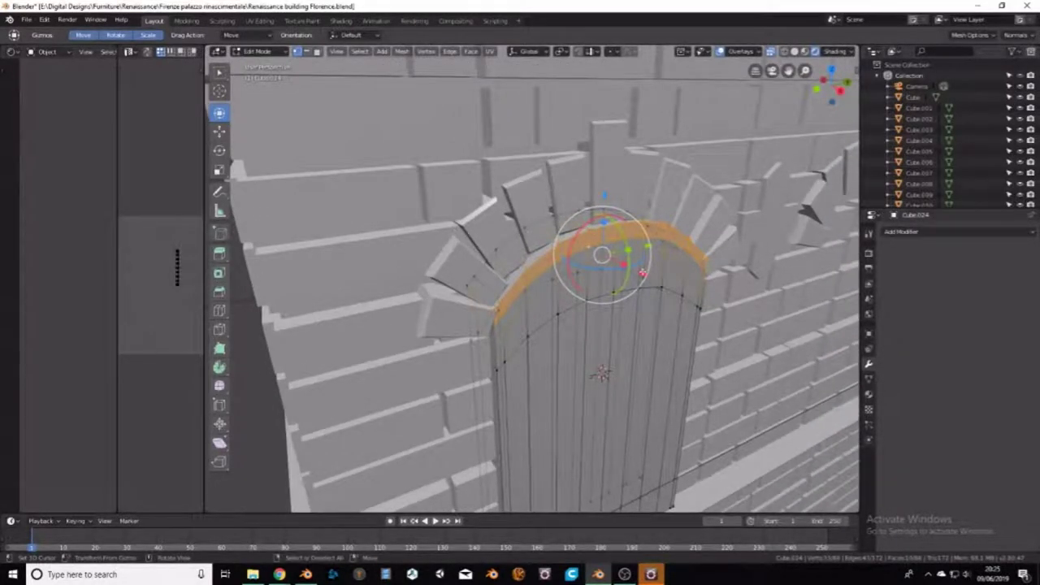
pyautogui.moveTo(642, 272); pyautogui.dragTo(646, 274)
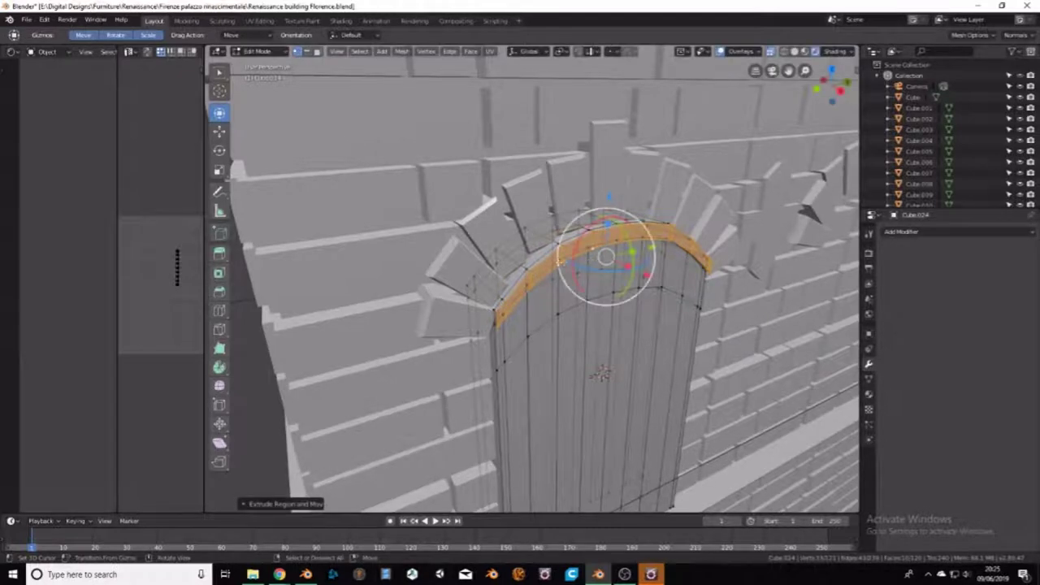
# Step: Add a loop cut along the rim and widen it along X to fit under the arch
pyautogui.hotkey('ctrl', 'r')
pyautogui.click(566, 253)
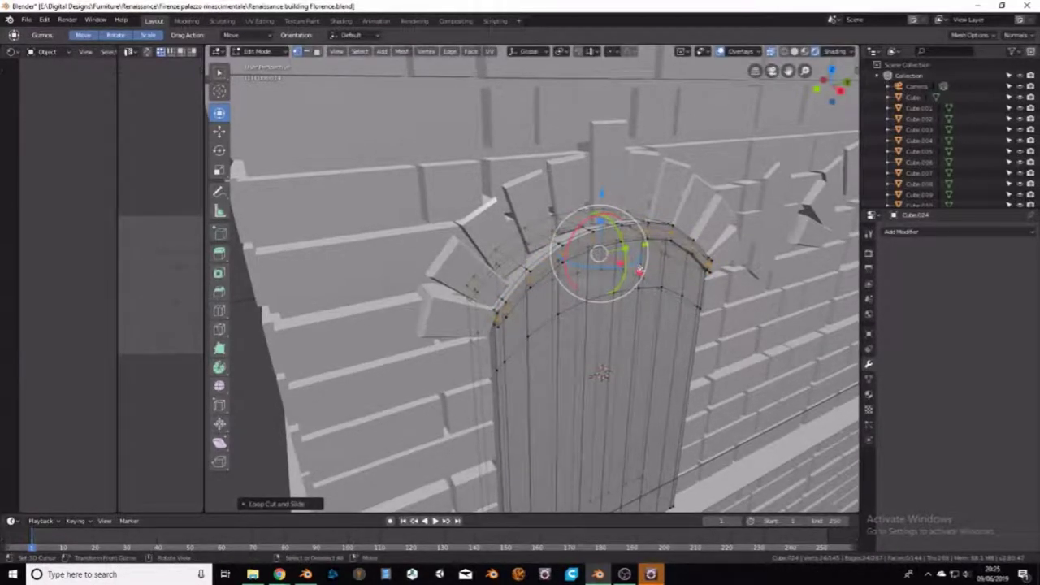
pyautogui.press('s')
pyautogui.press('x')
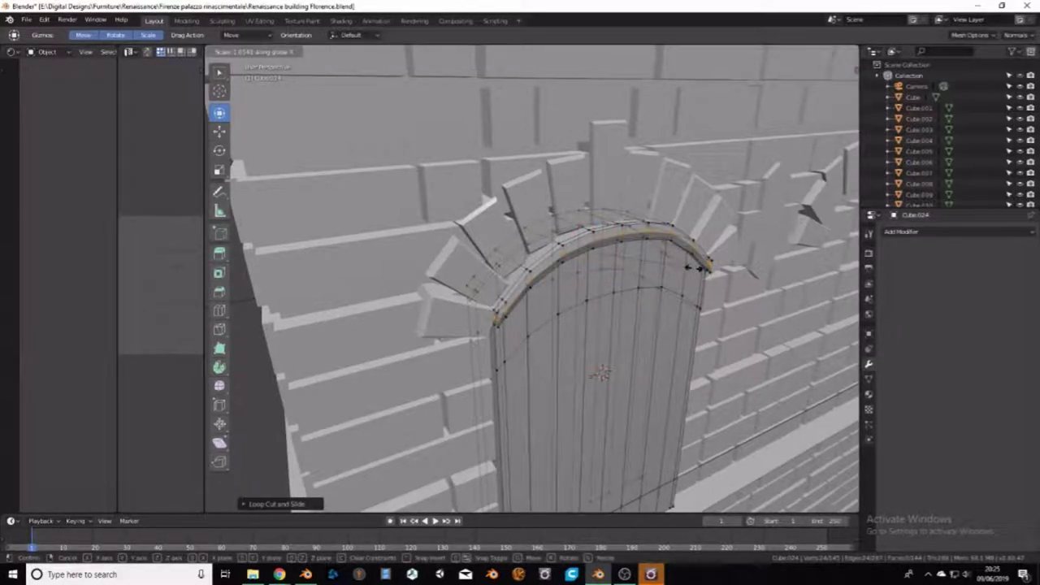
pyautogui.click(687, 265)
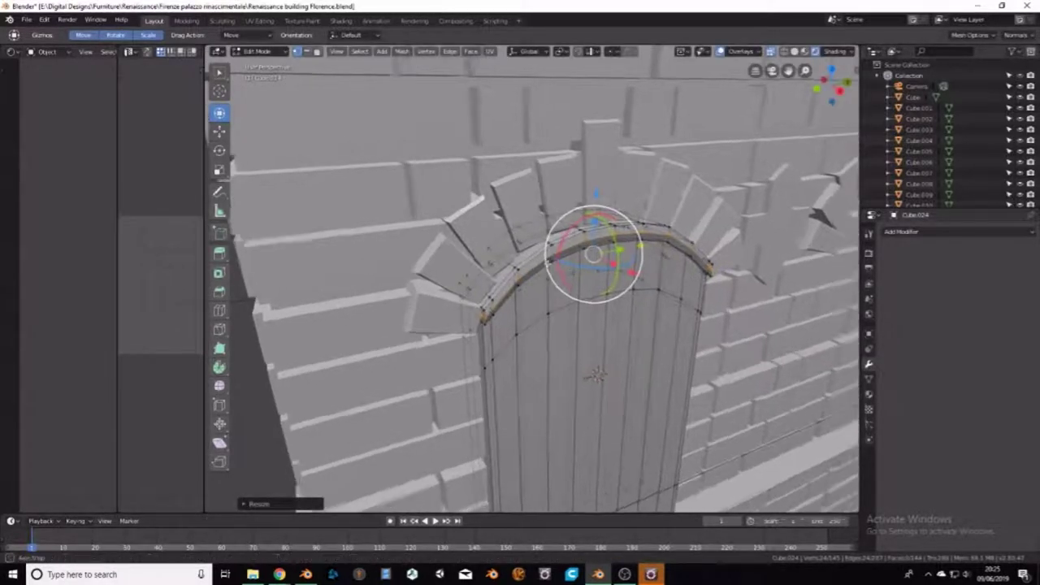
pyautogui.moveTo(687, 265); pyautogui.dragTo(650, 244, button='middle')
pyautogui.moveTo(517, 270)
pyautogui.mouseDown(button='middle')
pyautogui.moveTo(528, 248)
pyautogui.moveTo(596, 277)
pyautogui.moveTo(436, 290)
pyautogui.moveTo(476, 320)
pyautogui.mouseUp(button='middle')
pyautogui.click(474, 320)
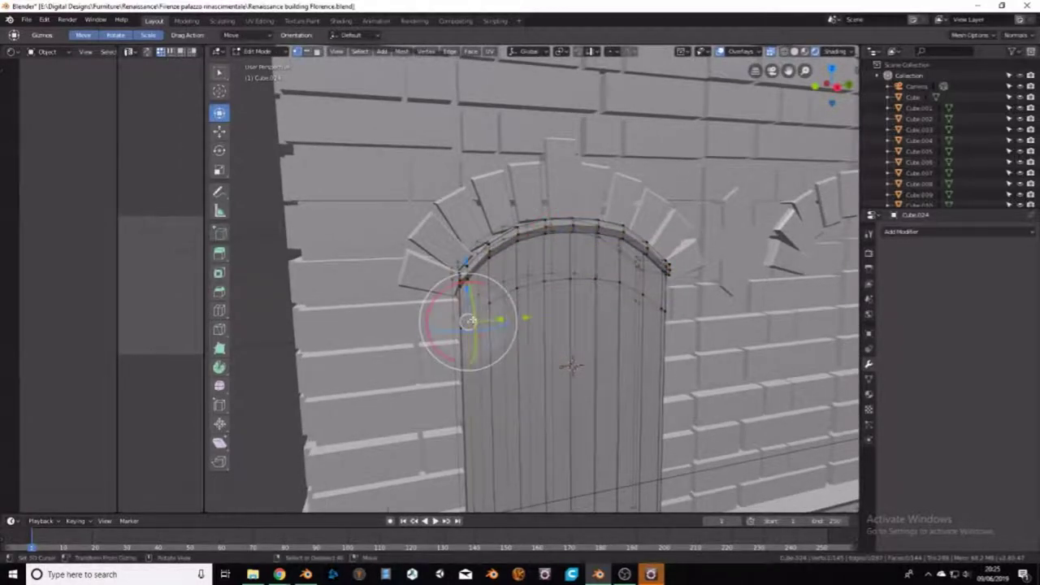
# Step: Select the linked arch faces and extrude them into a thicker band
pyautogui.hotkey('ctrl', 'l')
pyautogui.moveTo(570, 365); pyautogui.dragTo(582, 419, button='middle')
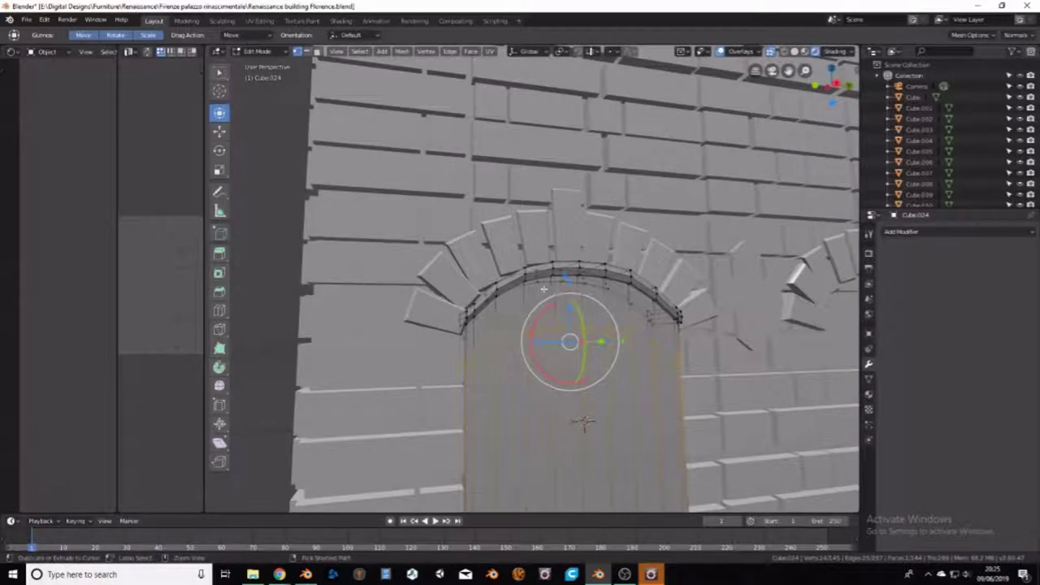
pyautogui.moveTo(513, 288); pyautogui.dragTo(629, 267, button='middle')
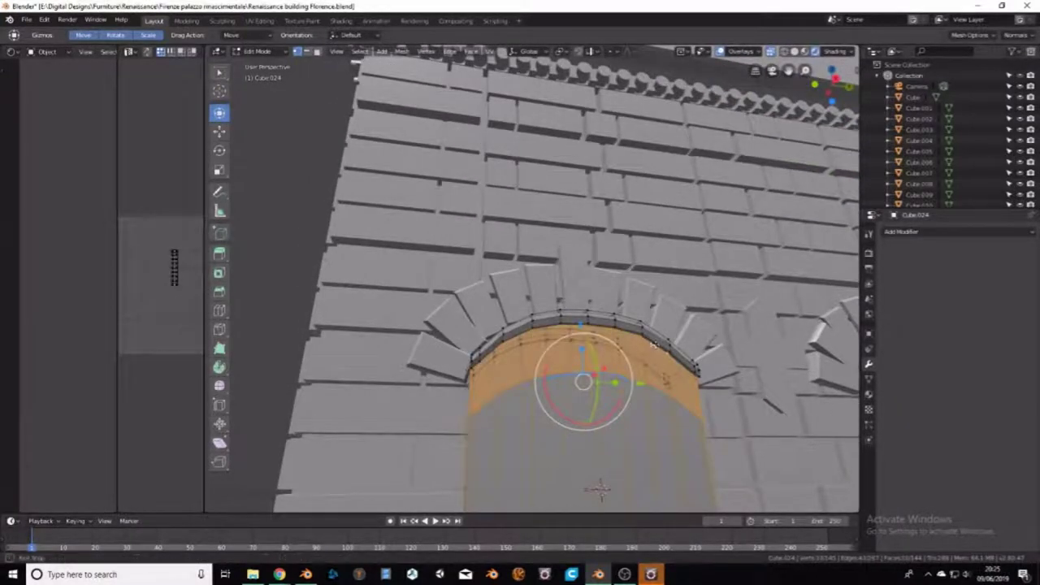
pyautogui.moveTo(654, 347); pyautogui.dragTo(679, 385, button='middle')
pyautogui.press('e')
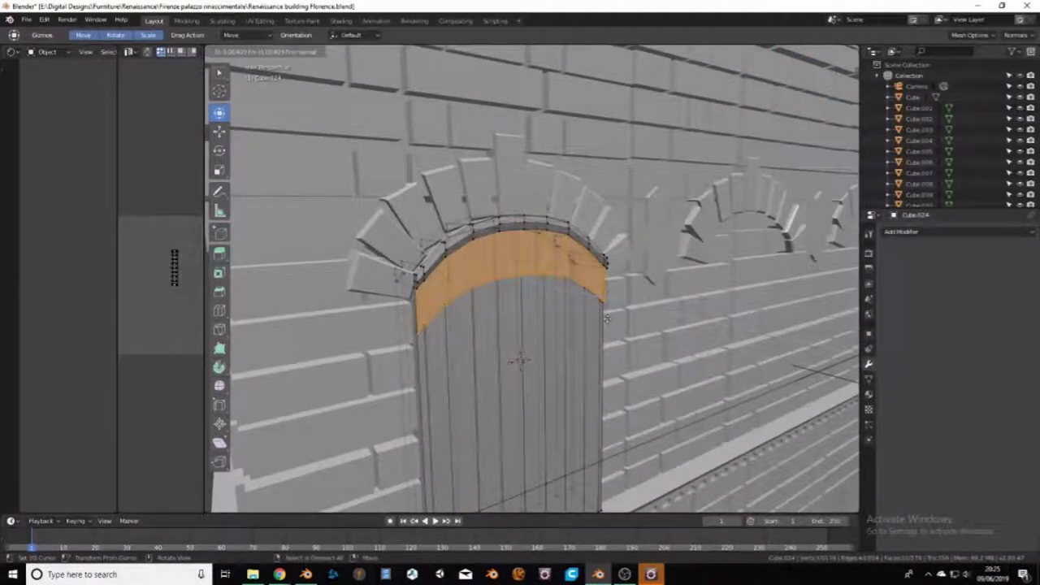
pyautogui.click(605, 320)
# Step: Loop-cut the arch band and scale it slightly wider along X
pyautogui.hotkey('ctrl', 'r')
pyautogui.click(416, 303)
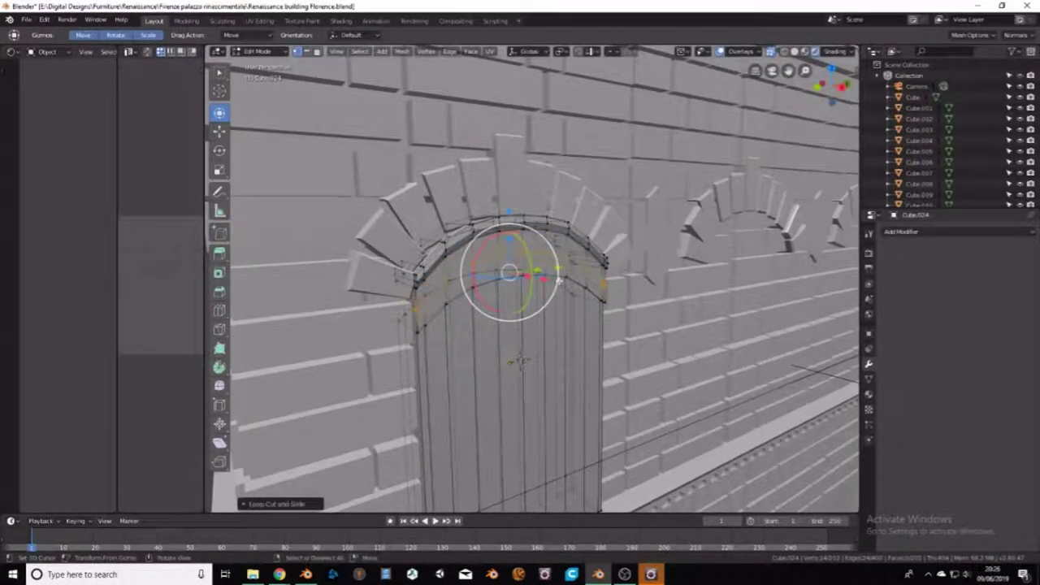
pyautogui.press('s')
pyautogui.press('x')
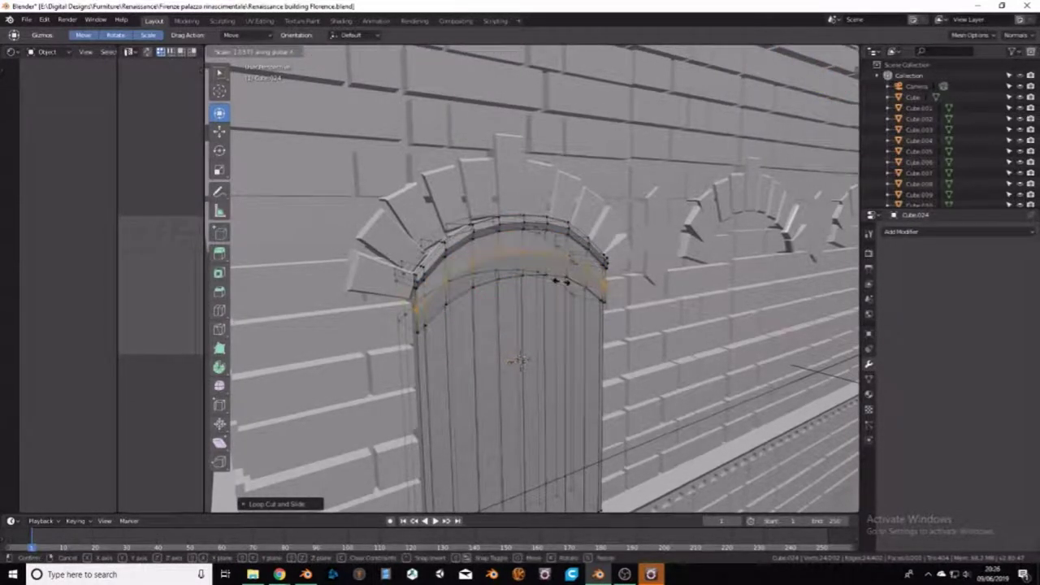
pyautogui.click(560, 281)
pyautogui.moveTo(560, 281); pyautogui.dragTo(509, 266, button='middle')
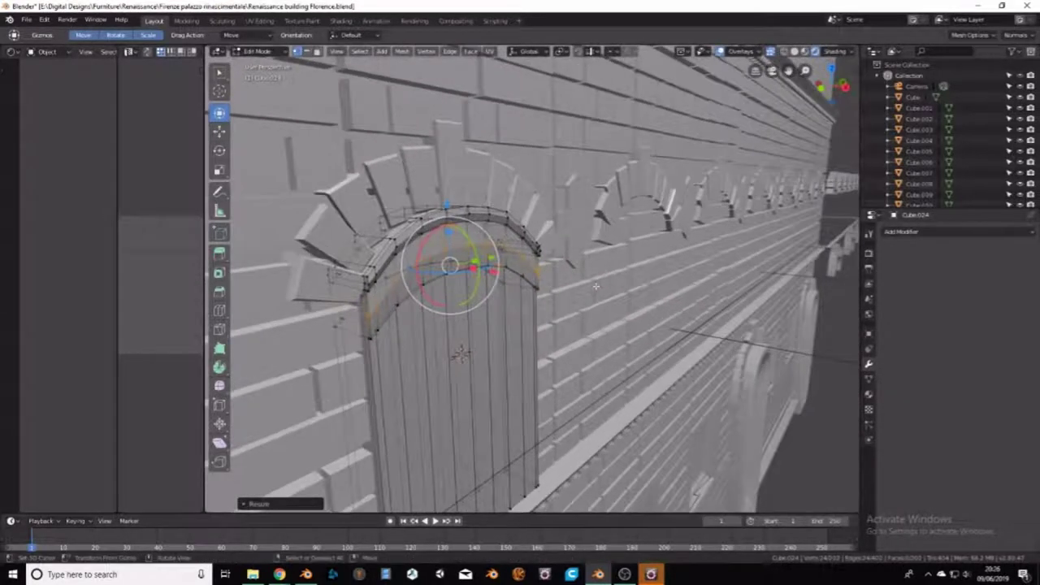
pyautogui.moveTo(493, 355)
pyautogui.mouseDown(button='middle')
pyautogui.moveTo(459, 294)
pyautogui.moveTo(479, 280)
pyautogui.mouseUp(button='middle')
# Step: Reselect the shutter piece, drop its left-edge vertices, and box-select the right-hand face columns
pyautogui.click(493, 268)
pyautogui.press('l')
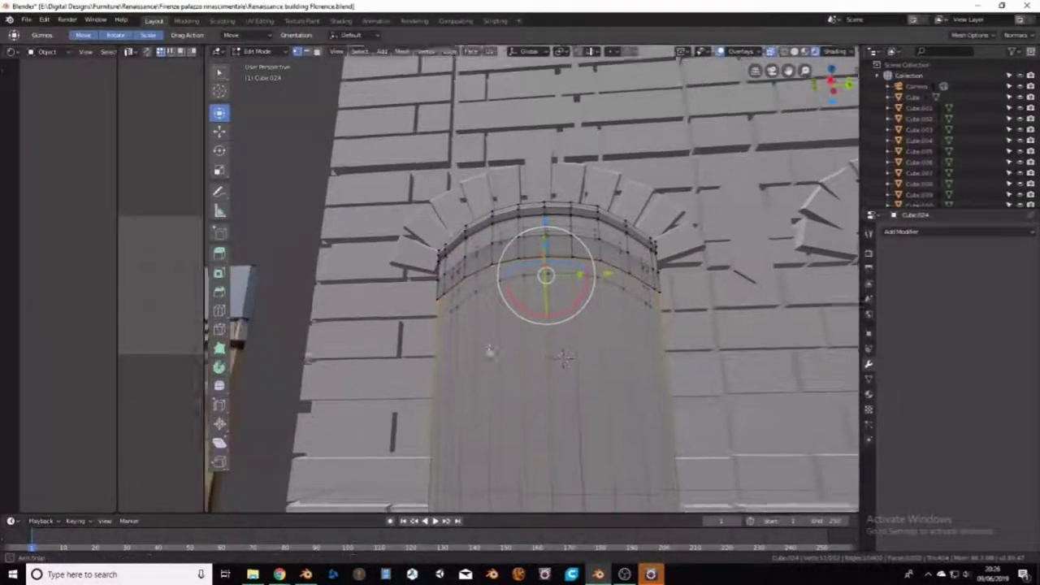
pyautogui.moveTo(493, 269); pyautogui.dragTo(415, 251, button='middle')
pyautogui.press('l')
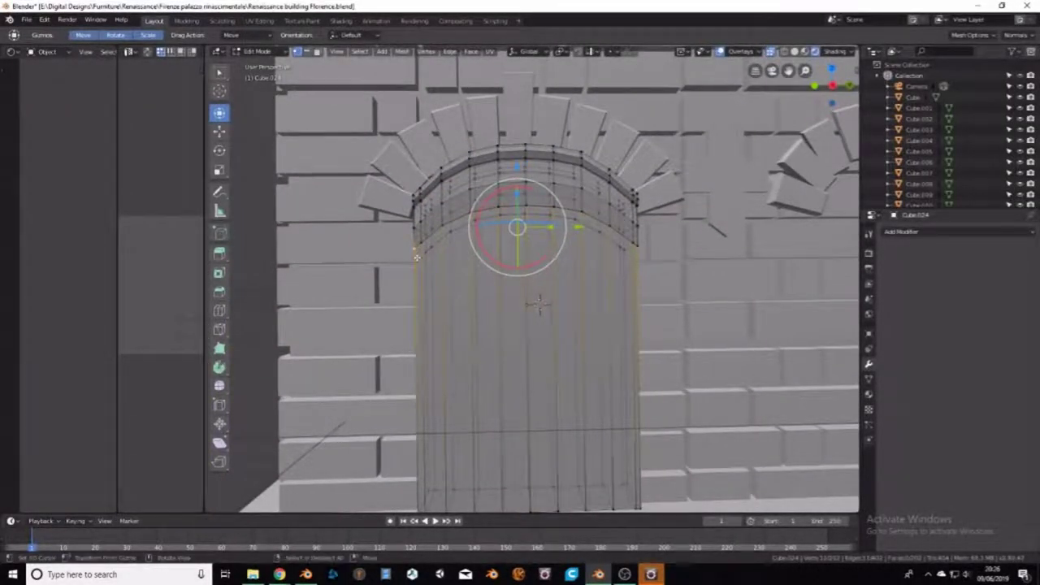
pyautogui.press('c')
pyautogui.middleClick(411, 253)
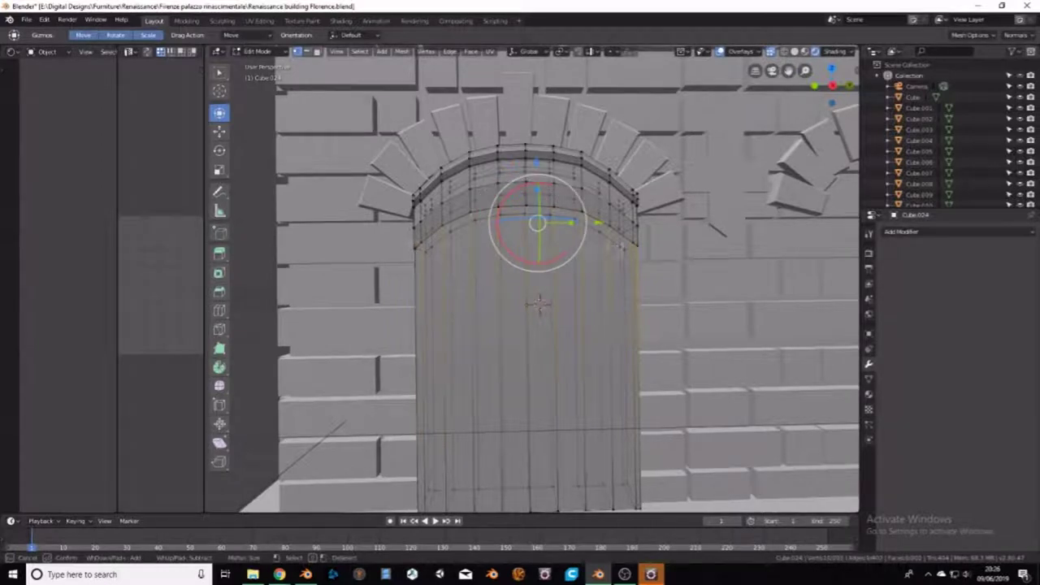
pyautogui.keyDown('shift'); pyautogui.moveTo(640, 276); pyautogui.dragTo(639, 170, button='middle'); pyautogui.keyUp('shift')
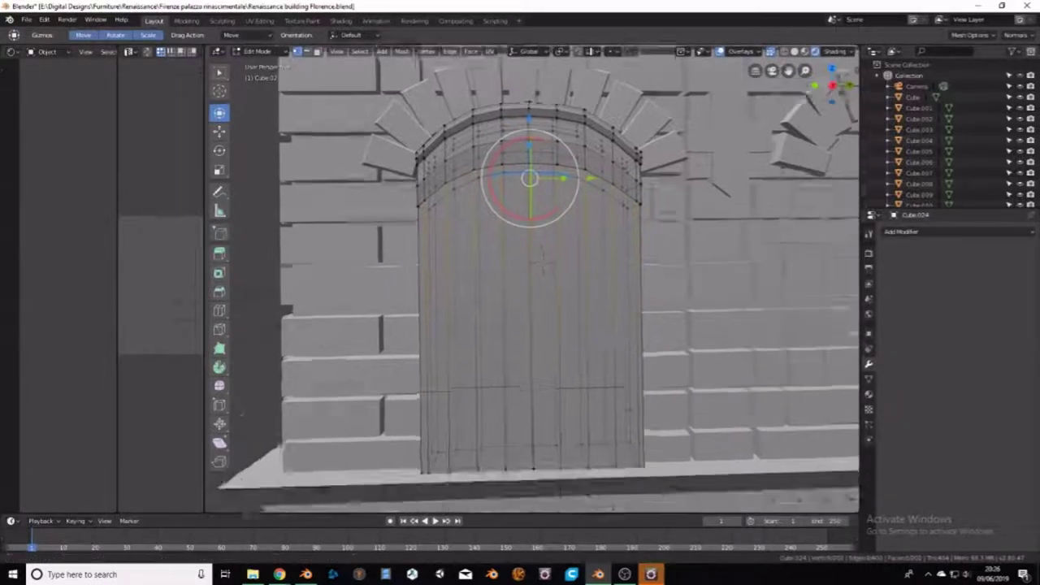
pyautogui.moveTo(628, 401); pyautogui.dragTo(423, 398)
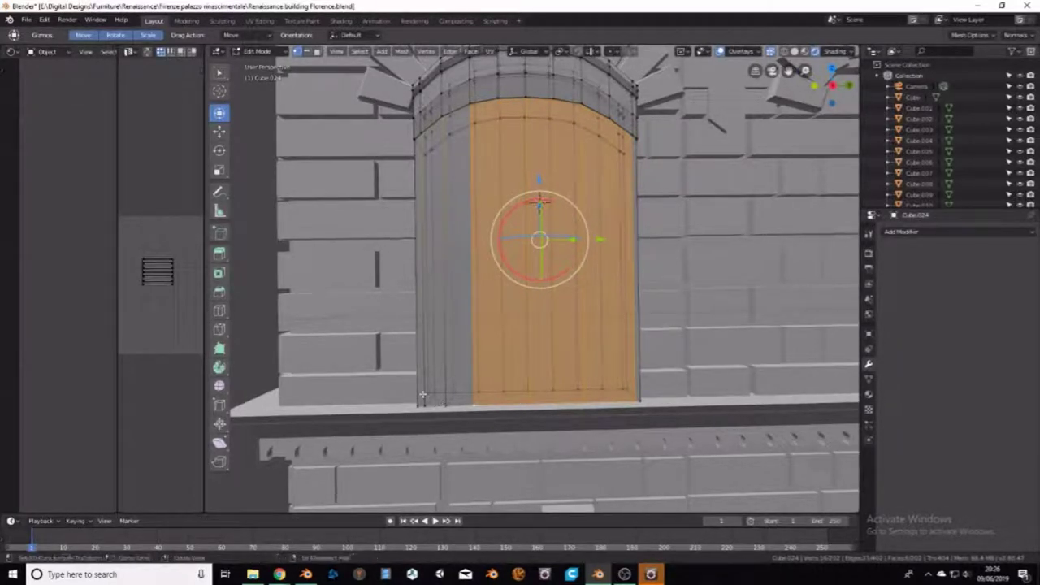
# Step: Add a loop cut across the shutter and select all its bottom-edge vertices
pyautogui.hotkey('ctrl', 'r')
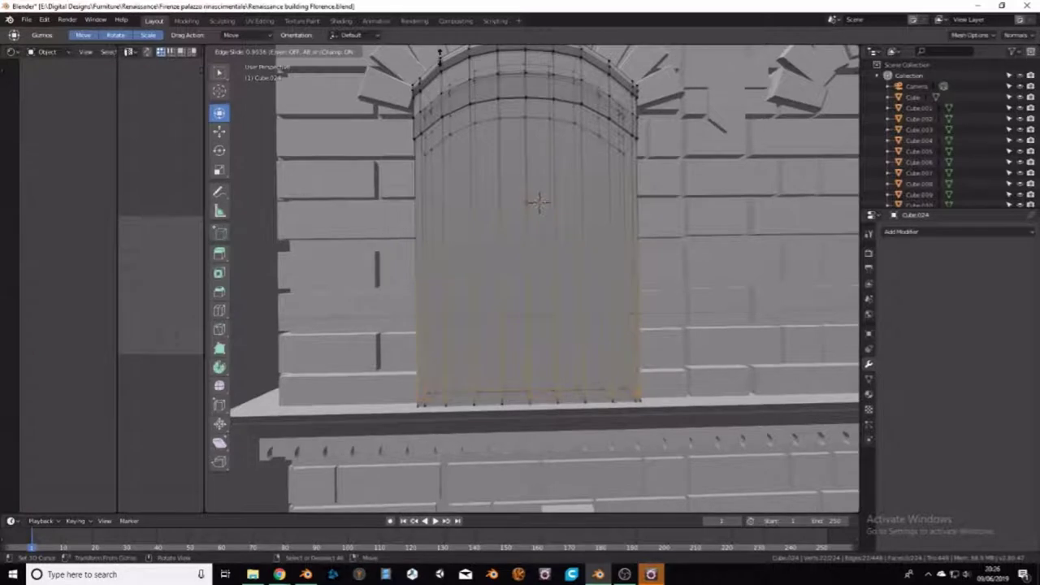
pyautogui.press('Return')
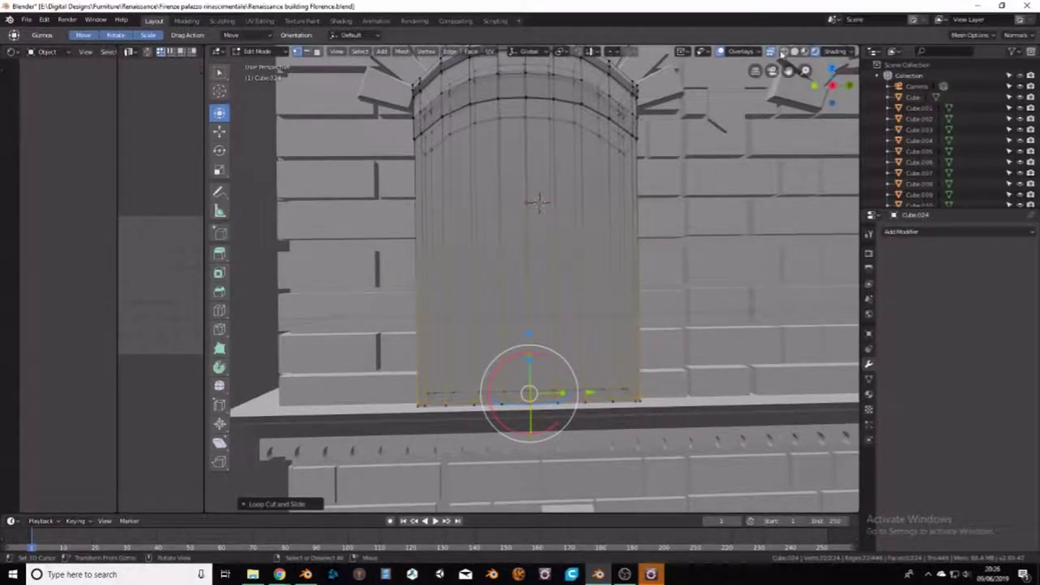
pyautogui.click(420, 401)
pyautogui.keyDown('shift'); pyautogui.click(446, 401); pyautogui.keyUp('shift')
pyautogui.keyDown('shift'); pyautogui.click(475, 401); pyautogui.keyUp('shift')
pyautogui.keyDown('shift'); pyautogui.click(504, 400); pyautogui.keyUp('shift')
pyautogui.keyDown('shift'); pyautogui.click(534, 398); pyautogui.keyUp('shift')
pyautogui.keyDown('shift'); pyautogui.click(559, 399); pyautogui.keyUp('shift')
pyautogui.keyDown('shift'); pyautogui.click(585, 399); pyautogui.keyUp('shift')
pyautogui.keyDown('shift'); pyautogui.click(612, 399); pyautogui.keyUp('shift')
pyautogui.keyDown('shift'); pyautogui.click(623, 394); pyautogui.keyUp('shift')
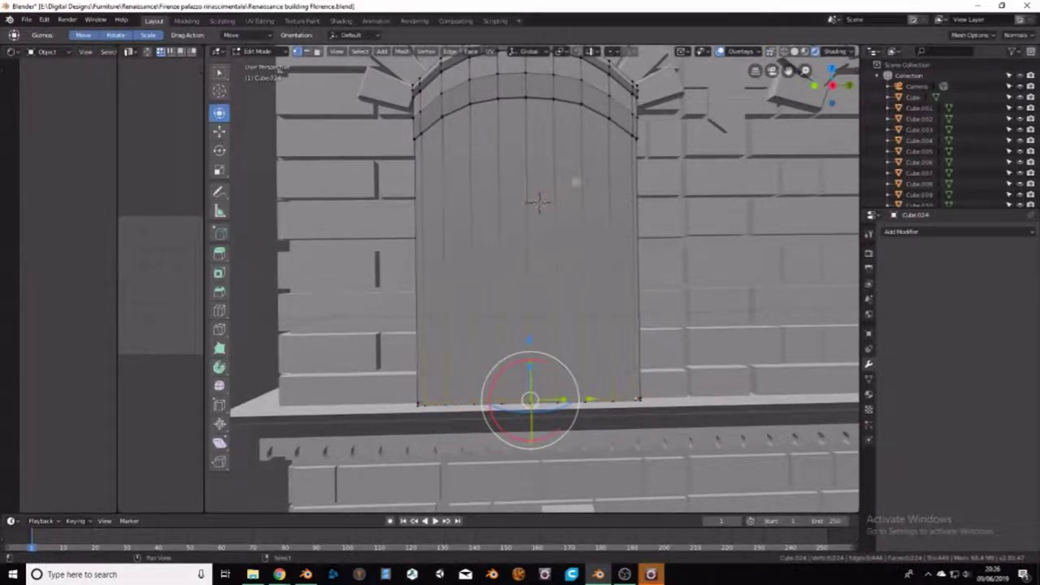
# Step: Add the top-arch vertices so the entire arched shutter face is selected
pyautogui.keyDown('shift'); pyautogui.click(633, 136); pyautogui.keyUp('shift')
pyautogui.keyDown('shift'); pyautogui.click(609, 125); pyautogui.keyUp('shift')
pyautogui.keyDown('shift'); pyautogui.click(583, 113); pyautogui.keyUp('shift')
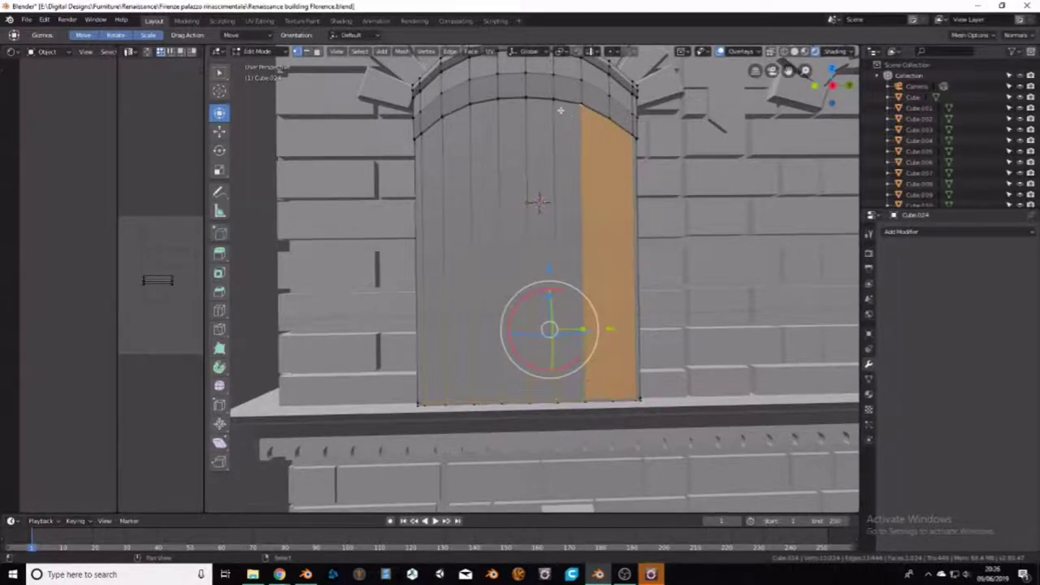
pyautogui.keyDown('shift'); pyautogui.click(556, 105); pyautogui.keyUp('shift')
pyautogui.keyDown('shift'); pyautogui.click(527, 106); pyautogui.keyUp('shift')
pyautogui.keyDown('shift'); pyautogui.click(491, 115); pyautogui.keyUp('shift')
pyautogui.keyDown('shift'); pyautogui.click(476, 123); pyautogui.keyUp('shift')
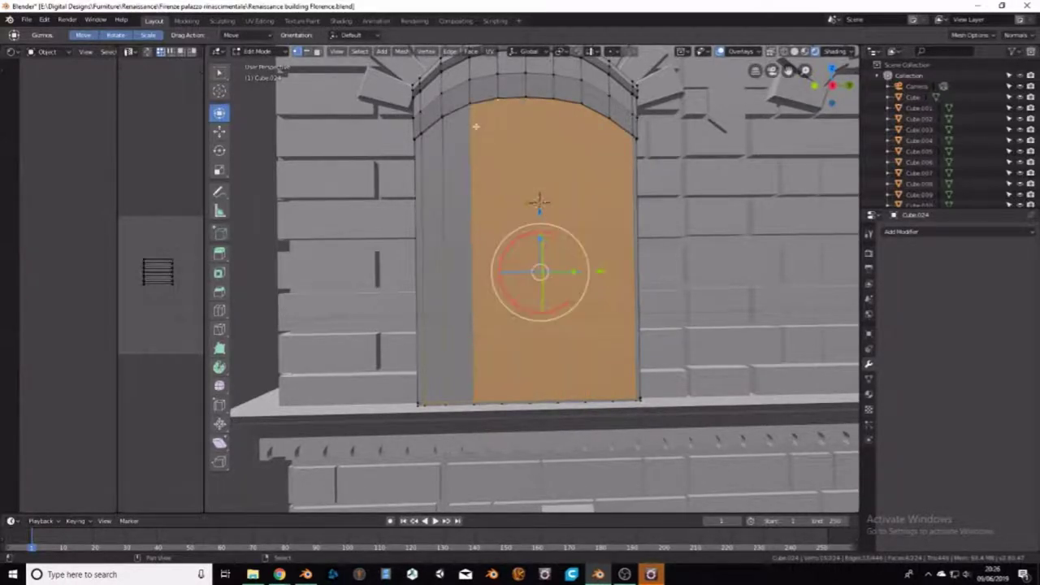
pyautogui.keyDown('shift'); pyautogui.click(444, 136); pyautogui.keyUp('shift')
pyautogui.moveTo(443, 138); pyautogui.dragTo(455, 85, button='middle')
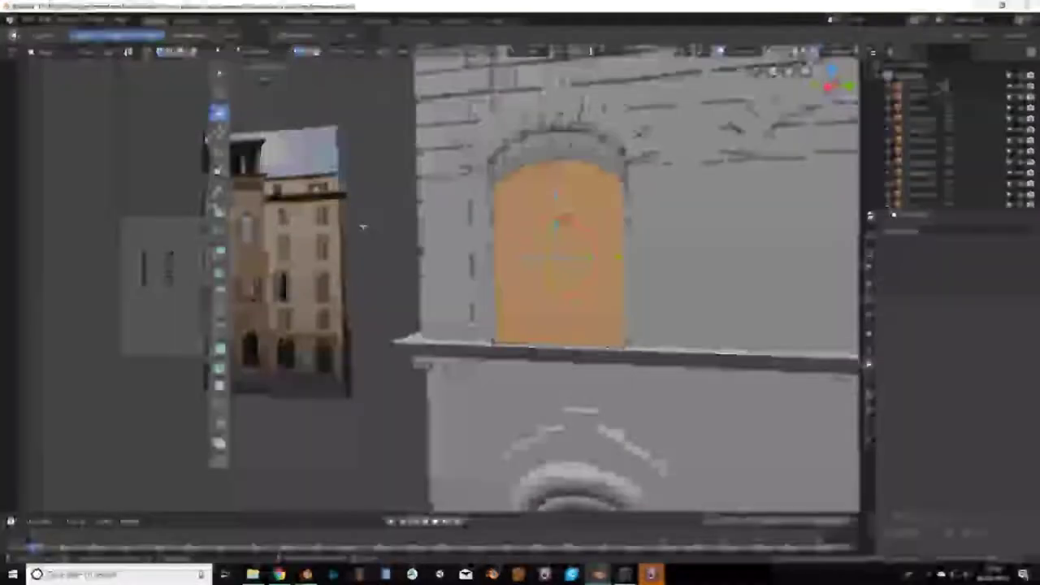
# Step: Try scaling the face along X, then cancel to keep its original width
pyautogui.press('s')
pyautogui.press('x')
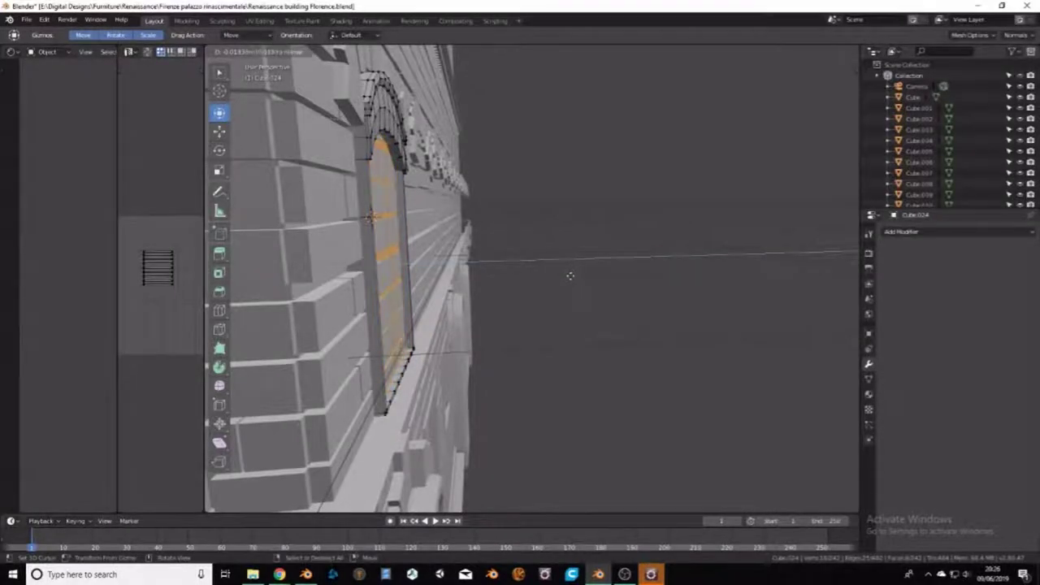
pyautogui.press('Escape')
pyautogui.moveTo(571, 276)
pyautogui.mouseDown(button='middle')
pyautogui.moveTo(424, 248)
pyautogui.moveTo(749, 224)
pyautogui.moveTo(506, 225)
pyautogui.moveTo(321, 258)
pyautogui.mouseUp(button='middle')
pyautogui.hotkey('ctrl', 'r')
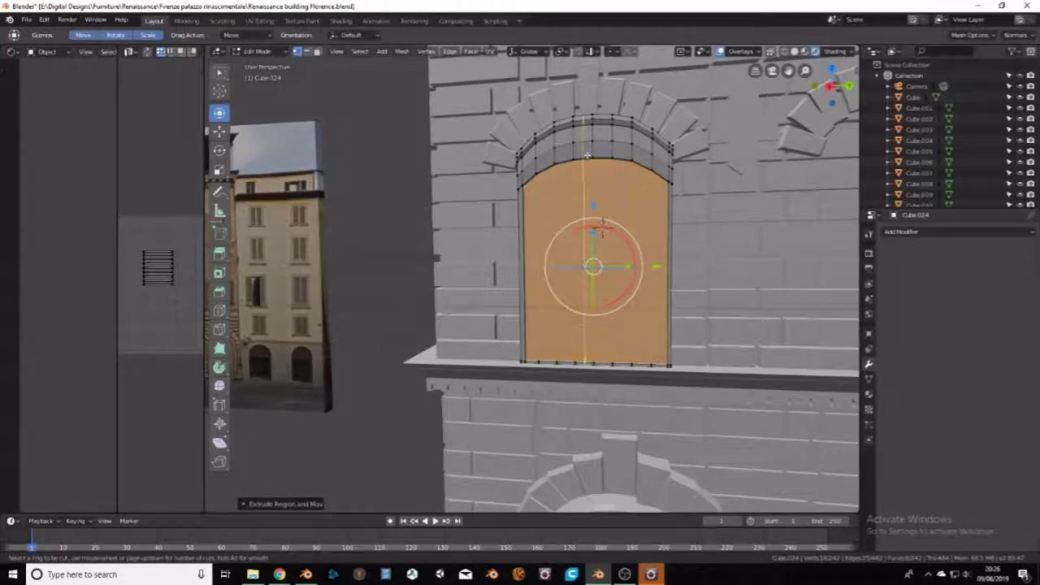
# Step: Add vertical loop cuts at the panel centre plus a horizontal edge loop across it
pyautogui.scroll(7, 602, 225)
pyautogui.click(602, 226)
pyautogui.rightClick(602, 226)
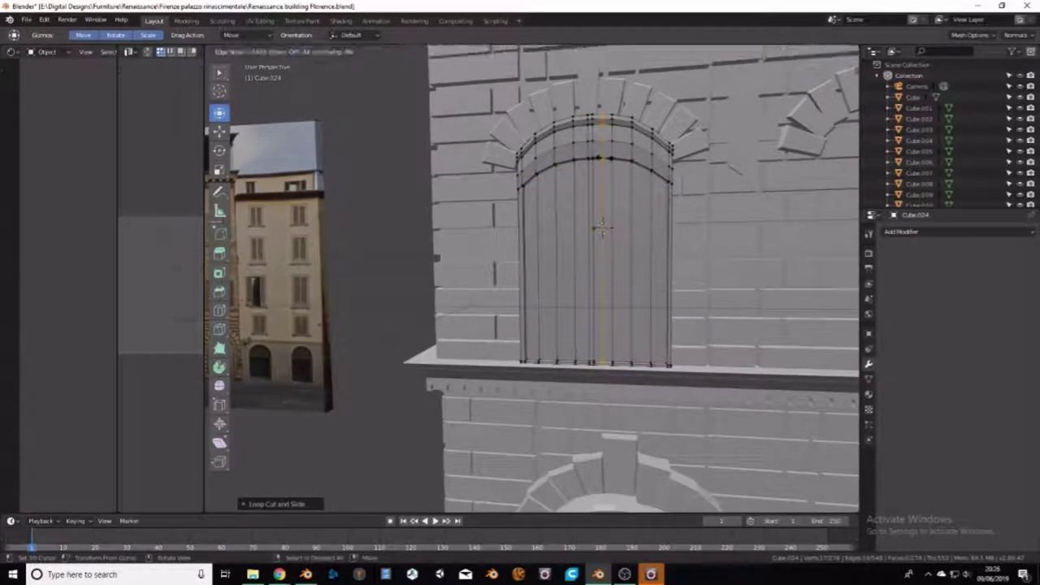
pyautogui.moveTo(602, 226); pyautogui.dragTo(622, 232, button='middle')
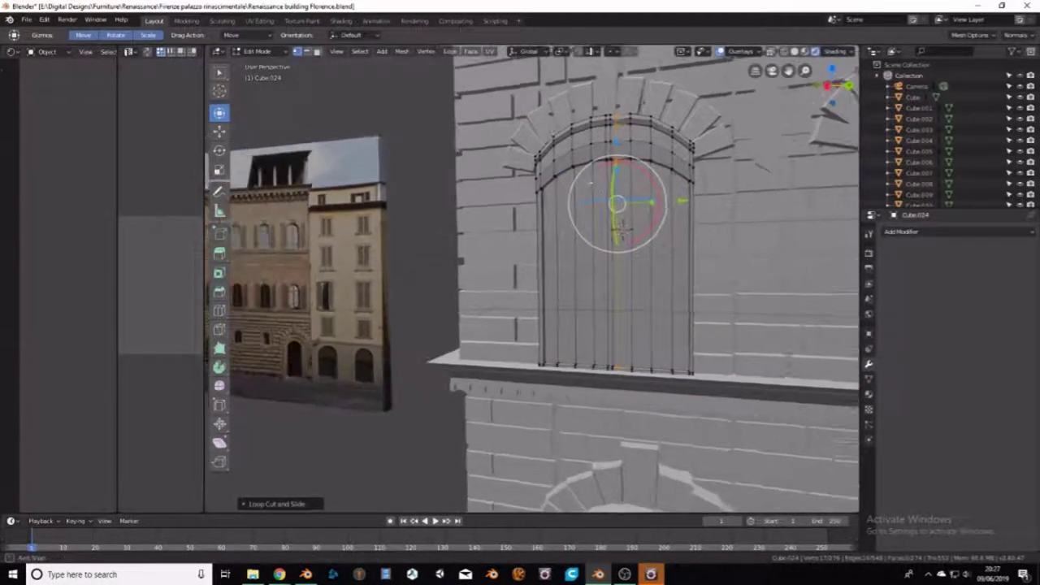
pyautogui.click(566, 198)
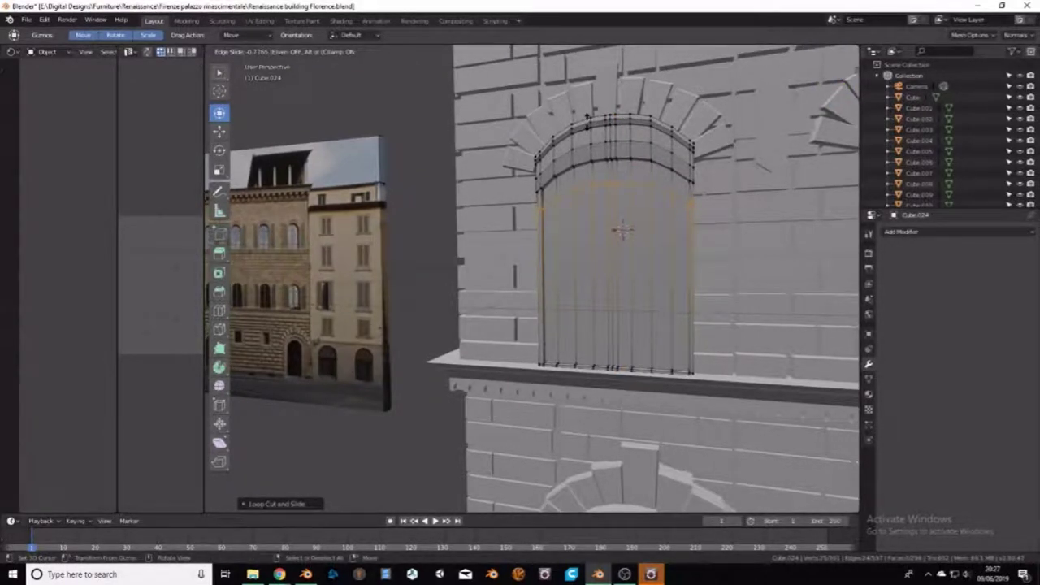
pyautogui.rightClick(621, 230)
# Step: Select the centre vertical edge loop and move it to a new position
pyautogui.keyDown('alt'); pyautogui.click(620, 146); pyautogui.keyUp('alt')
pyautogui.moveTo(619, 145)
pyautogui.mouseDown(button='middle')
pyautogui.moveTo(634, 121)
pyautogui.moveTo(617, 146)
pyautogui.mouseUp(button='middle')
pyautogui.scroll(2, 633, 121)
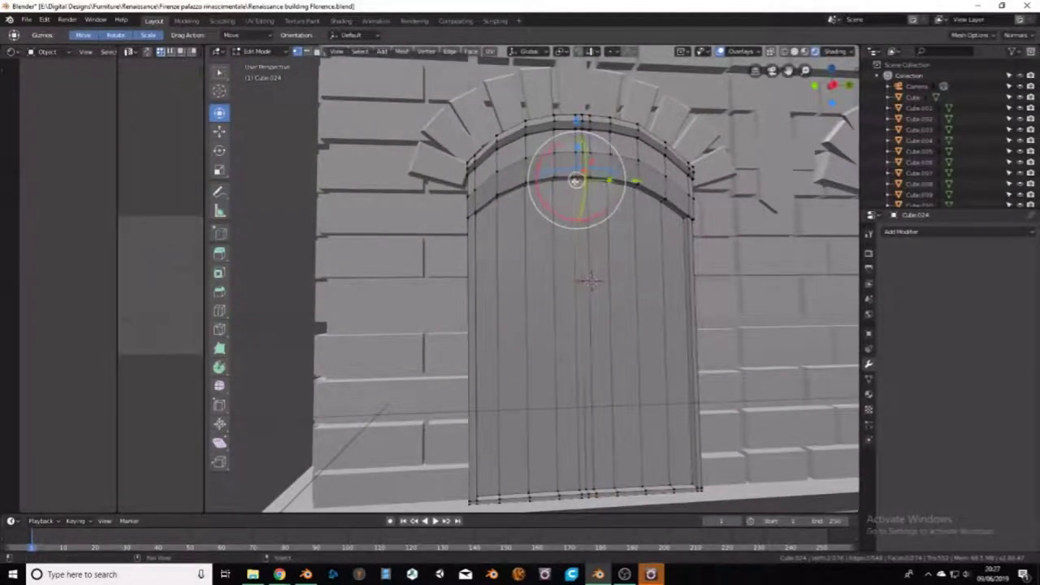
pyautogui.moveTo(593, 181); pyautogui.dragTo(589, 155, button='middle')
pyautogui.keyDown('alt'); pyautogui.click(583, 437); pyautogui.keyUp('alt')
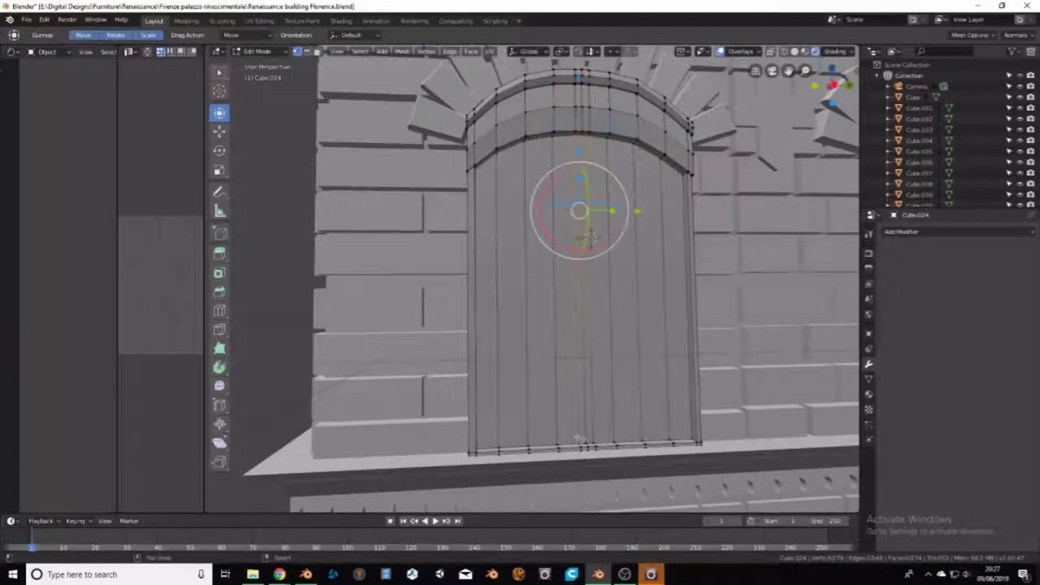
pyautogui.moveTo(587, 440); pyautogui.dragTo(667, 359, button='middle')
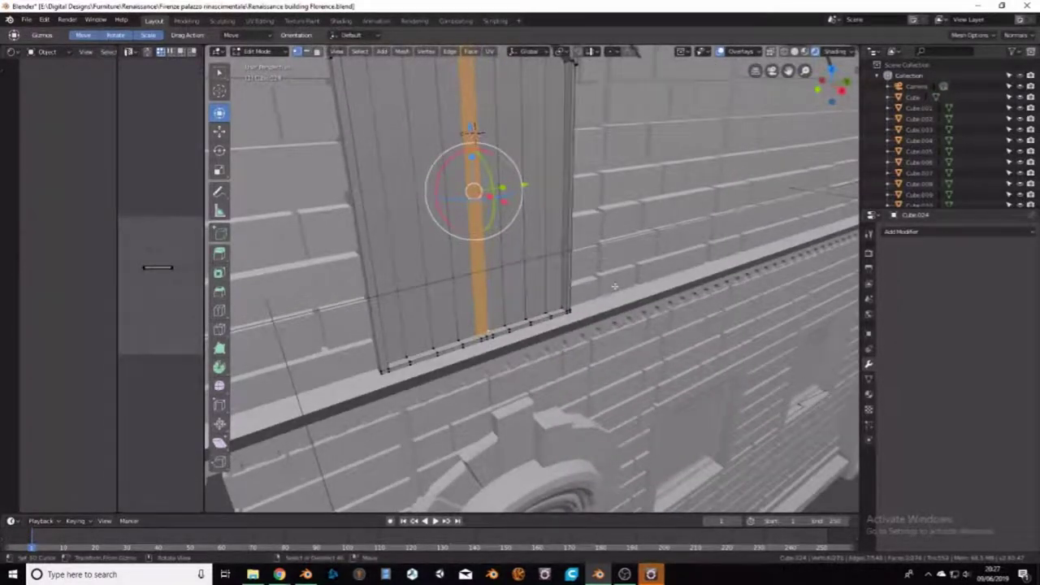
pyautogui.press('g')
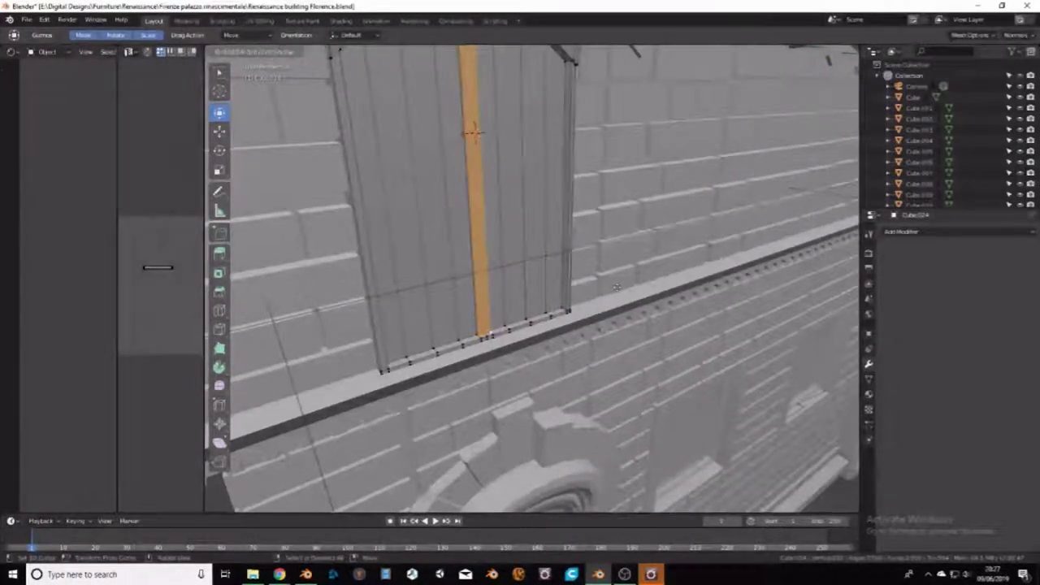
pyautogui.click(615, 286)
pyautogui.moveTo(616, 286)
pyautogui.mouseDown(button='middle')
pyautogui.moveTo(594, 200)
pyautogui.moveTo(576, 198)
pyautogui.moveTo(639, 212)
pyautogui.mouseUp(button='middle')
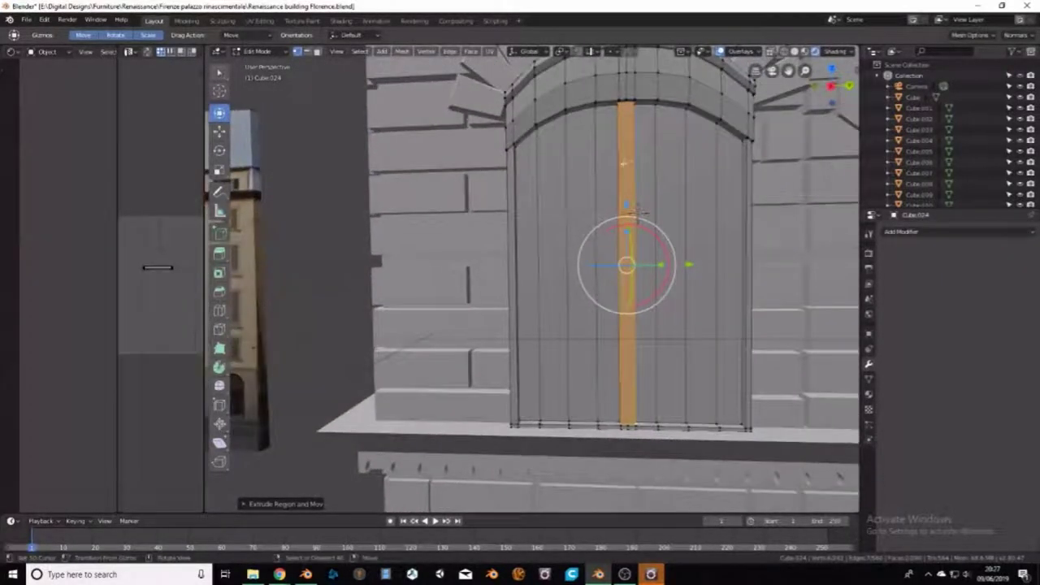
# Step: Add a second vertical cut beside the centre line and a horizontal loop near the top
pyautogui.hotkey('ctrl', 'r')
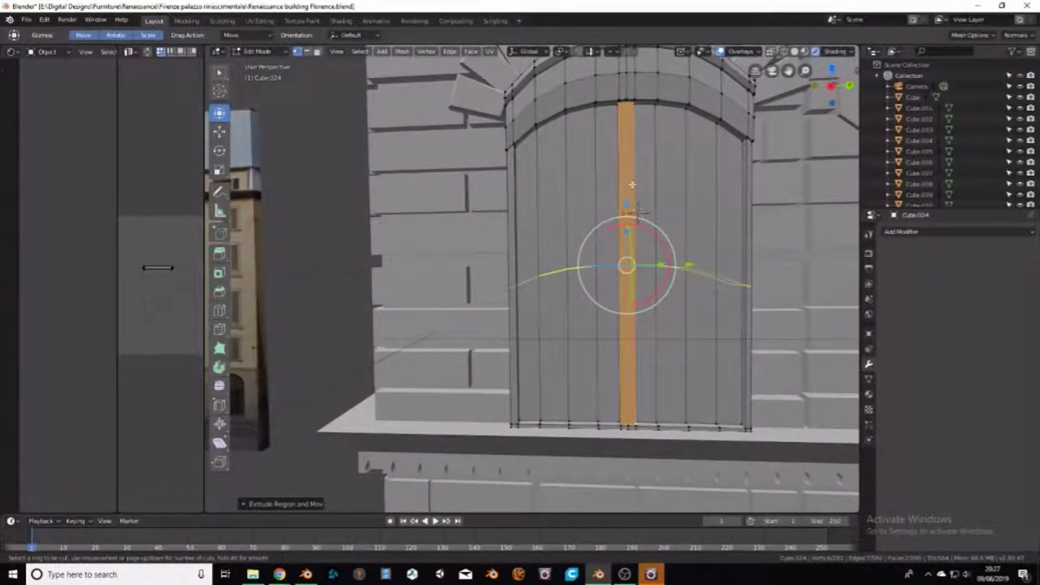
pyautogui.click(631, 184)
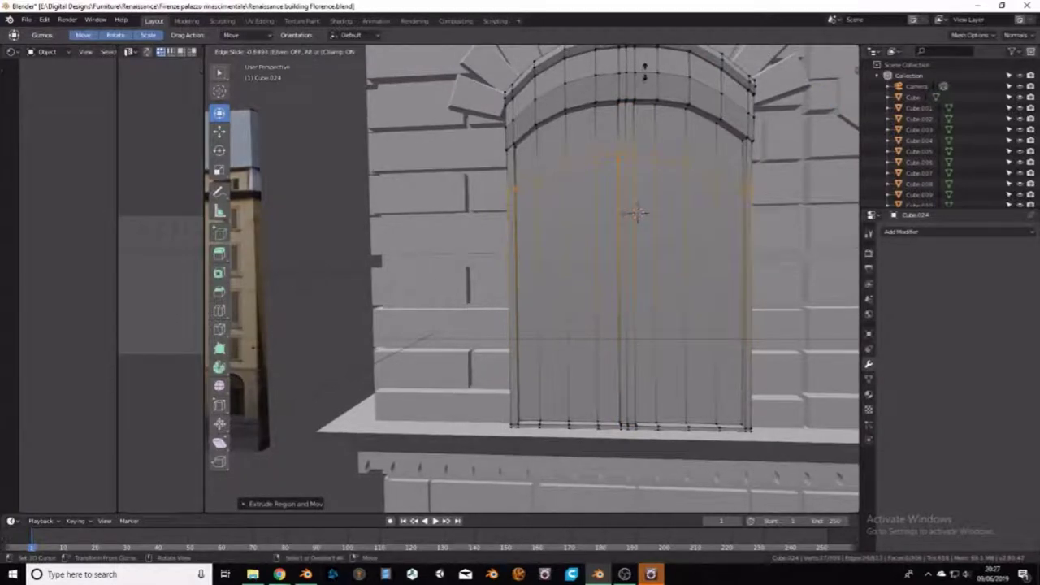
pyautogui.click(638, 213)
pyautogui.hotkey('ctrl', 'r')
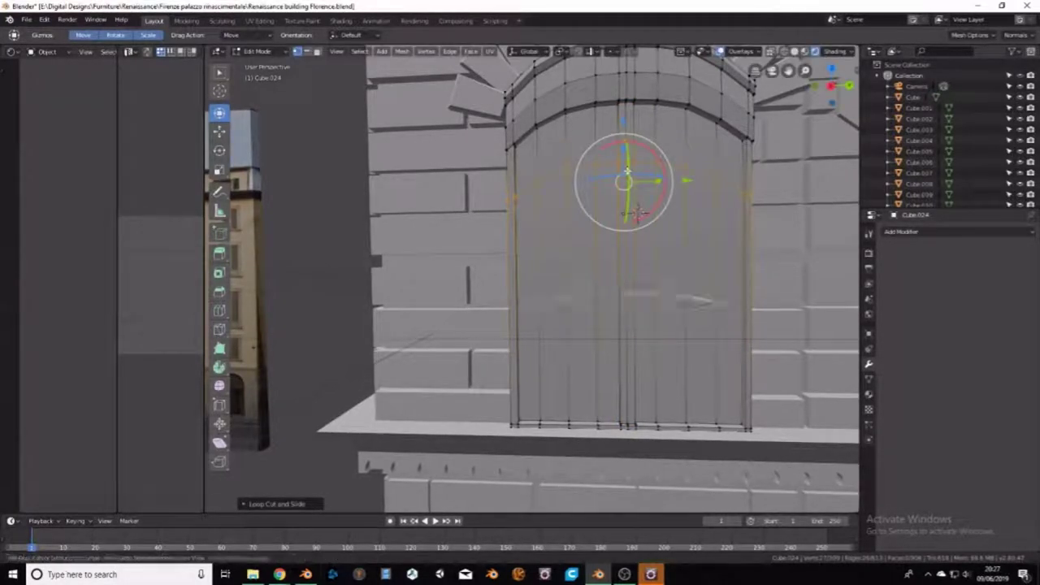
pyautogui.click(636, 213)
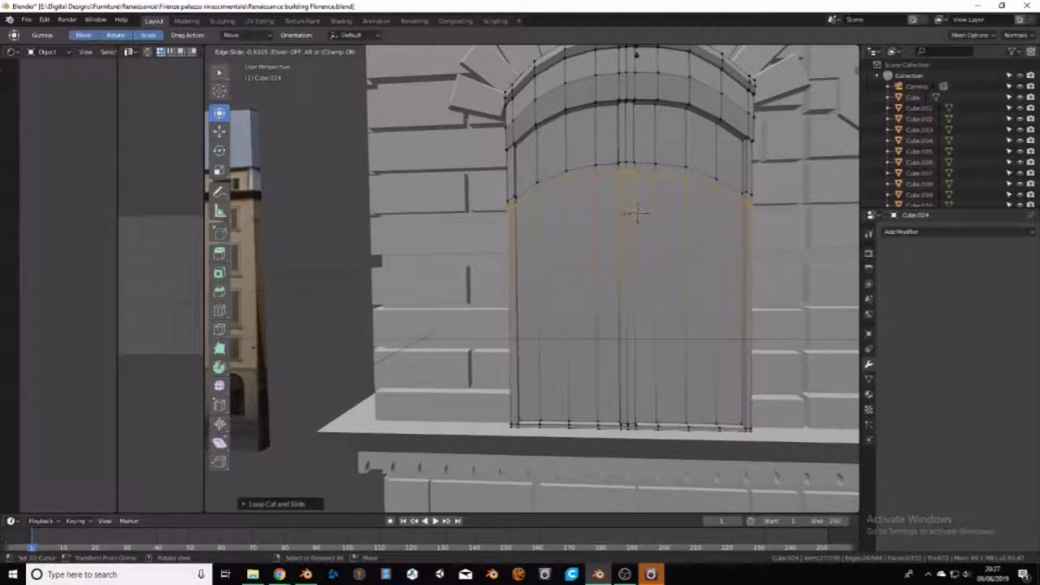
pyautogui.click(636, 213)
pyautogui.moveTo(636, 213); pyautogui.dragTo(642, 321, button='middle')
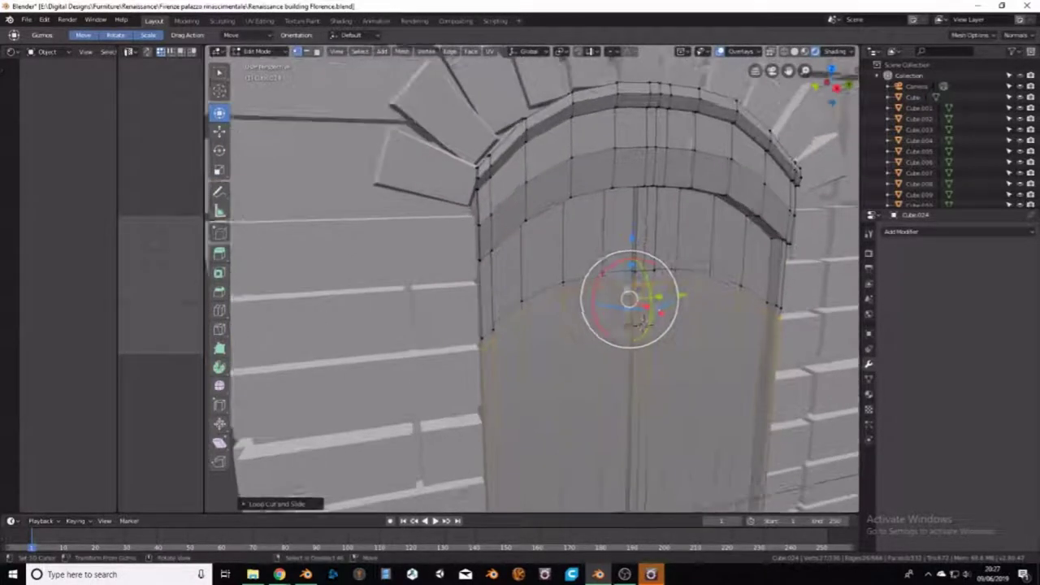
# Step: Loop-cut below the arch, extrude that loop in place and move it along Z
pyautogui.hotkey('ctrl', 'r')
pyautogui.click(642, 321)
pyautogui.click(643, 317)
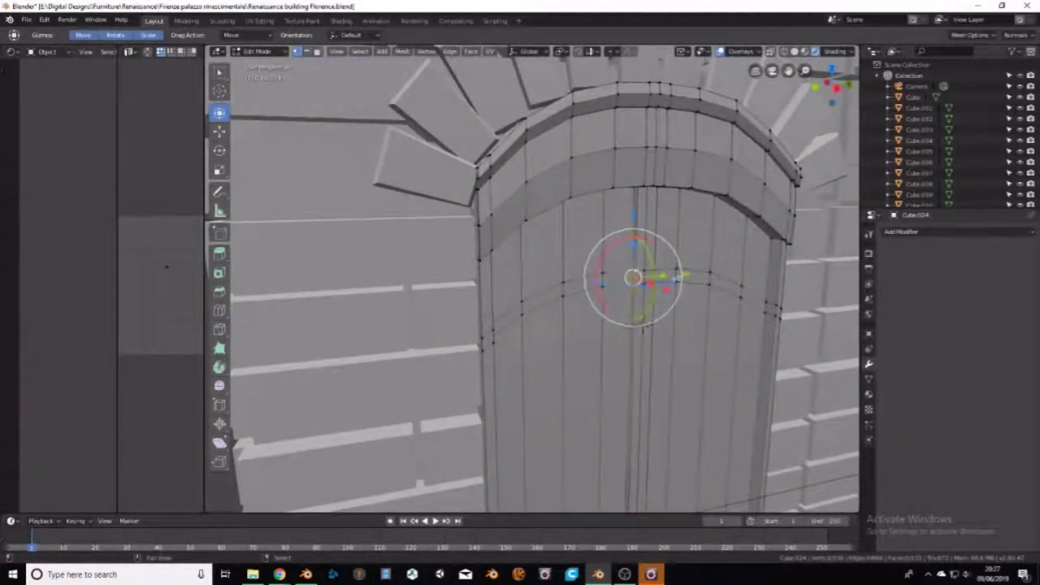
pyautogui.press('e')
pyautogui.click(680, 277)
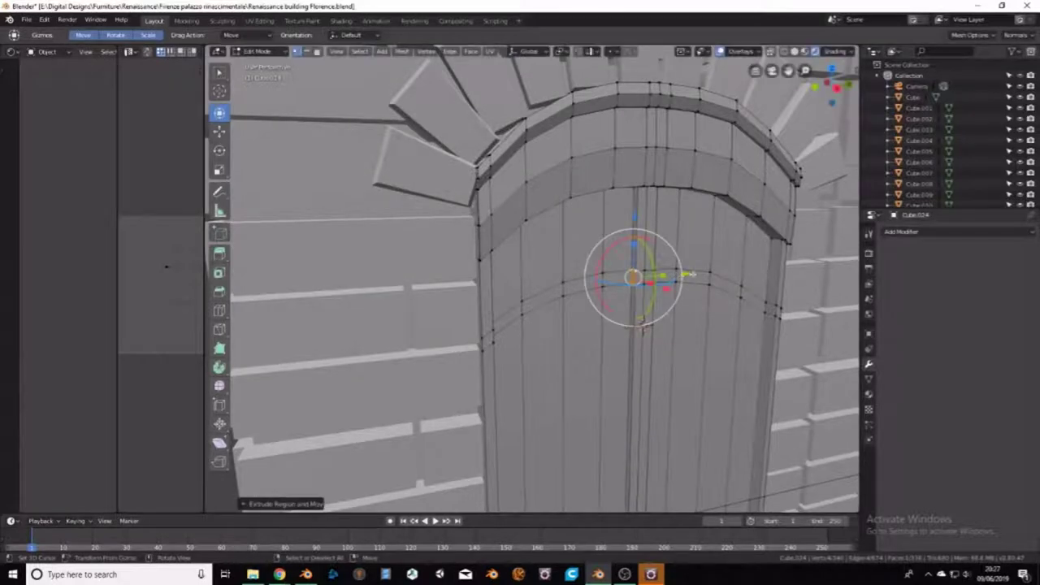
pyautogui.press('g')
pyautogui.press('z')
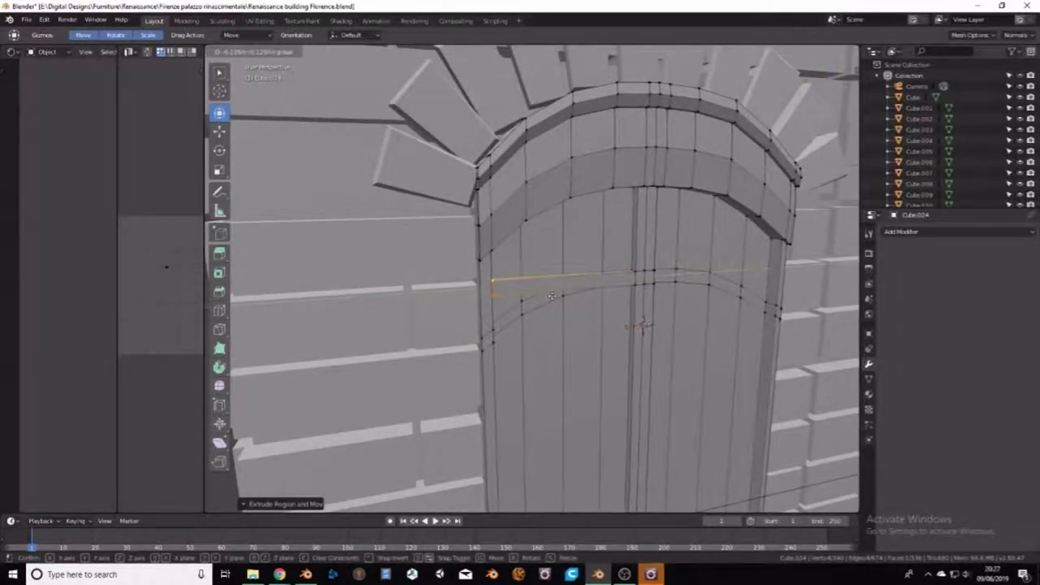
pyautogui.click(550, 297)
pyautogui.moveTo(549, 297)
pyautogui.mouseDown(button='middle')
pyautogui.moveTo(594, 286)
pyautogui.moveTo(674, 302)
pyautogui.moveTo(650, 303)
pyautogui.mouseUp(button='middle')
pyautogui.scroll(3, 532, 280)
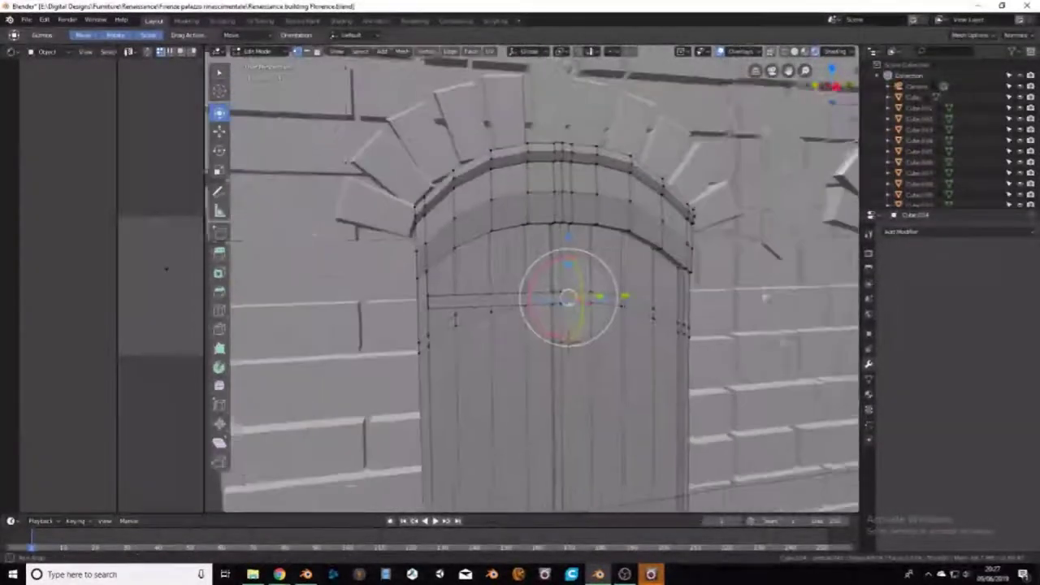
# Step: Extrude the loop again, then add a horizontal loop near the shutter bottom
pyautogui.press('e')
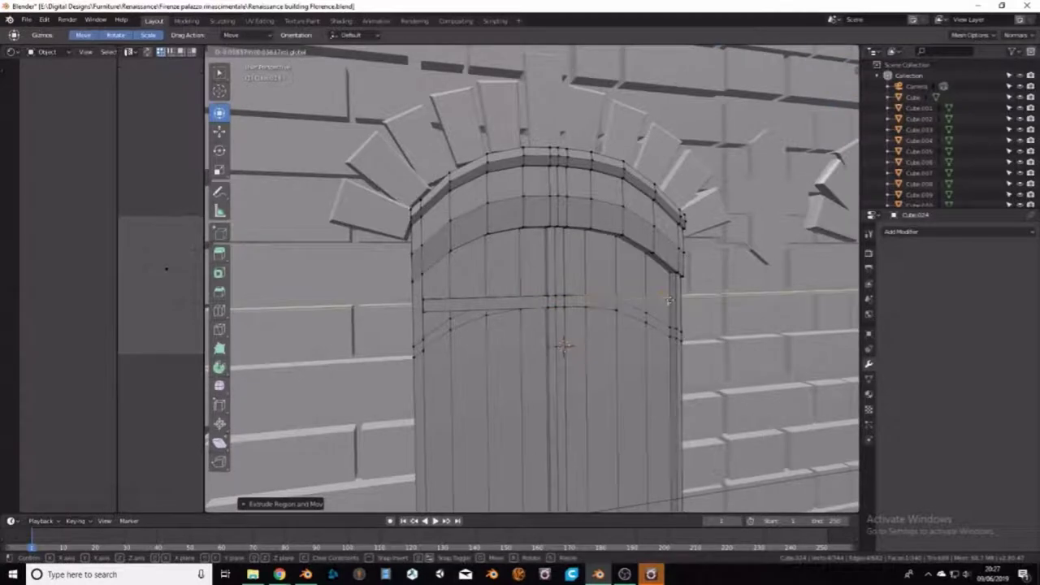
pyautogui.click(737, 301)
pyautogui.scroll(-4, 737, 301)
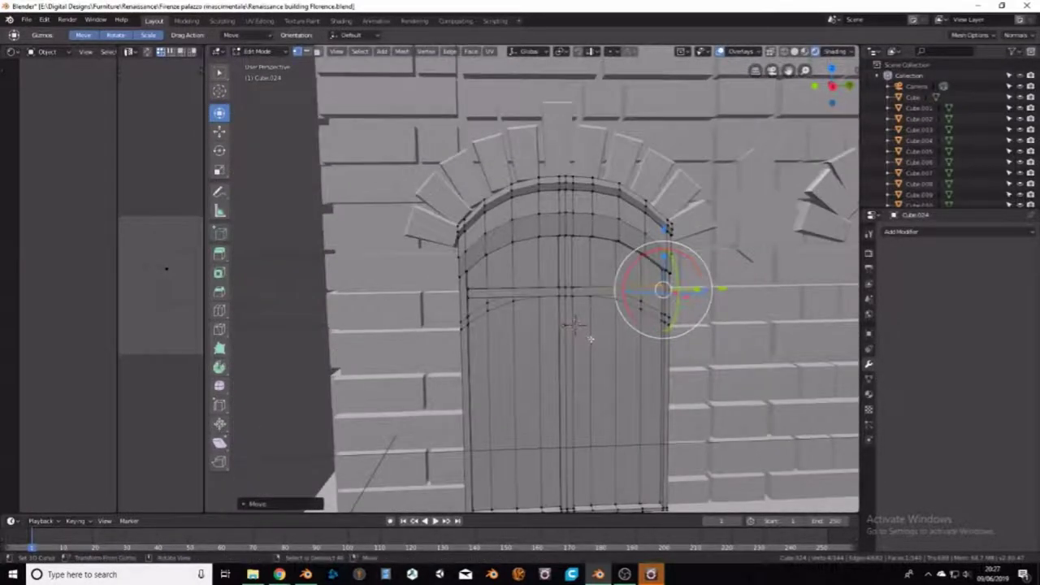
pyautogui.moveTo(737, 301)
pyautogui.mouseDown(button='middle')
pyautogui.moveTo(663, 260)
pyautogui.moveTo(655, 233)
pyautogui.mouseUp(button='middle')
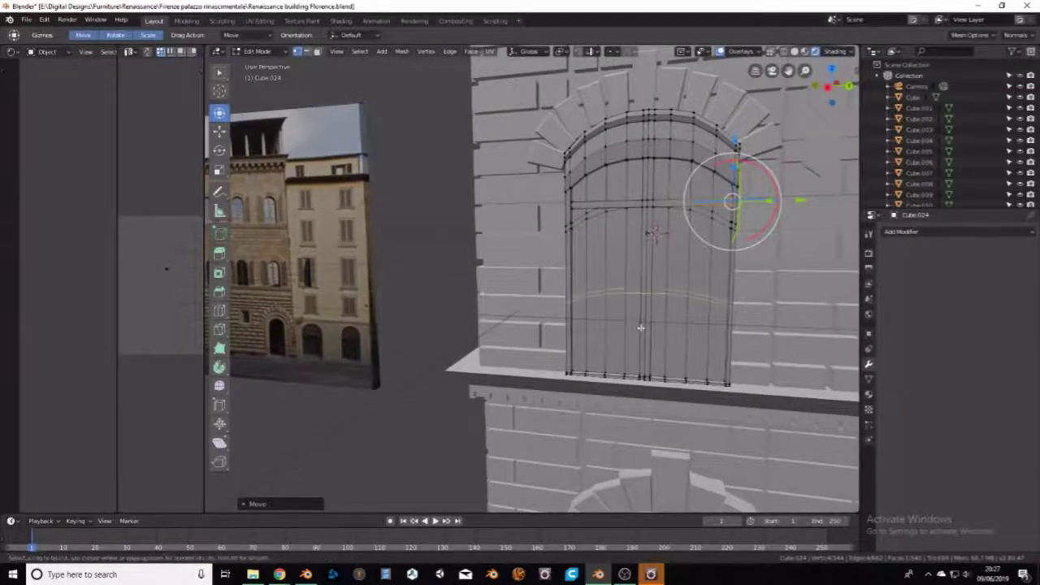
pyautogui.click(641, 327)
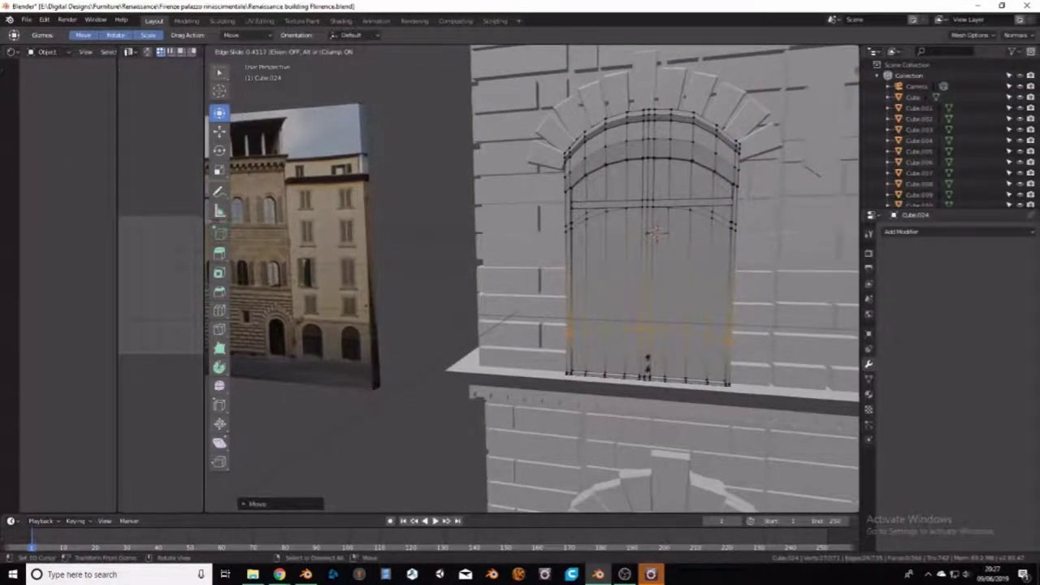
pyautogui.click(647, 345)
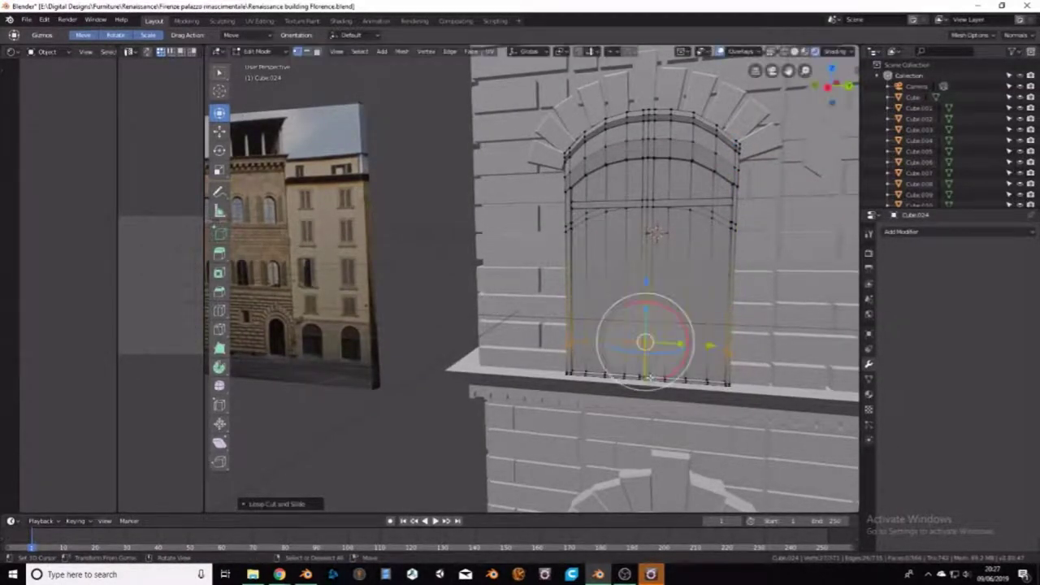
pyautogui.press('g')
pyautogui.press('g')
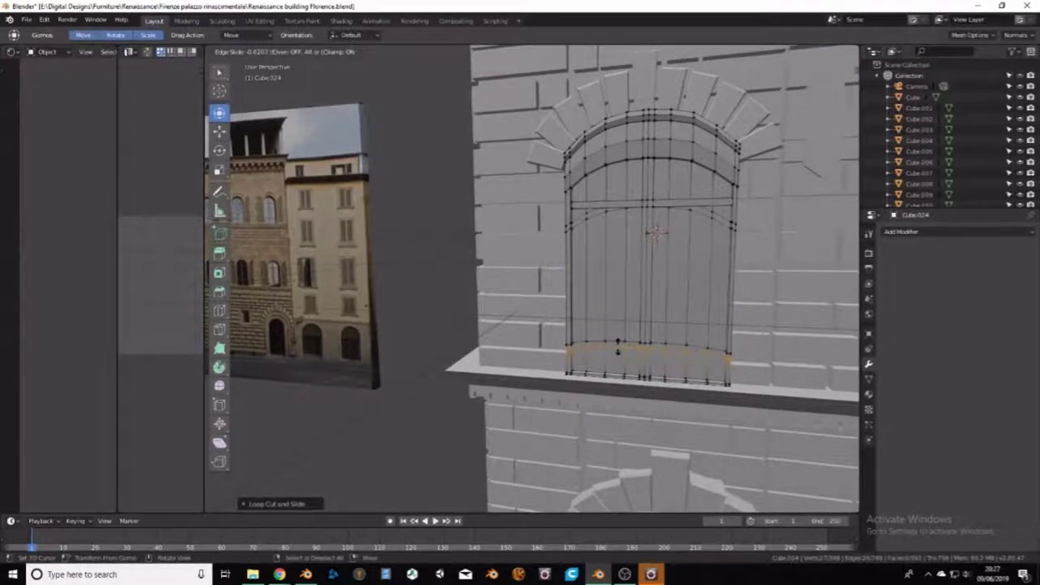
pyautogui.click(617, 347)
# Step: Extrude the bottom loop in place and scale the new edges along Y
pyautogui.moveTo(617, 348); pyautogui.dragTo(581, 72, button='middle')
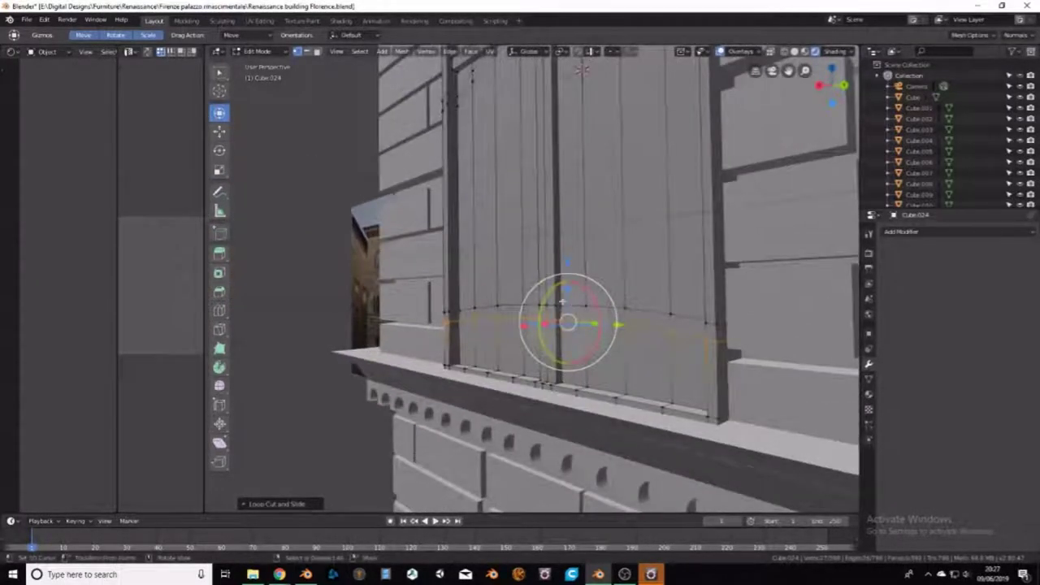
pyautogui.moveTo(562, 301); pyautogui.dragTo(147, 269, button='middle')
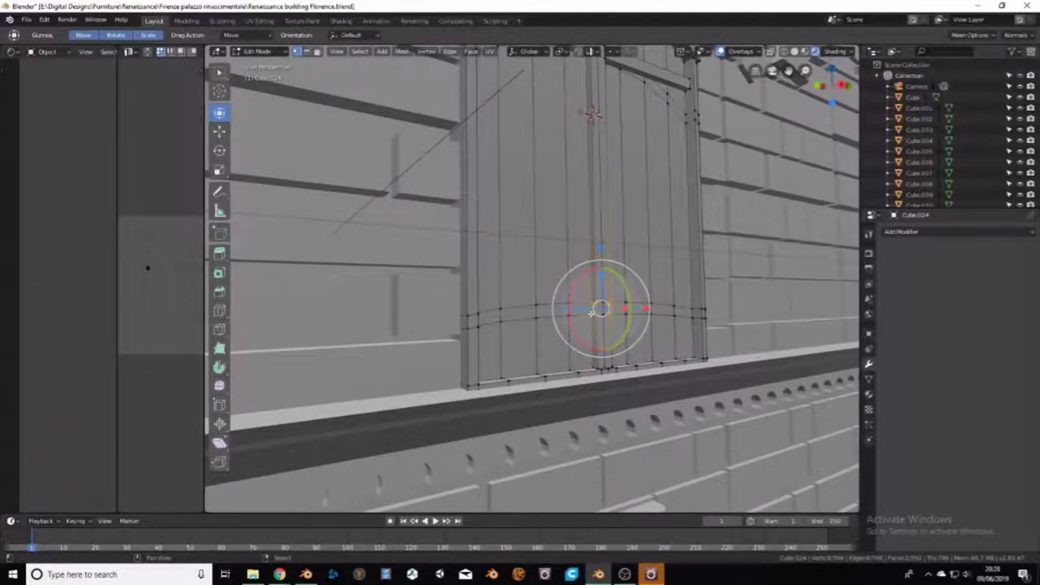
pyautogui.moveTo(591, 314); pyautogui.dragTo(625, 302, button='middle')
pyautogui.press('e')
pyautogui.rightClick(667, 305)
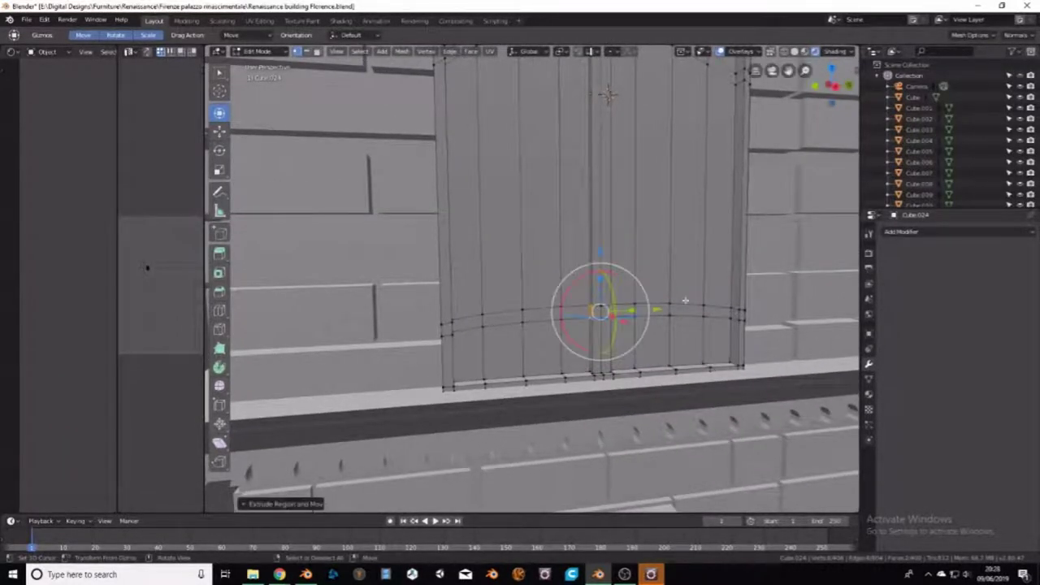
pyautogui.press('s')
pyautogui.press('y')
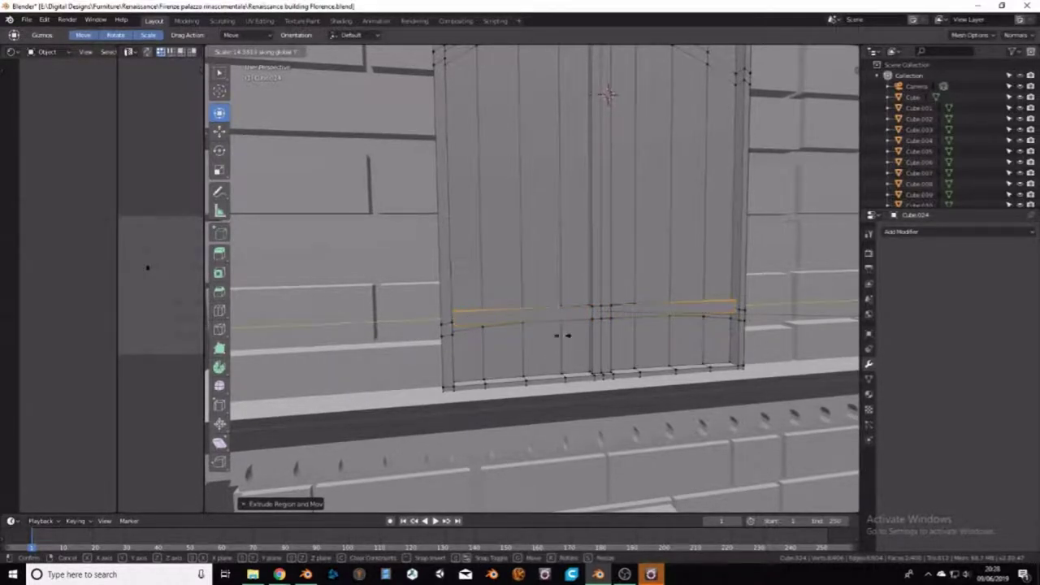
pyautogui.click(608, 339)
pyautogui.moveTo(608, 339)
pyautogui.mouseDown(button='middle')
pyautogui.moveTo(615, 300)
pyautogui.moveTo(666, 302)
pyautogui.moveTo(675, 325)
pyautogui.moveTo(556, 220)
pyautogui.moveTo(565, 260)
pyautogui.mouseUp(button='middle')
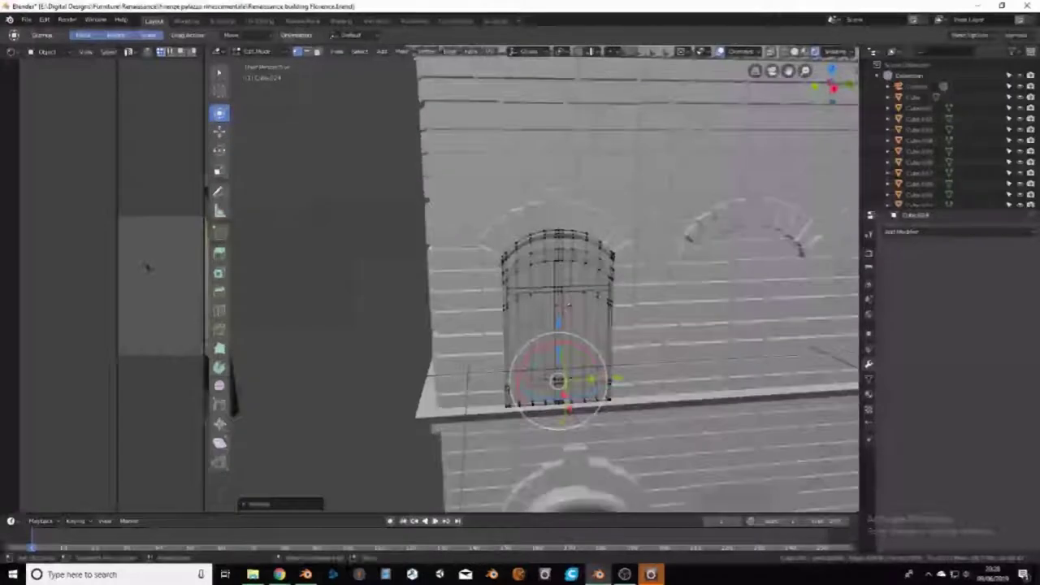
# Step: Re-enter Edit Mode, select all of the shutter mesh and apply Smooth Faces shading
pyautogui.click(255, 52)
pyautogui.click(259, 64)
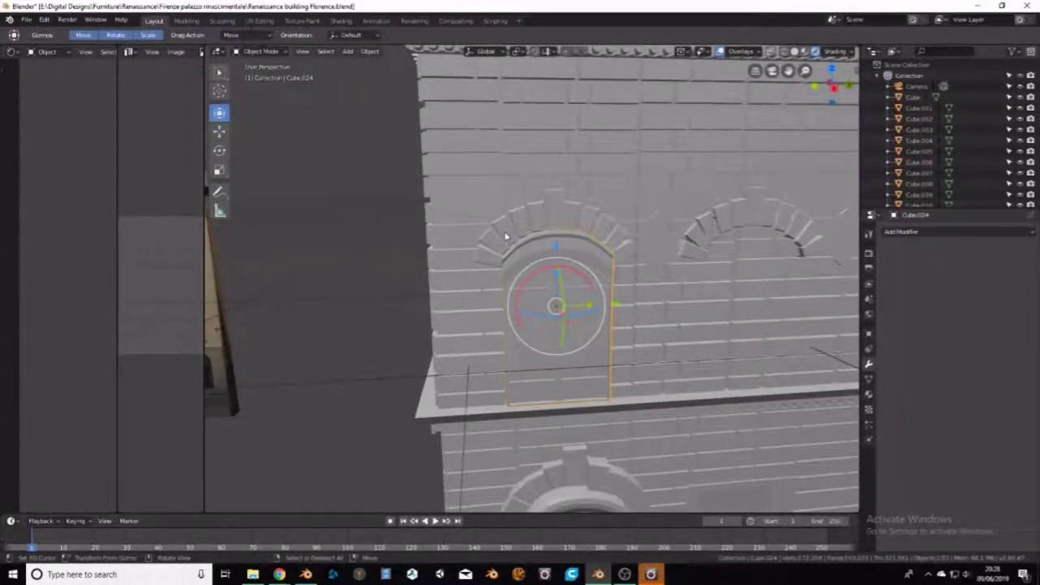
pyautogui.click(259, 51)
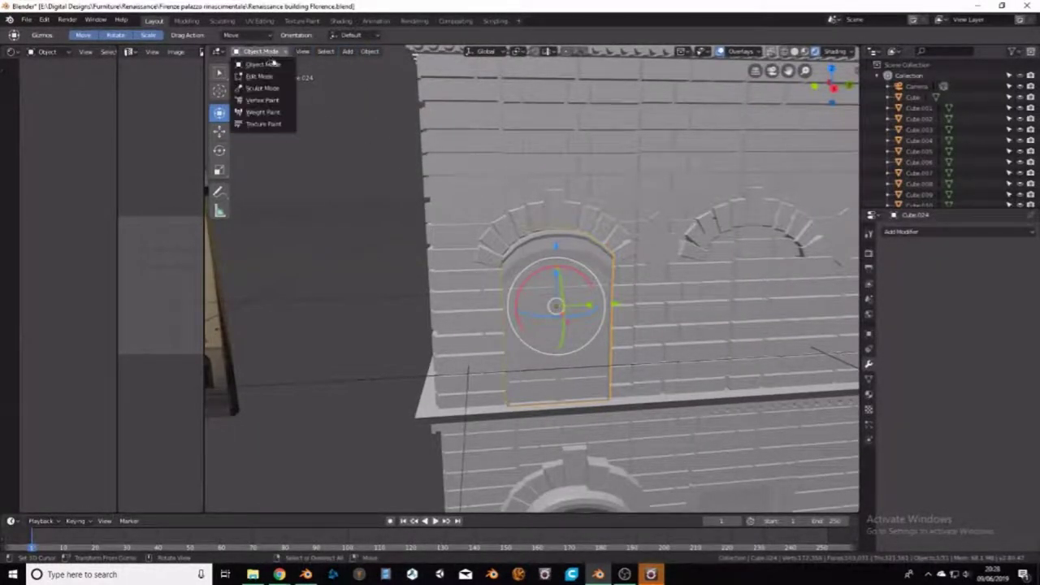
pyautogui.click(268, 73)
pyautogui.press('a')
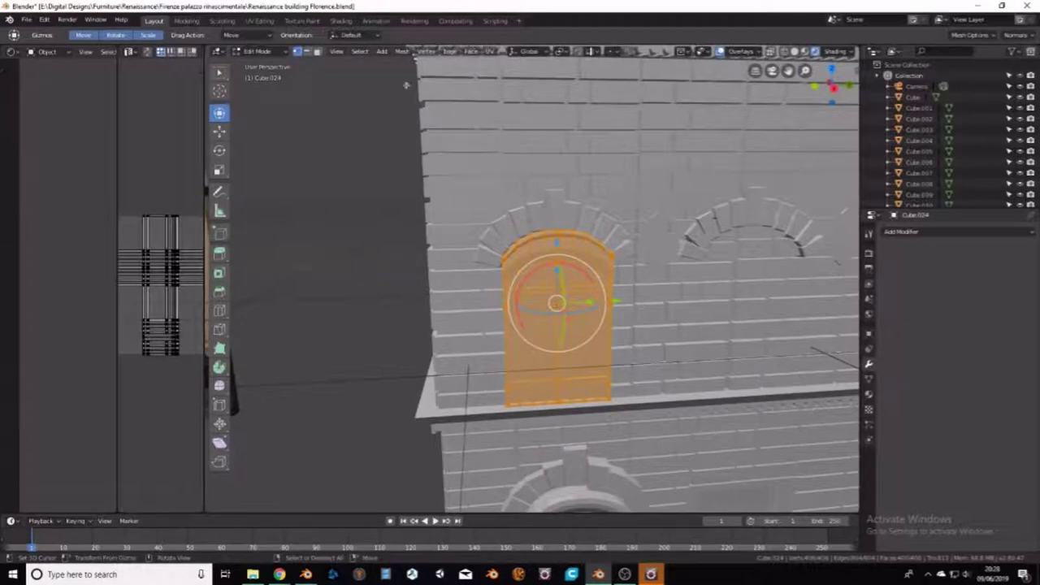
pyautogui.click(401, 51)
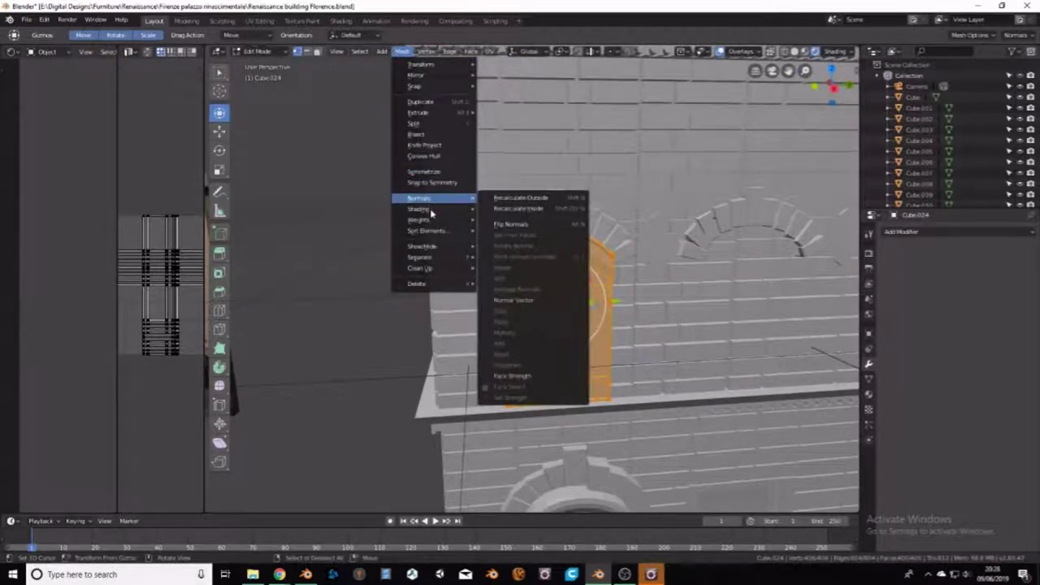
pyautogui.moveTo(419, 209)
pyautogui.click(512, 209)
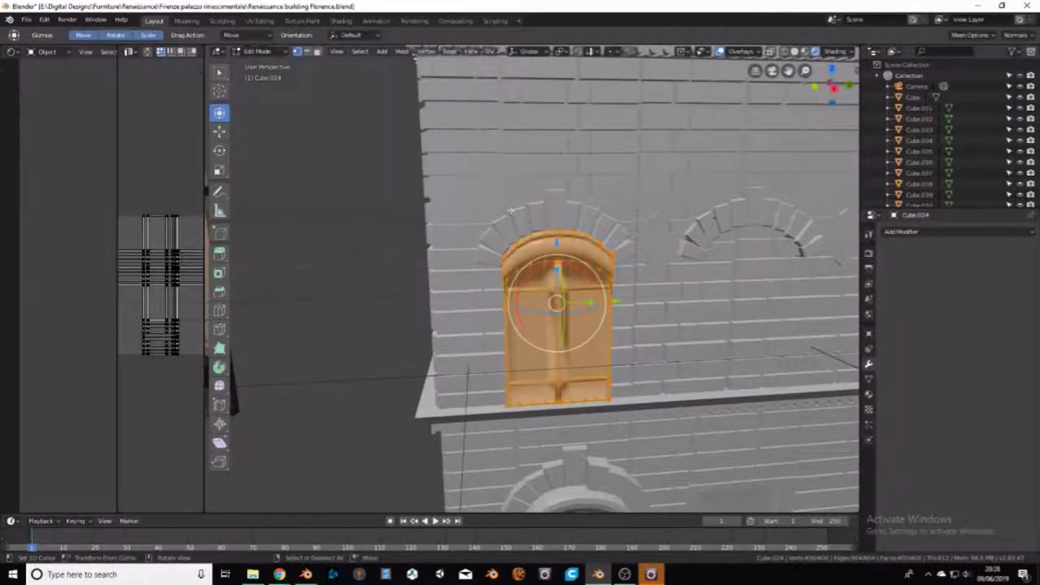
pyautogui.moveTo(512, 209)
pyautogui.mouseDown(button='middle')
pyautogui.moveTo(584, 206)
pyautogui.moveTo(533, 230)
pyautogui.moveTo(601, 273)
pyautogui.mouseUp(button='middle')
# Step: Duplicate the shutter along X into the next two arches
pyautogui.press('g')
pyautogui.hotkey('shift', 'd')
pyautogui.press('x')
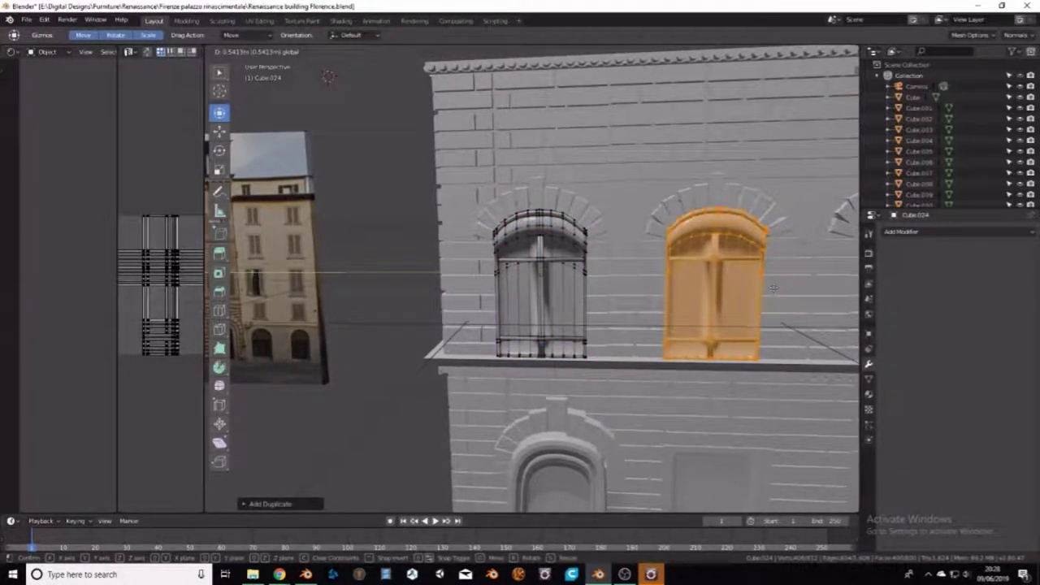
pyautogui.click(773, 287)
pyautogui.moveTo(773, 287); pyautogui.dragTo(430, 252, button='middle')
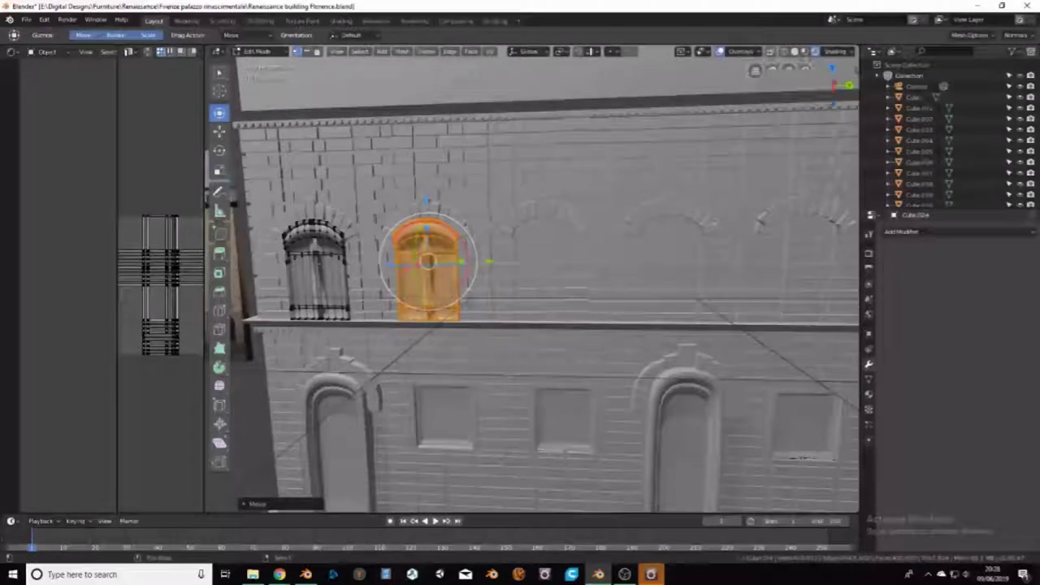
pyautogui.hotkey('shift', 'd')
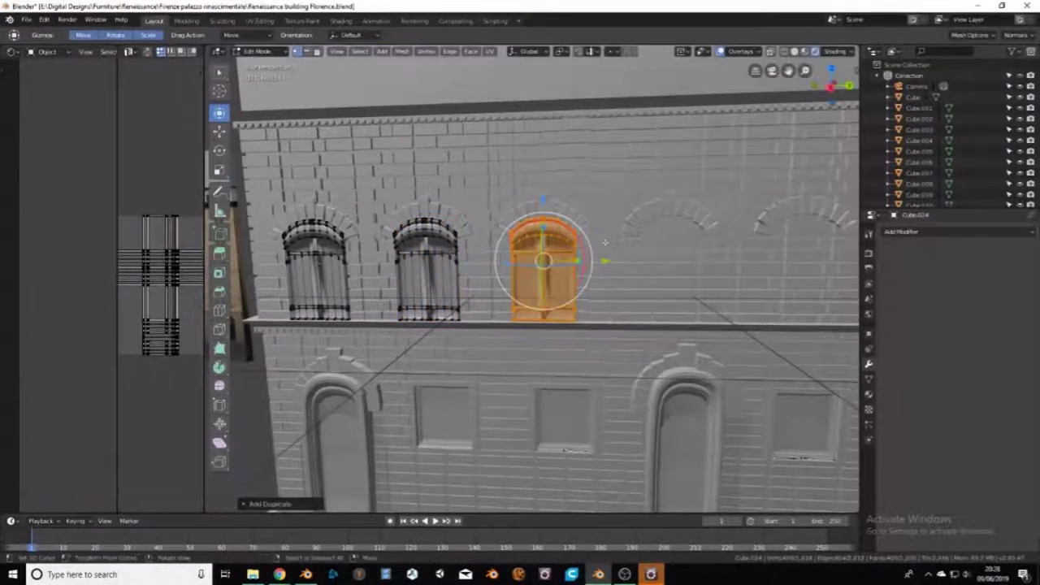
pyautogui.click(725, 262)
pyautogui.keyDown('shift'); pyautogui.moveTo(726, 262); pyautogui.dragTo(459, 232, button='middle'); pyautogui.keyUp('shift')
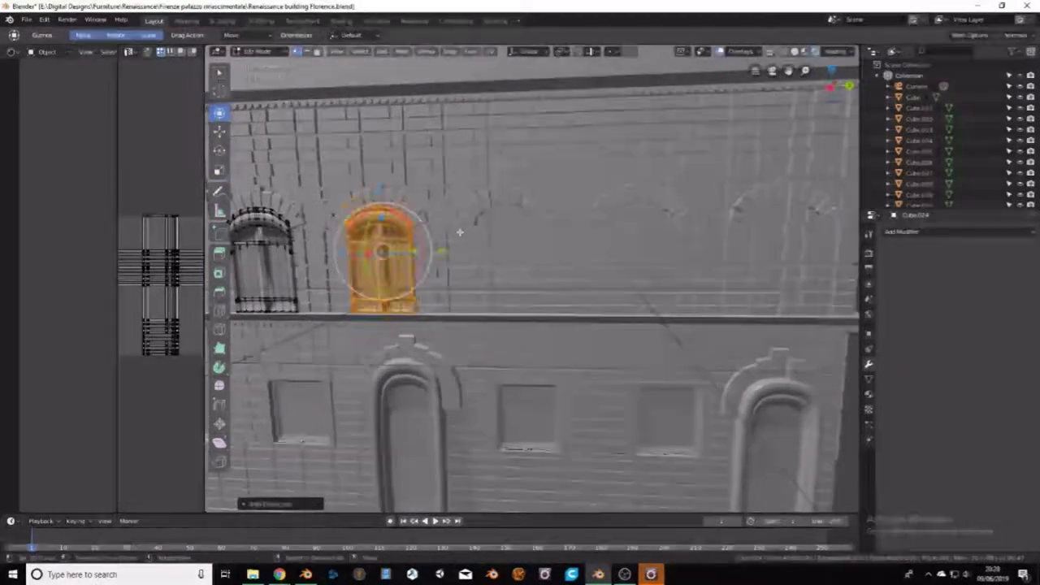
# Step: Place three more shutter copies in the remaining arches, then select all of them
pyautogui.hotkey('shift', 'd')
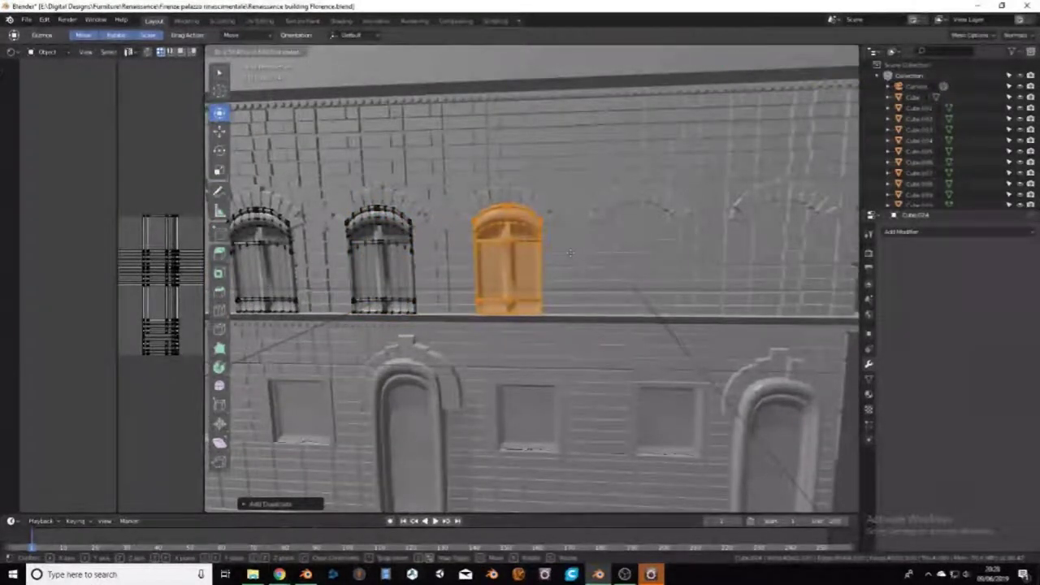
pyautogui.click(569, 252)
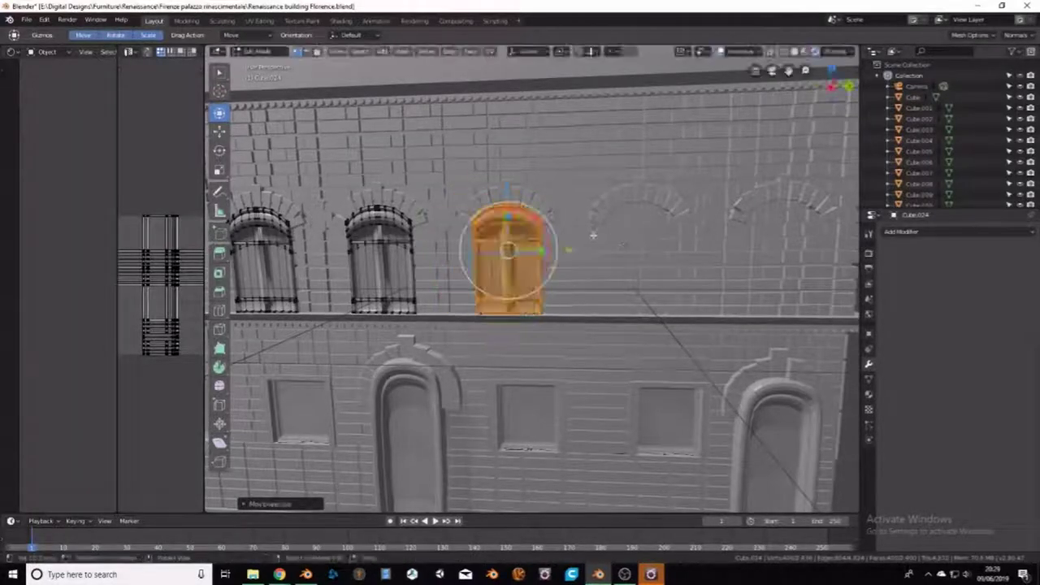
pyautogui.hotkey('shift', 'd')
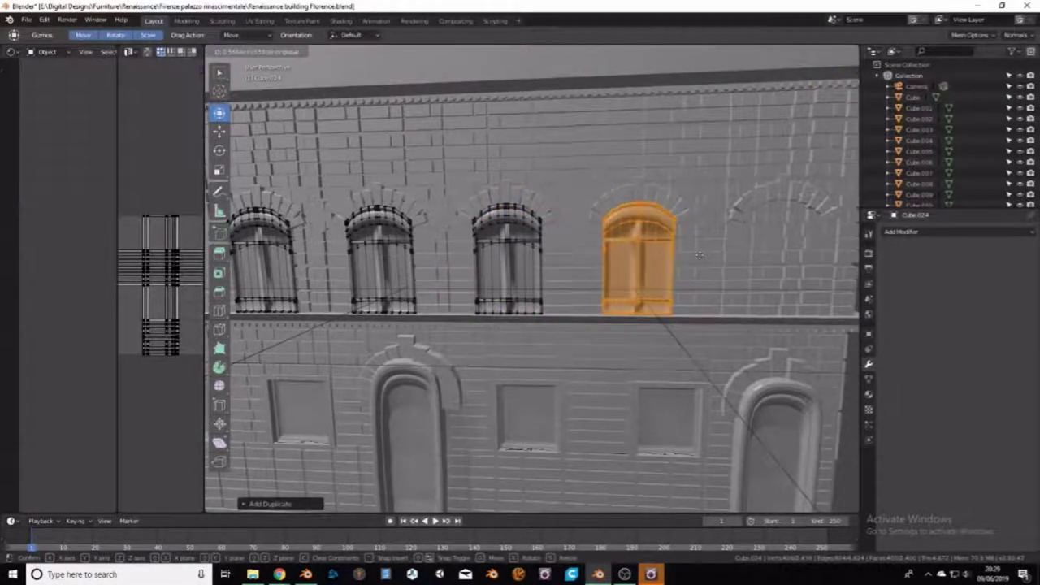
pyautogui.click(698, 255)
pyautogui.moveTo(678, 253); pyautogui.dragTo(502, 261, button='middle')
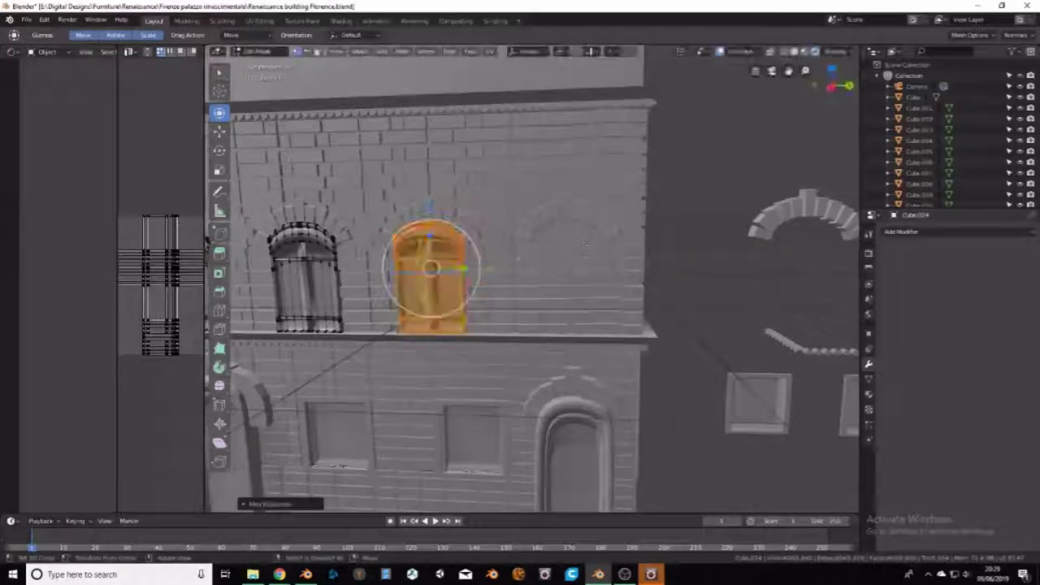
pyautogui.hotkey('shift', 'd')
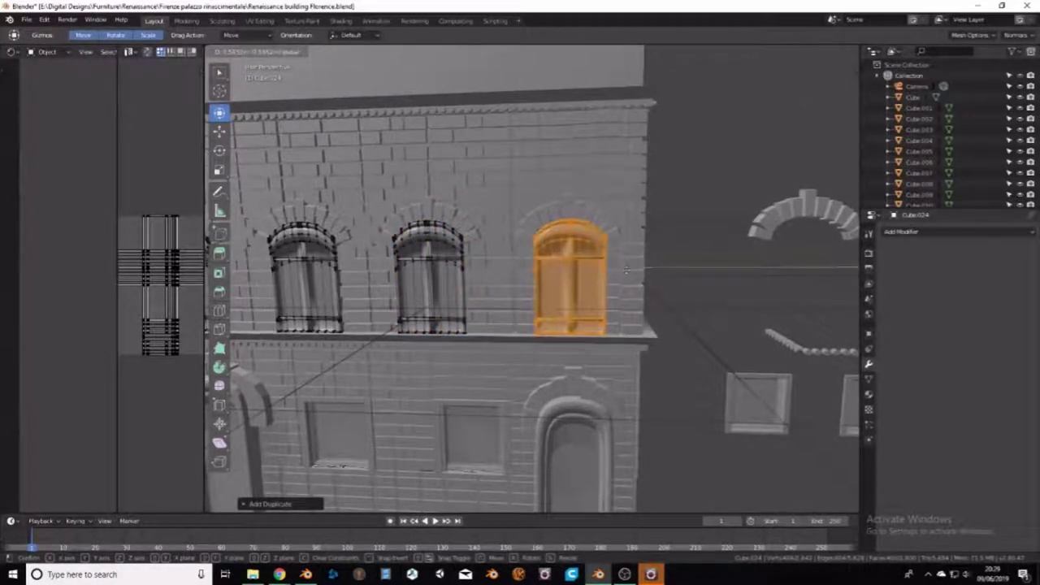
pyautogui.click(623, 269)
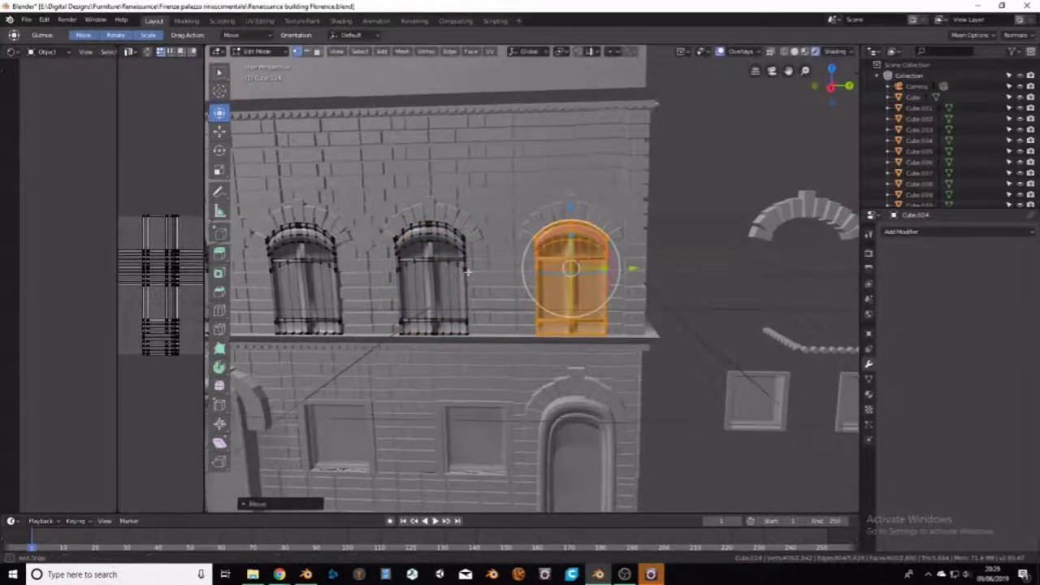
pyautogui.moveTo(624, 270); pyautogui.dragTo(568, 276, button='middle')
pyautogui.scroll(-3, 569, 276)
pyautogui.press('a')
pyautogui.moveTo(481, 281); pyautogui.dragTo(572, 294, button='middle')
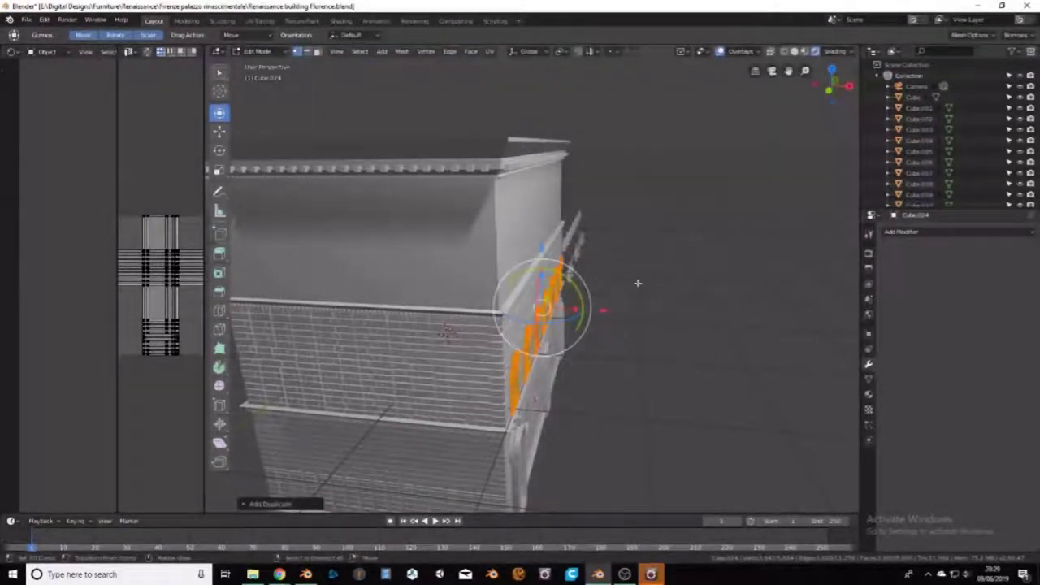
# Step: Rotate the selected shutters 180° about Z and slide them back flush against the wall
pyautogui.press('r')
pyautogui.write('z180')
pyautogui.press('Return')
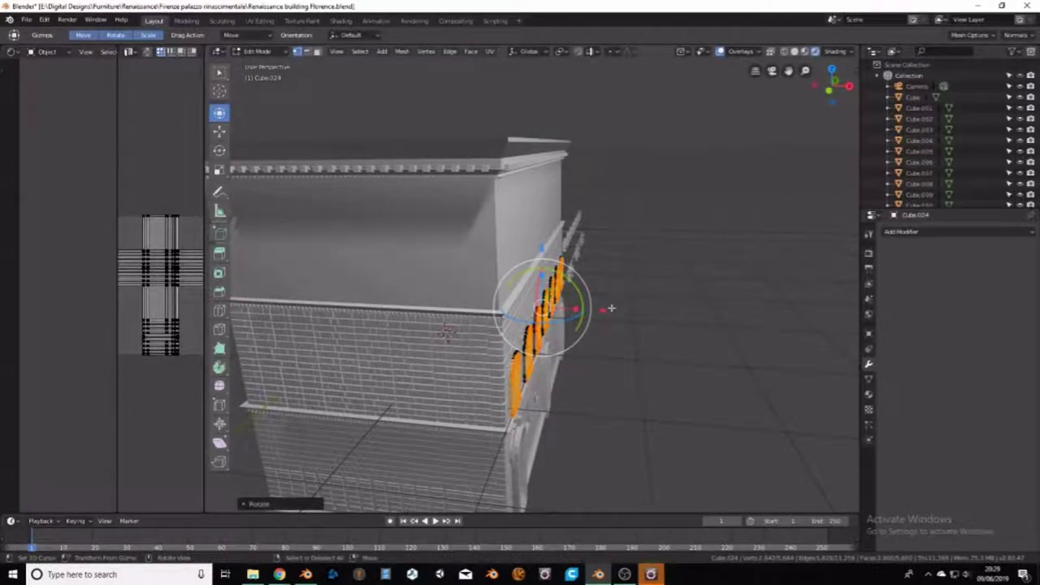
pyautogui.press('g')
pyautogui.click(381, 300)
pyautogui.moveTo(382, 301)
pyautogui.mouseDown(button='middle')
pyautogui.moveTo(564, 316)
pyautogui.moveTo(536, 327)
pyautogui.mouseUp(button='middle')
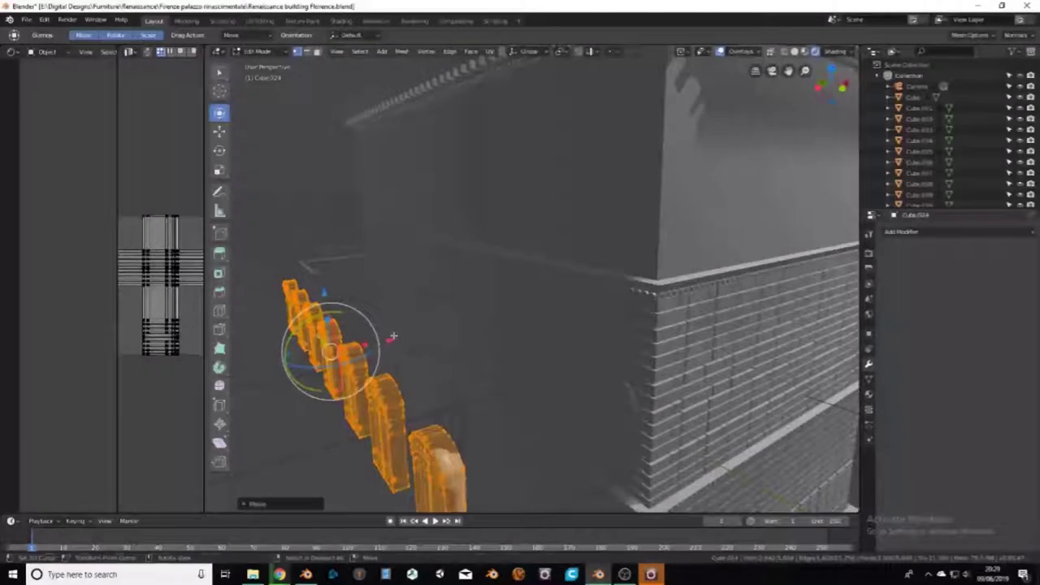
pyautogui.press('g')
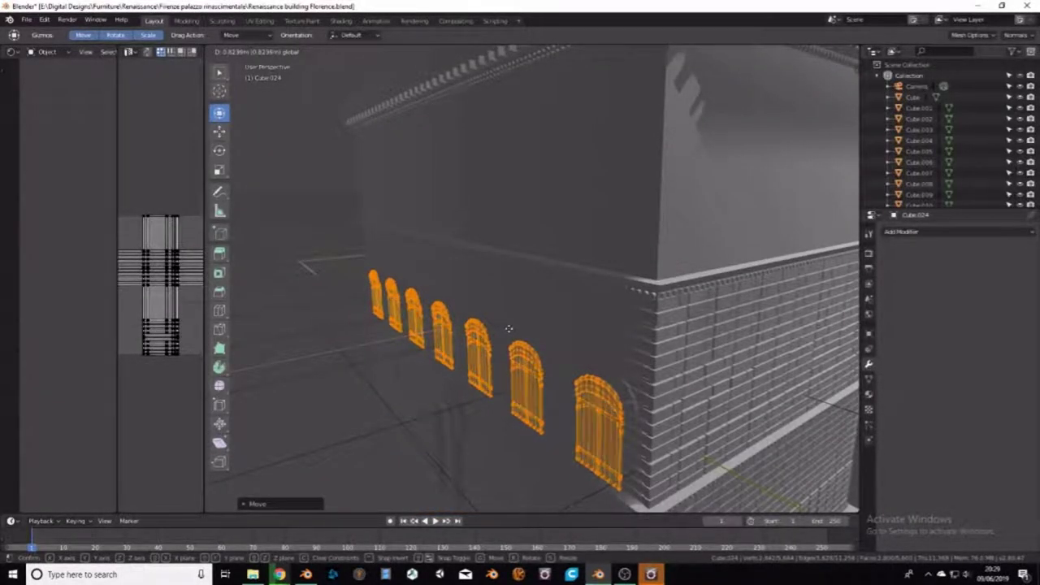
pyautogui.click(508, 328)
pyautogui.moveTo(508, 328); pyautogui.dragTo(471, 341, button='middle')
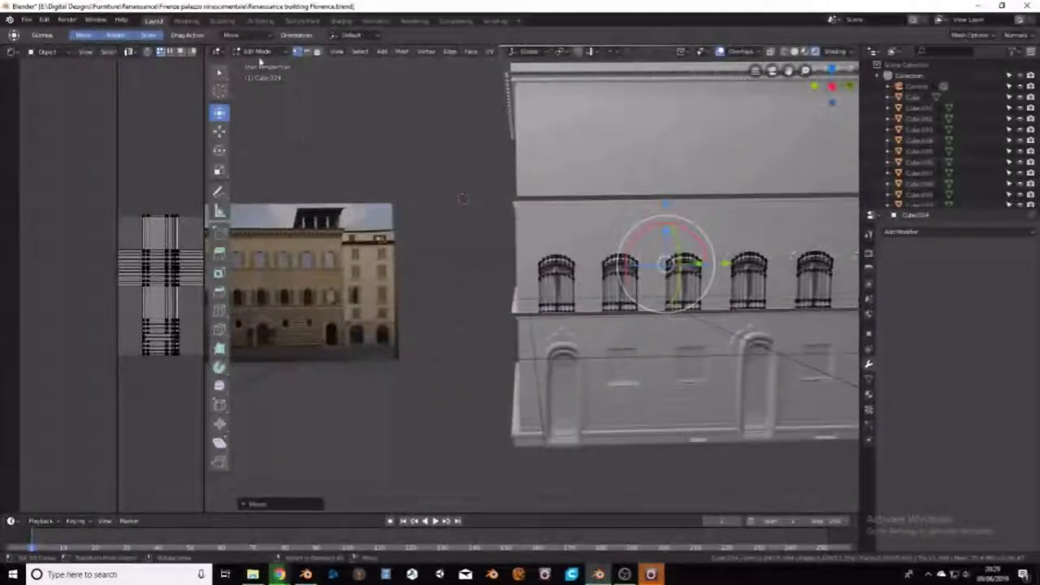
# Step: Switch to Object Mode and back into Edit Mode on the shutter meshes
pyautogui.click(256, 52)
pyautogui.click(260, 65)
pyautogui.moveTo(320, 121)
pyautogui.mouseDown(button='middle')
pyautogui.moveTo(474, 299)
pyautogui.moveTo(541, 294)
pyautogui.moveTo(573, 307)
pyautogui.mouseUp(button='middle')
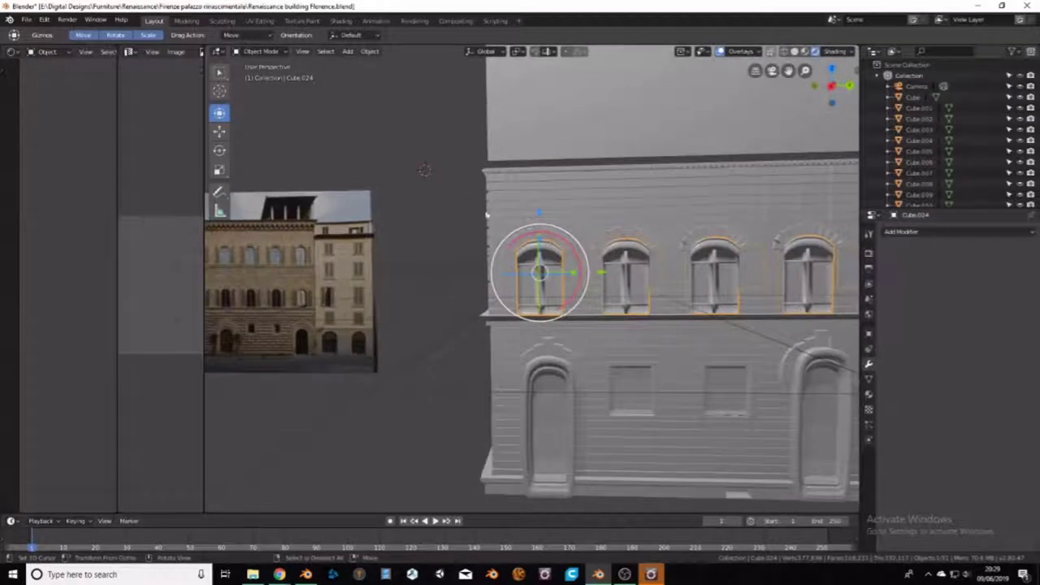
pyautogui.click(268, 51)
pyautogui.click(274, 61)
pyautogui.click(268, 51)
pyautogui.click(259, 75)
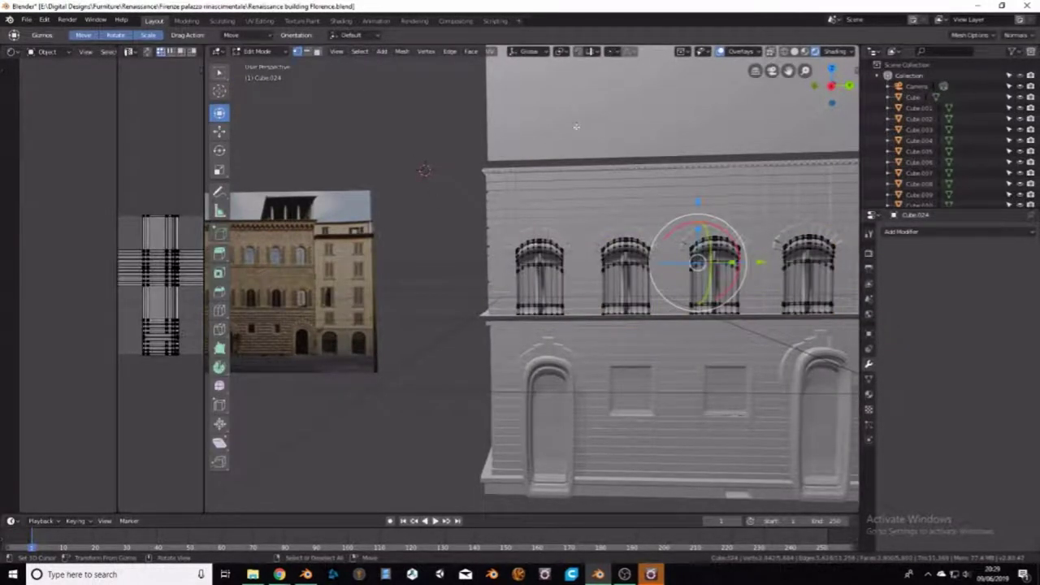
# Step: Select all shutter geometry, apply Flat Faces shading, and return to Object Mode
pyautogui.press('a')
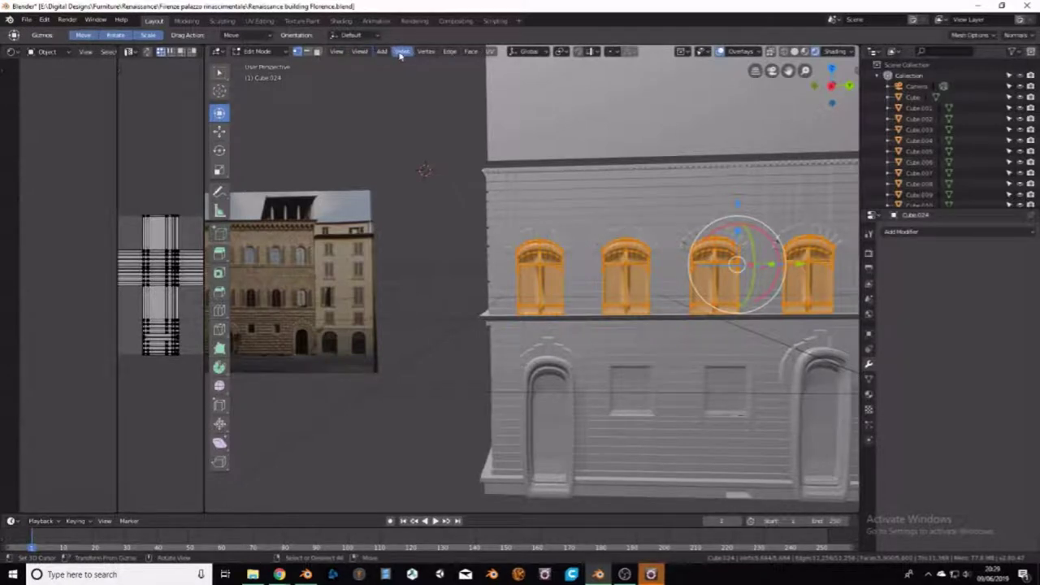
pyautogui.click(401, 52)
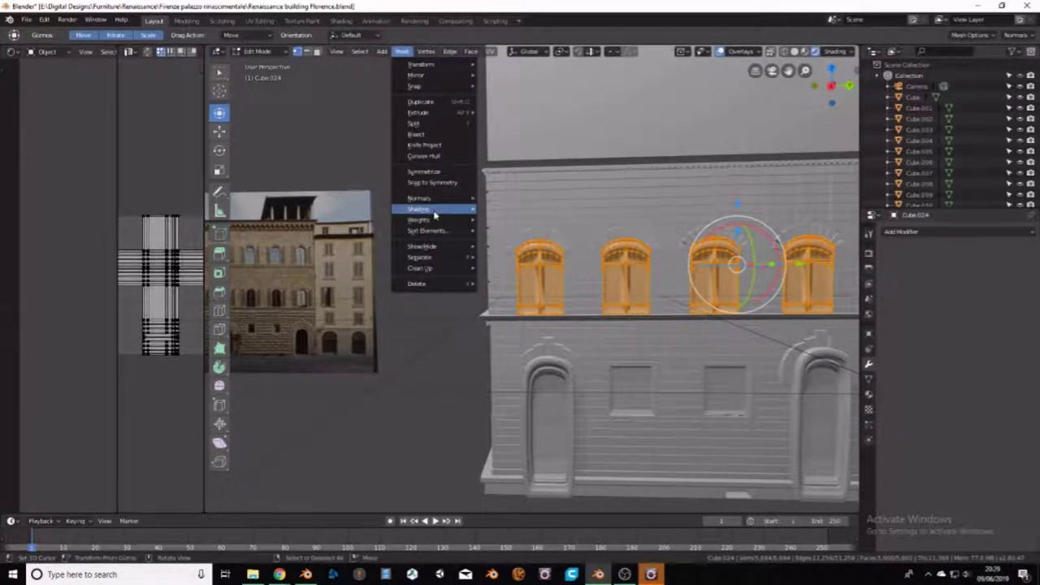
pyautogui.click(510, 220)
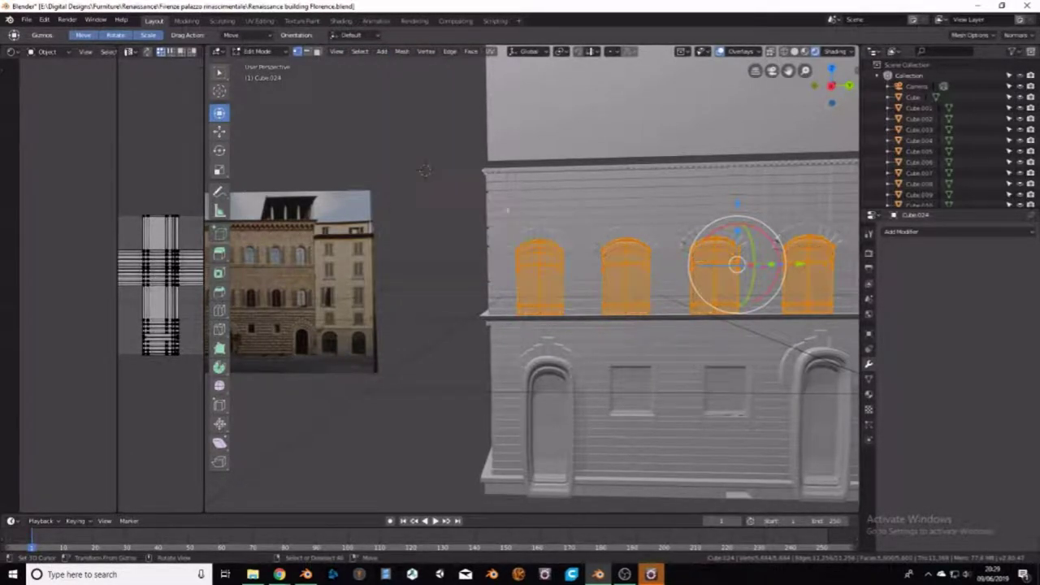
pyautogui.click(257, 52)
pyautogui.click(273, 67)
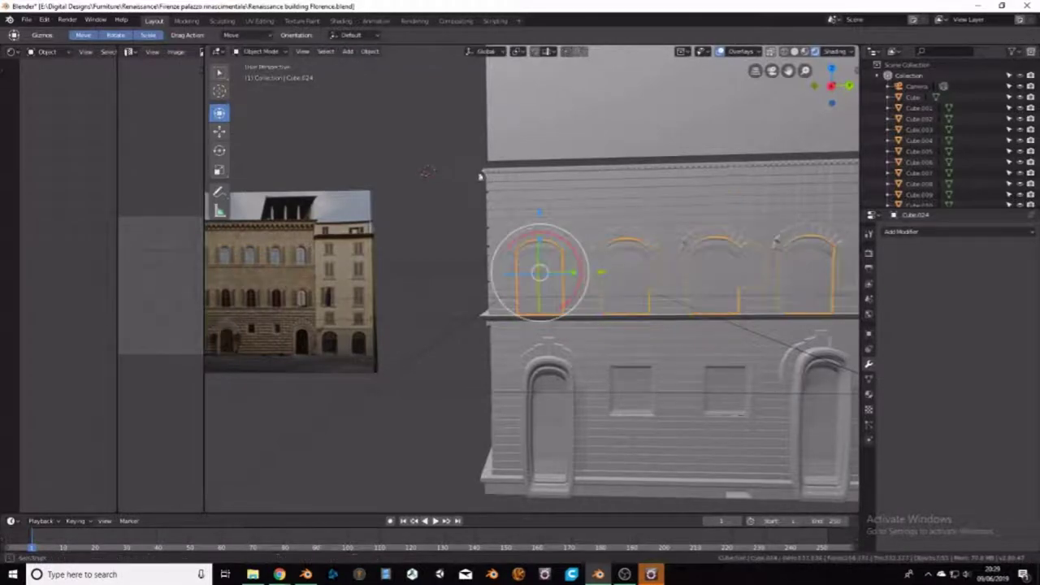
pyautogui.moveTo(478, 176); pyautogui.dragTo(453, 174, button='middle')
pyautogui.scroll(3, 455, 178)
pyautogui.scroll(2, 488, 190)
pyautogui.press('KP_1')
pyautogui.moveTo(424, 210)
pyautogui.mouseDown(button='middle')
pyautogui.moveTo(675, 220)
pyautogui.moveTo(428, 210)
pyautogui.moveTo(446, 200)
pyautogui.mouseUp(button='middle')
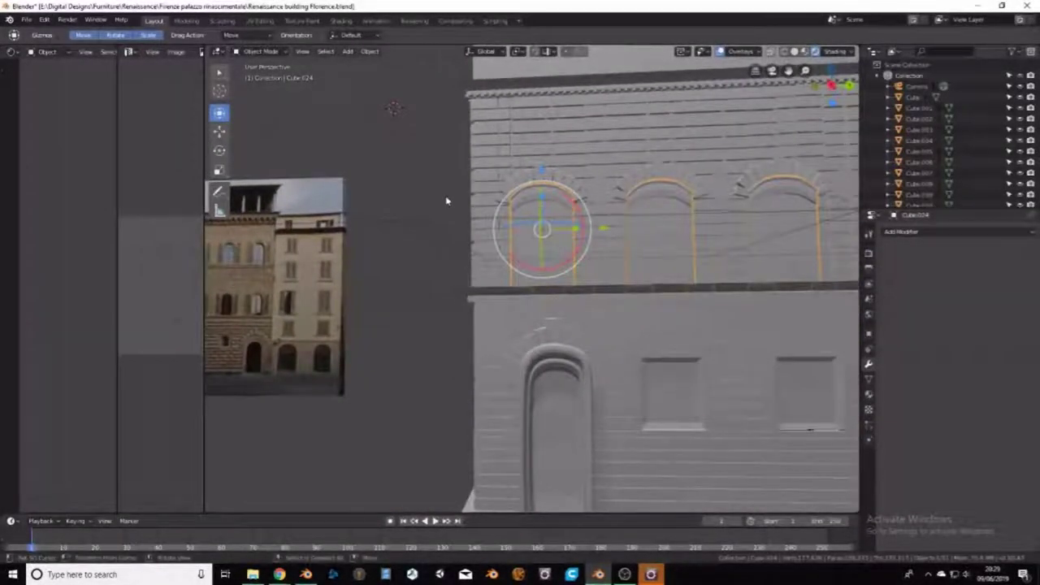
pyautogui.moveTo(451, 199); pyautogui.dragTo(436, 223, button='middle')
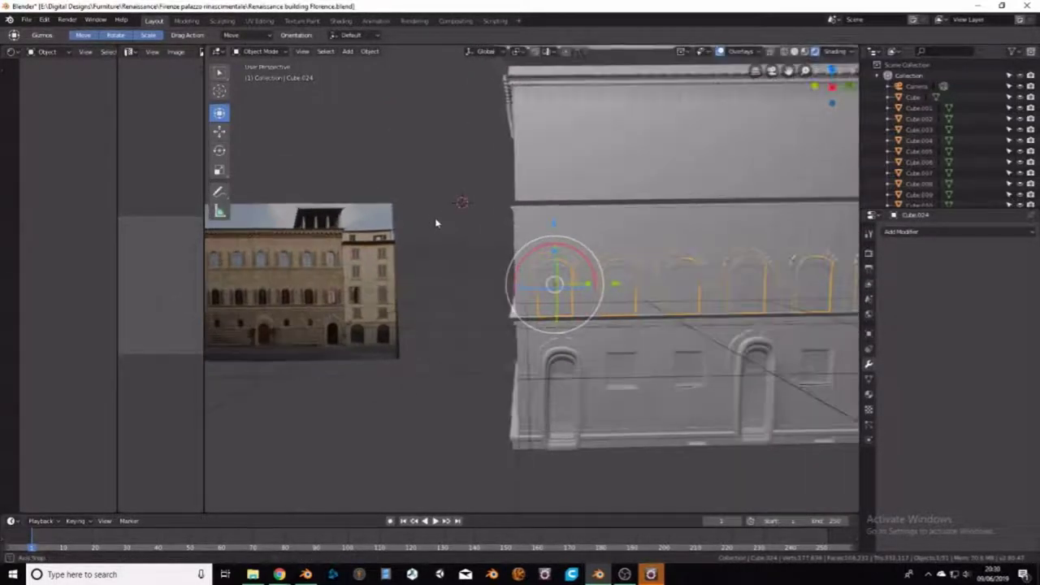
pyautogui.scroll(5, 436, 223)
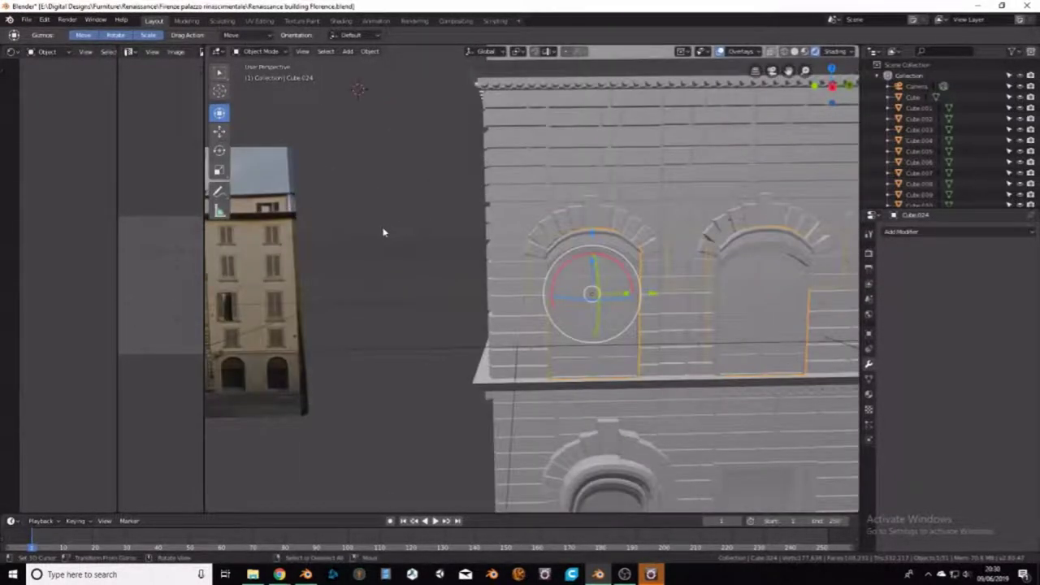
pyautogui.moveTo(404, 236); pyautogui.dragTo(520, 252, button='middle')
pyautogui.scroll(2, 674, 279)
pyautogui.scroll(2, 631, 280)
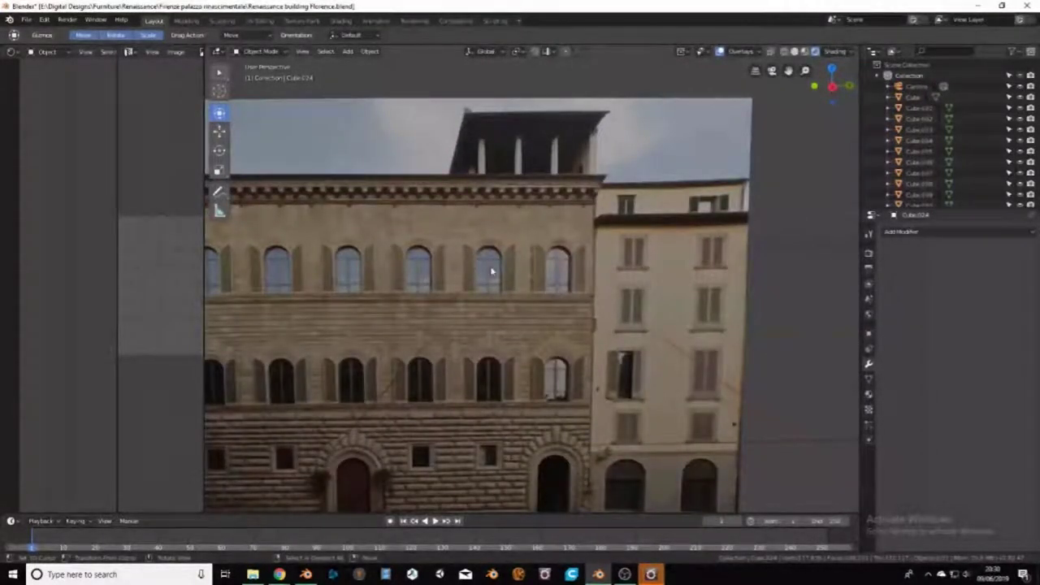
pyautogui.moveTo(720, 268)
pyautogui.keyDown('shift'); pyautogui.mouseDown(button='middle')
pyautogui.moveTo(518, 283)
pyautogui.moveTo(457, 272)
pyautogui.moveTo(396, 297)
pyautogui.mouseUp(button='middle'); pyautogui.keyUp('shift')
pyautogui.moveTo(630, 292)
pyautogui.mouseDown(button='middle')
pyautogui.moveTo(562, 281)
pyautogui.moveTo(407, 292)
pyautogui.mouseUp(button='middle')
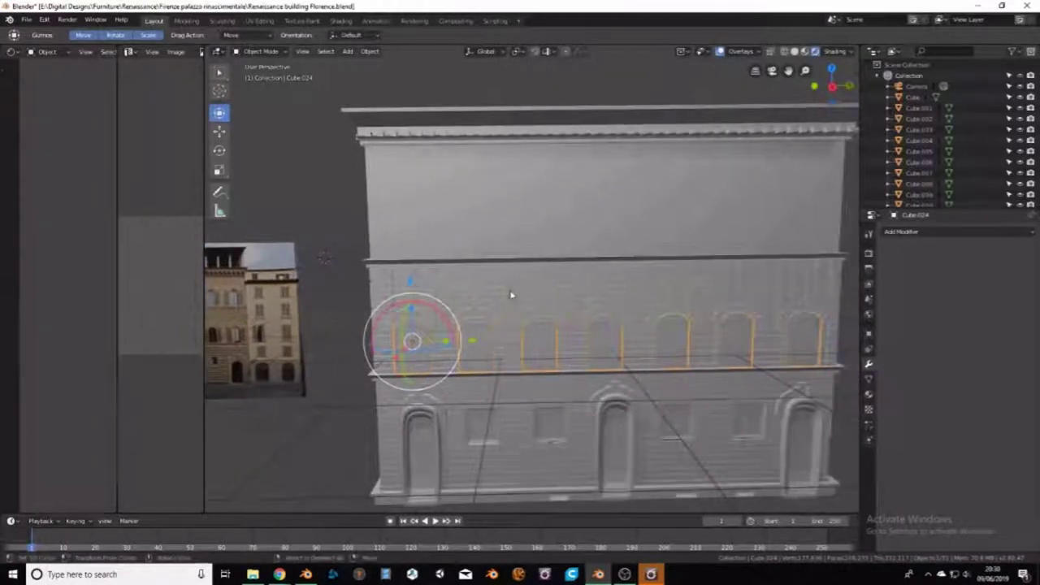
# Step: Duplicate the arch-window row in place and raise the copy along Z to the top floor
pyautogui.hotkey('shift', 'd')
pyautogui.rightClick(520, 276)
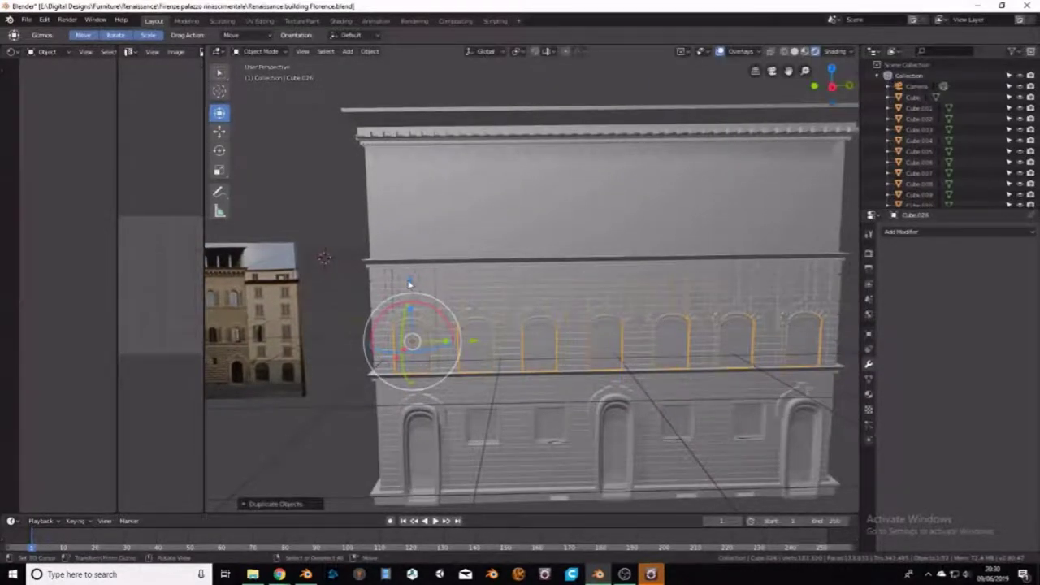
pyautogui.press('g')
pyautogui.press('z')
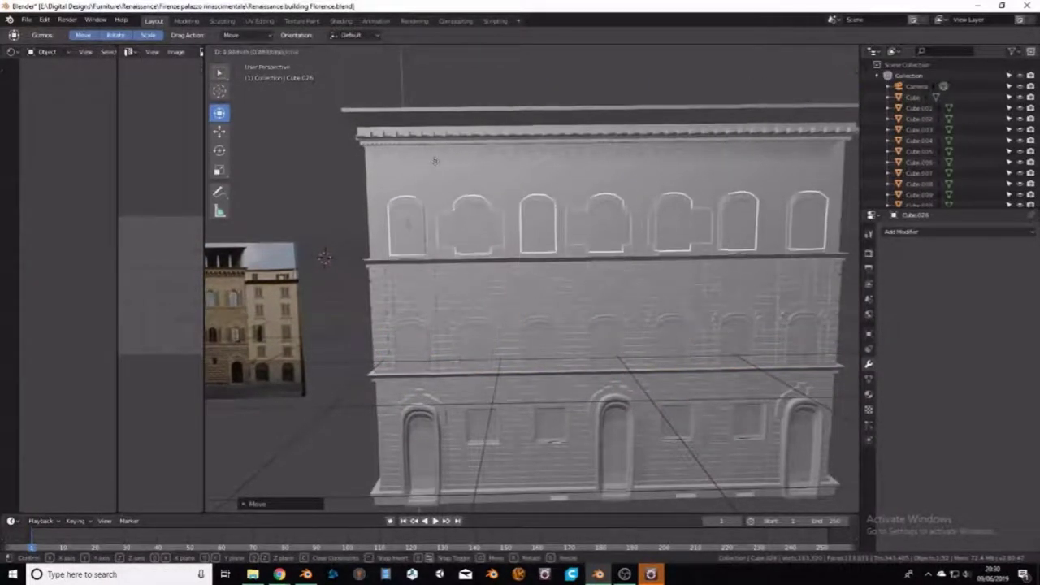
pyautogui.click(437, 171)
pyautogui.moveTo(437, 171)
pyautogui.mouseDown(button='middle')
pyautogui.moveTo(603, 285)
pyautogui.moveTo(558, 279)
pyautogui.moveTo(615, 272)
pyautogui.moveTo(568, 235)
pyautogui.mouseUp(button='middle')
pyautogui.click(565, 218)
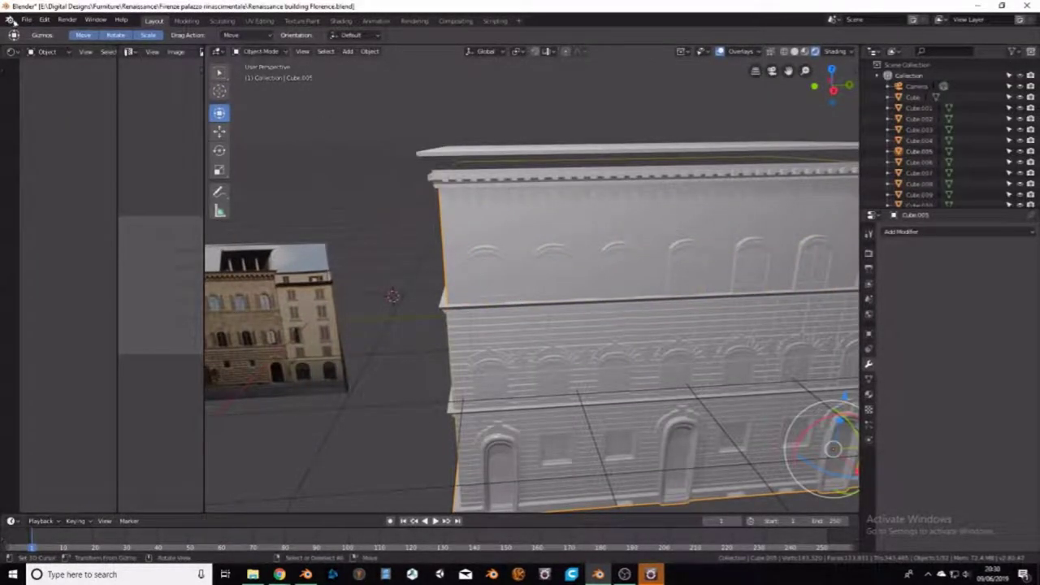
# Step: Save the palazzo .blend file
pyautogui.click(26, 19)
pyautogui.click(69, 105)
pyautogui.moveTo(520, 227)
pyautogui.mouseDown(button='middle')
pyautogui.moveTo(595, 202)
pyautogui.moveTo(859, 333)
pyautogui.mouseUp(button='middle')
pyautogui.scroll(3, 544, 221)
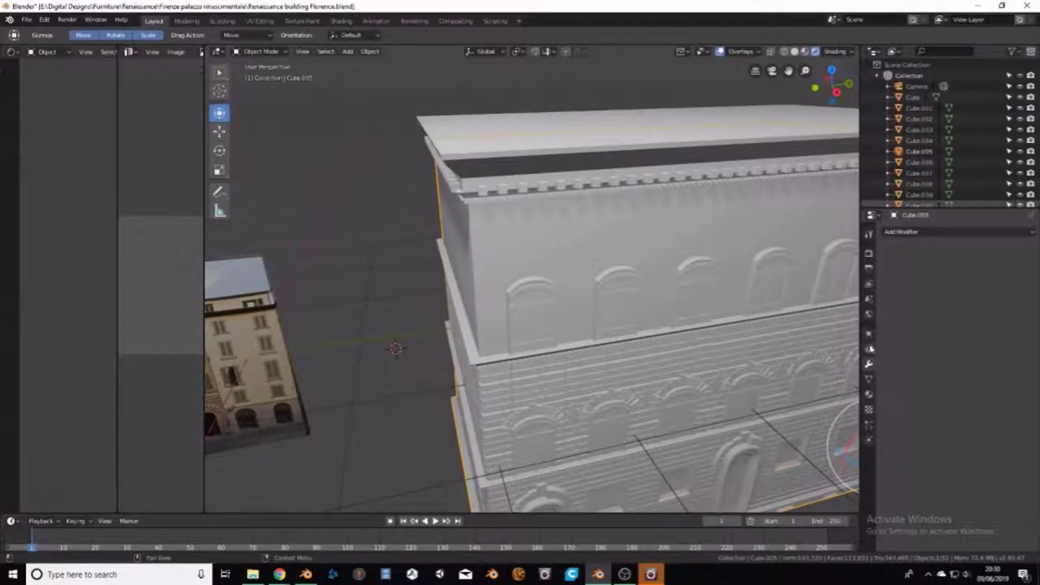
# Step: Add a Union Boolean modifier to the wall targeting the top-floor arch row Cube.026
pyautogui.click(915, 232)
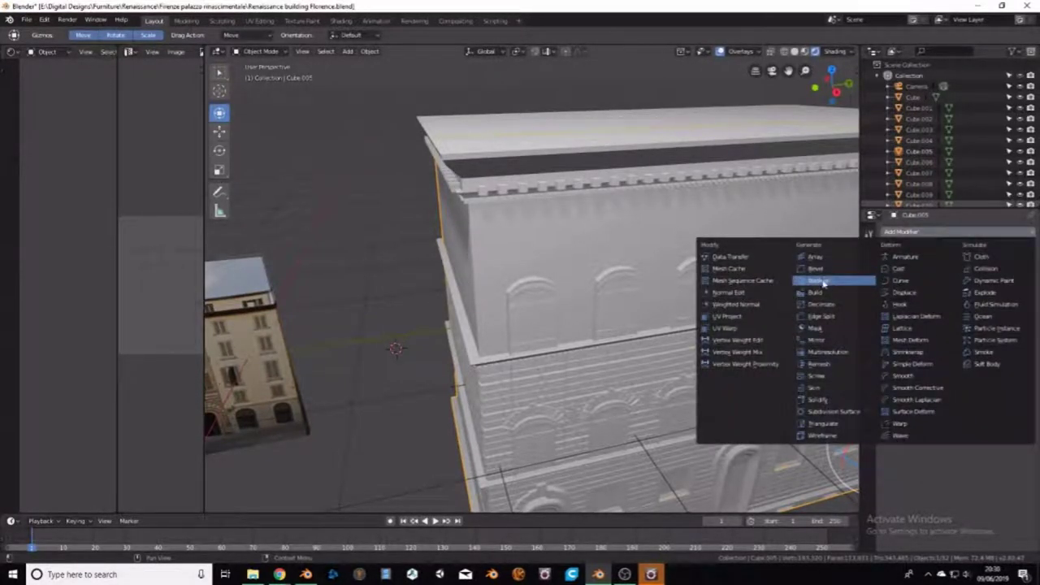
pyautogui.click(823, 282)
pyautogui.click(915, 292)
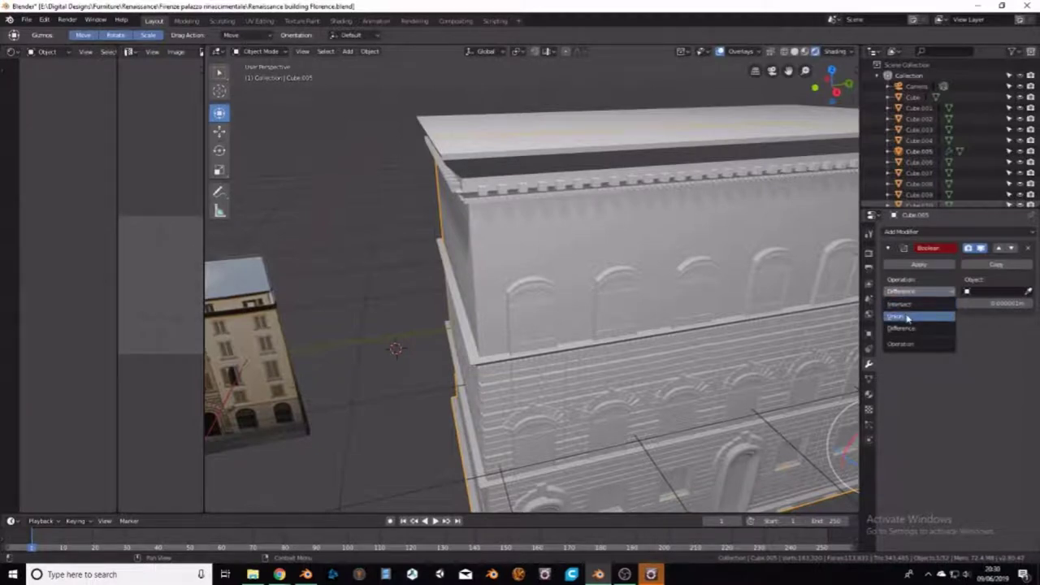
pyautogui.click(907, 316)
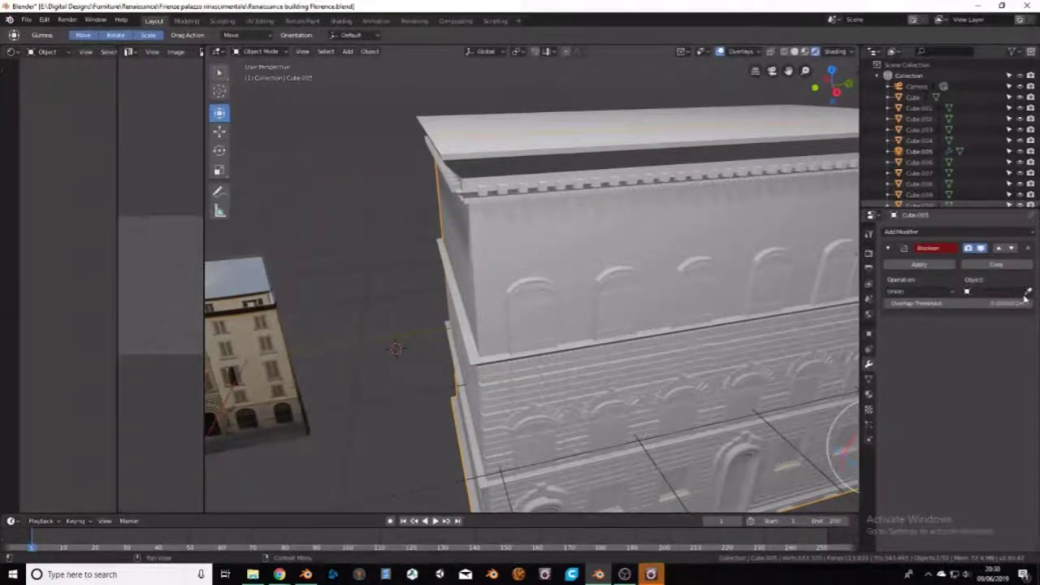
pyautogui.click(537, 292)
pyautogui.moveTo(537, 292)
pyautogui.mouseDown(button='middle')
pyautogui.moveTo(593, 276)
pyautogui.moveTo(512, 283)
pyautogui.mouseUp(button='middle')
pyautogui.scroll(-3, 593, 277)
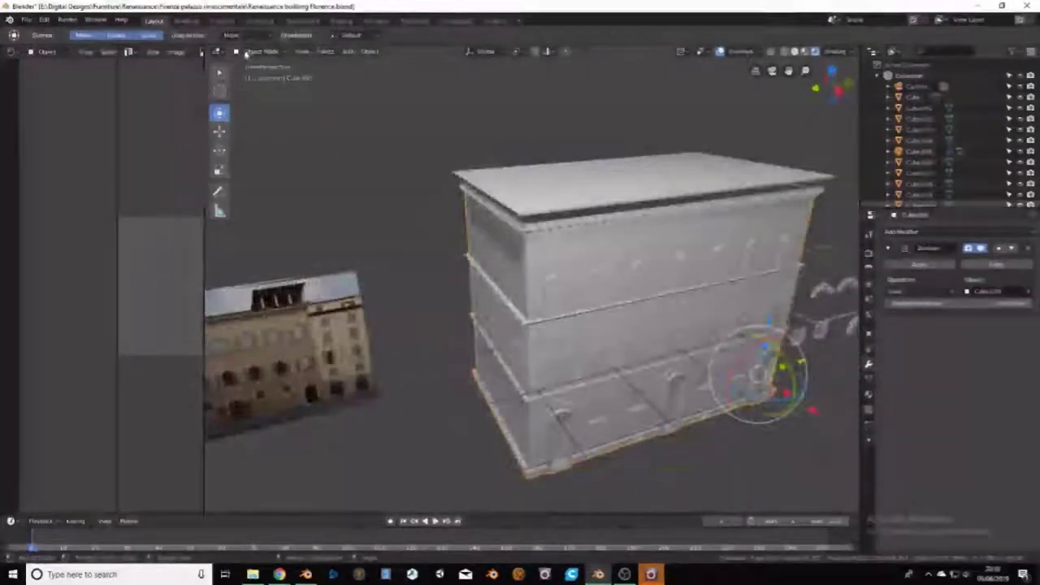
# Step: Toggle Edit Mode and back, apply the Boolean union, then select the arch-window row
pyautogui.click(246, 52)
pyautogui.click(238, 75)
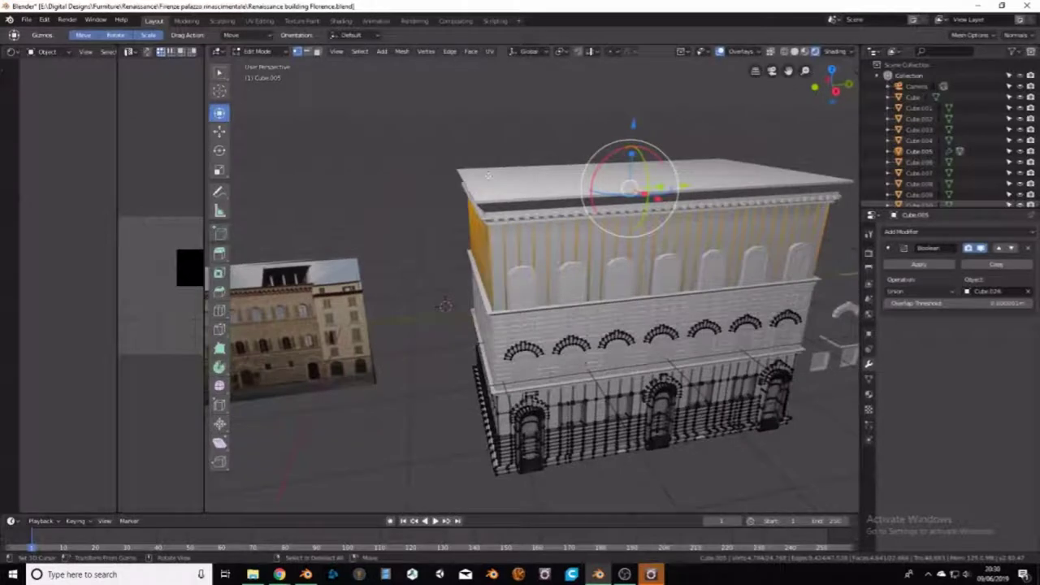
pyautogui.click(262, 52)
pyautogui.click(243, 65)
pyautogui.scroll(5, 597, 239)
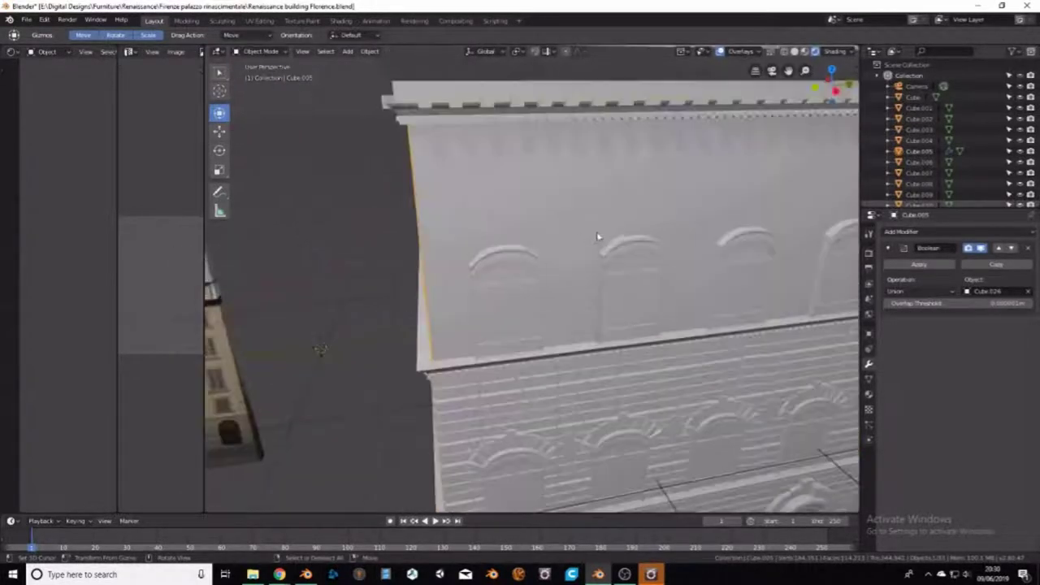
pyautogui.scroll(-2, 594, 234)
pyautogui.click(918, 265)
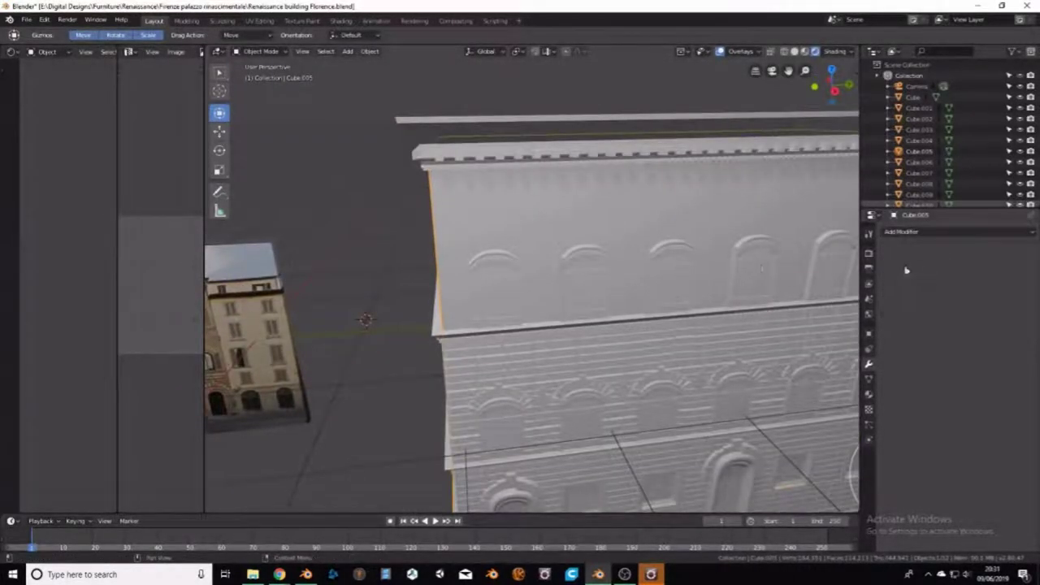
pyautogui.click(598, 263)
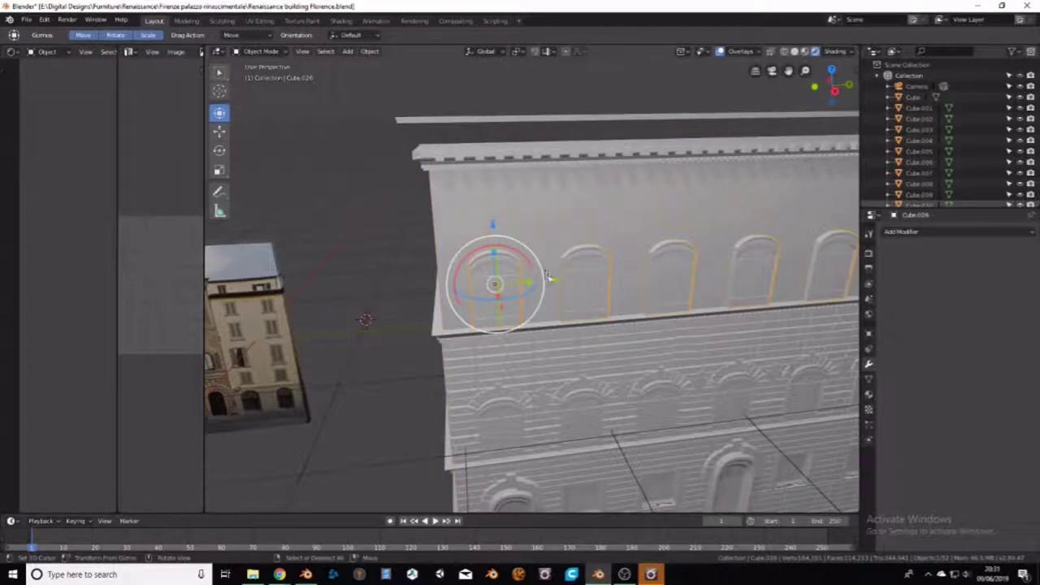
# Step: Slide the arch row along Y, return to Object Mode, and remove the union Boolean
pyautogui.press('g')
pyautogui.press('y')
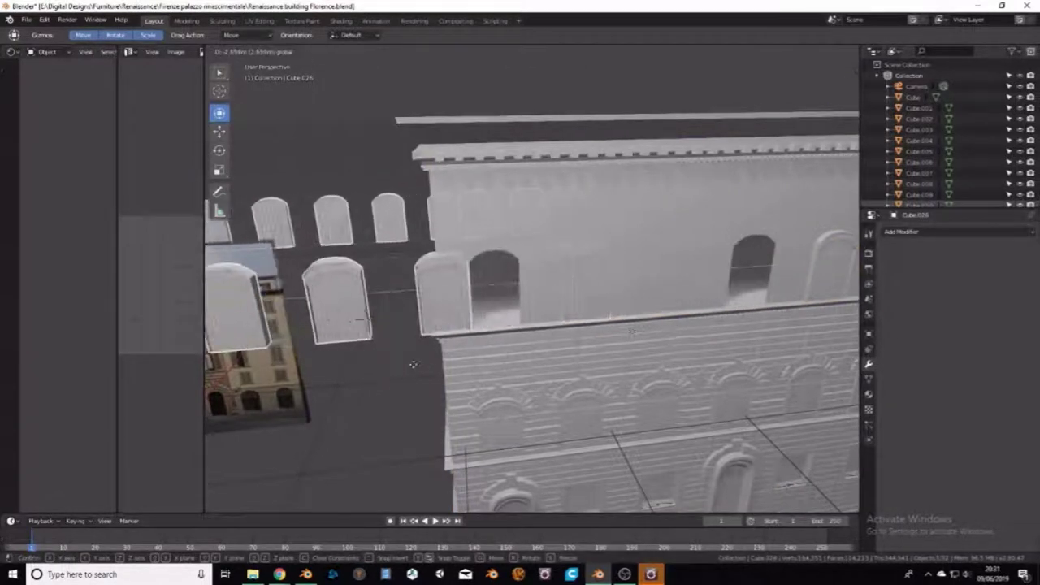
pyautogui.click(616, 298)
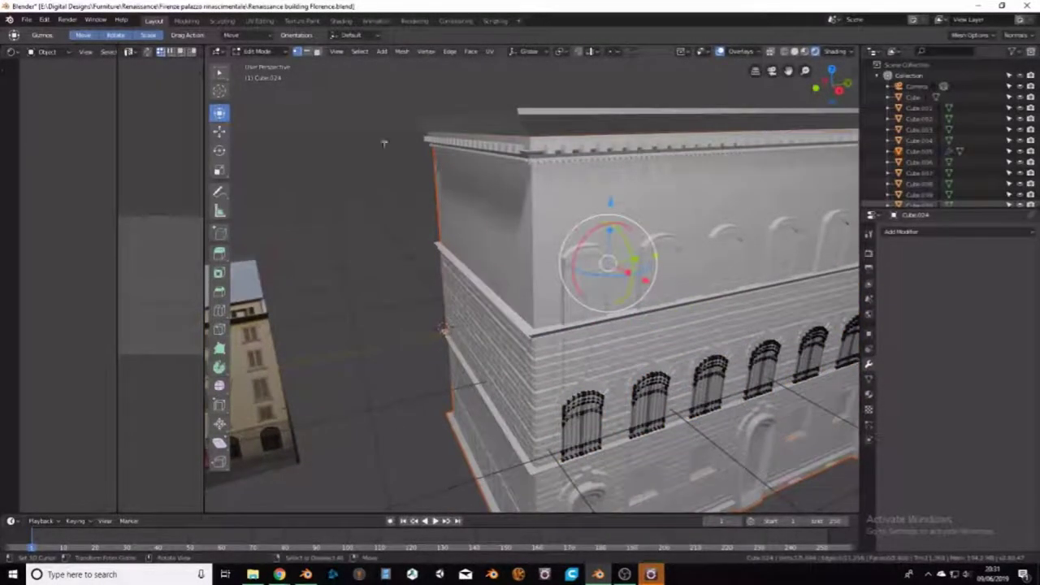
pyautogui.click(258, 52)
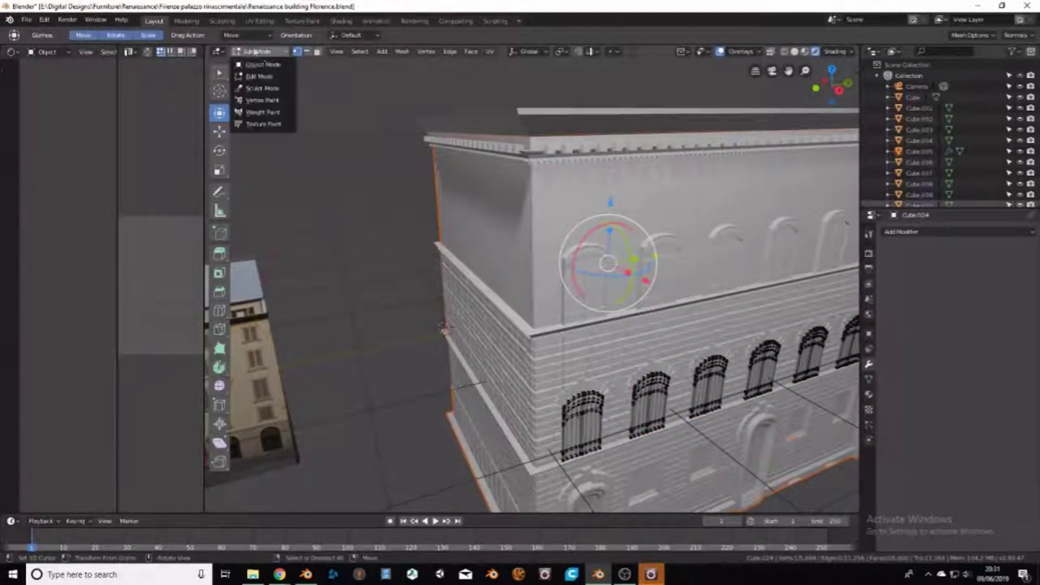
pyautogui.click(263, 65)
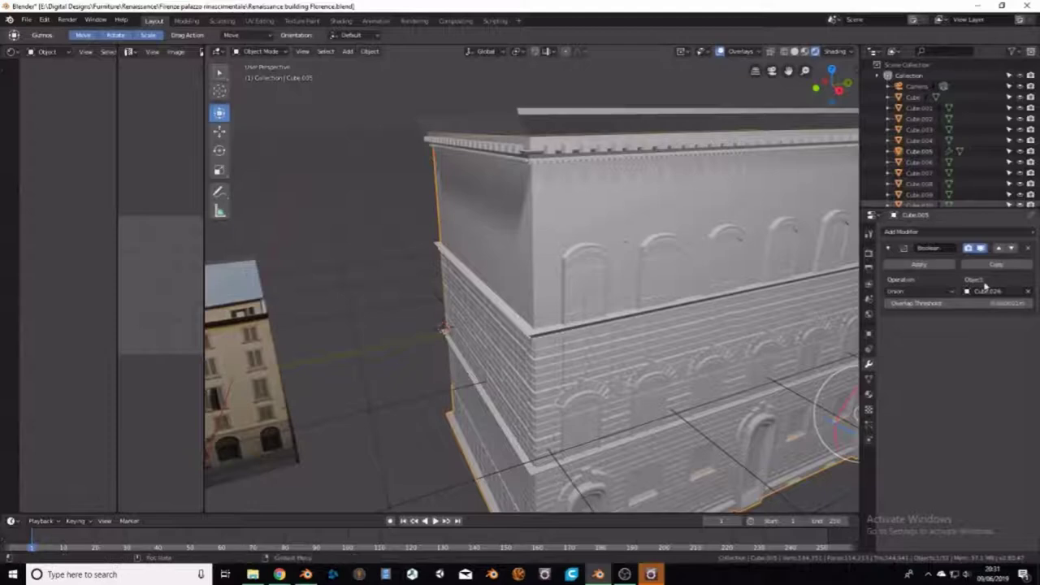
pyautogui.click(1027, 249)
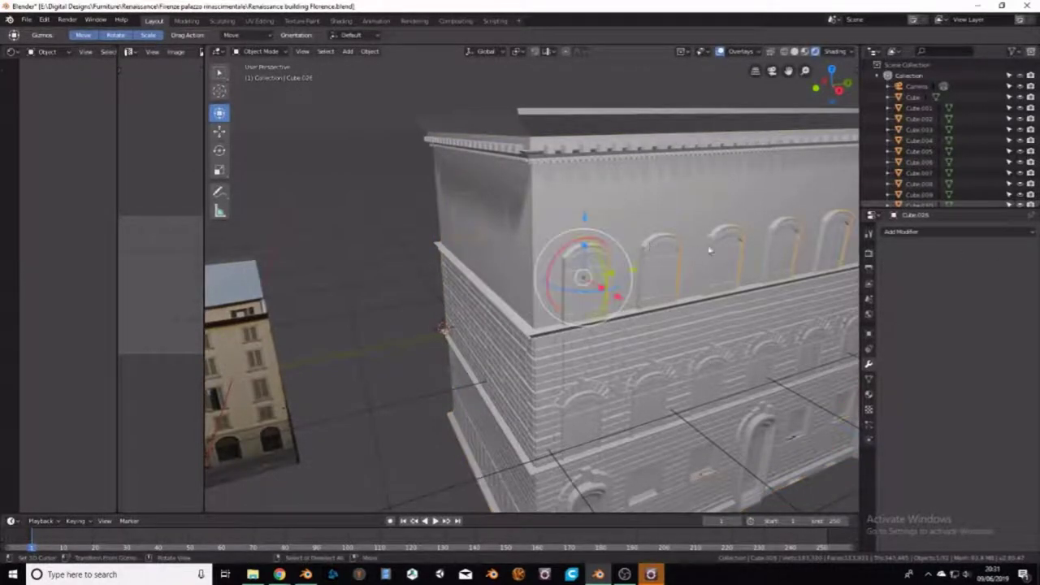
pyautogui.scroll(-5, 695, 249)
# Step: Reposition the arch row in front view to line up with the upper storey, then select the wall
pyautogui.press('g')
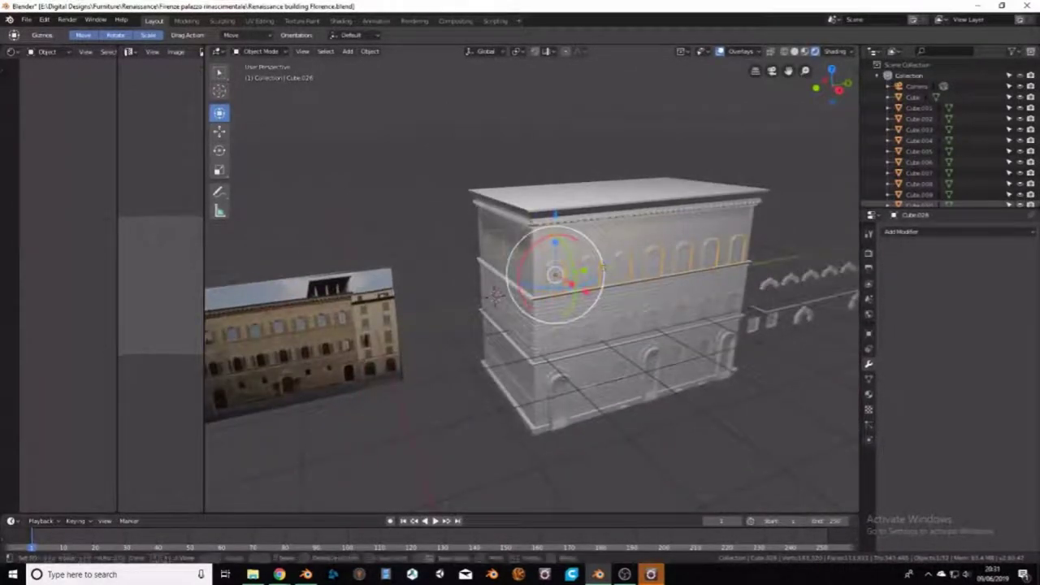
pyautogui.click(607, 279)
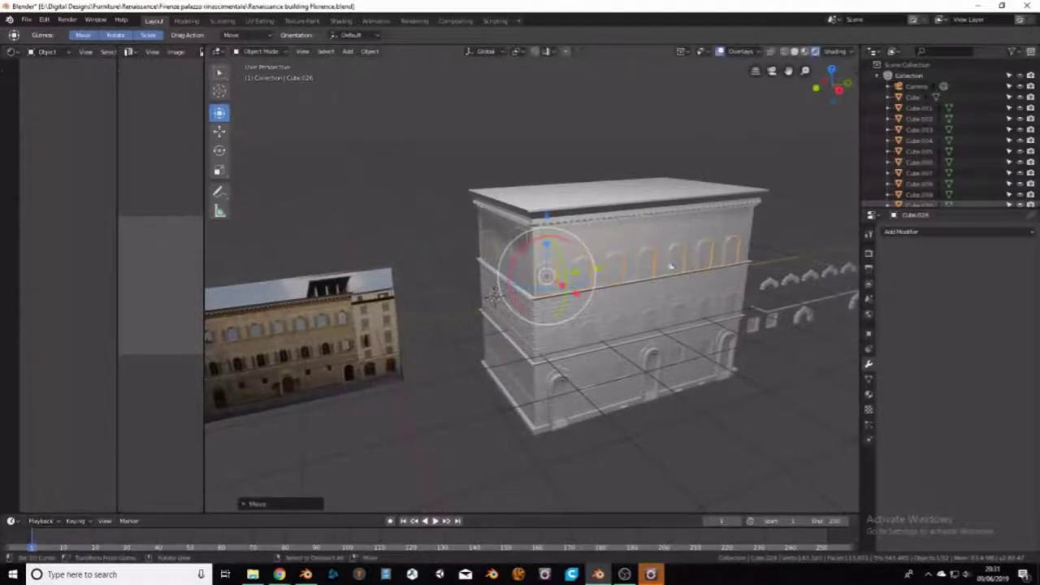
pyautogui.press('KP_1')
pyautogui.scroll(2, 574, 244)
pyautogui.scroll(2, 528, 237)
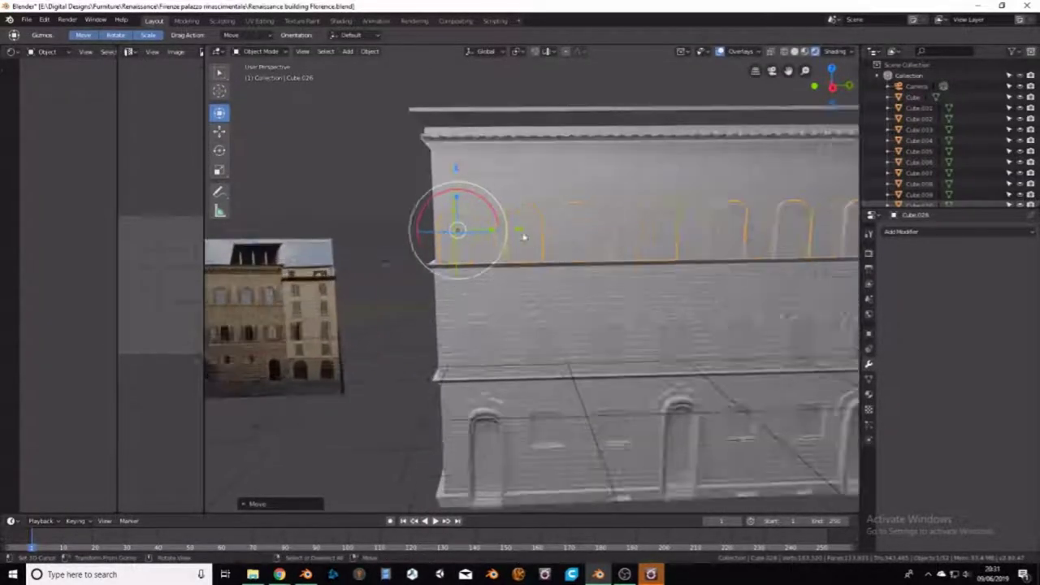
pyautogui.press('g')
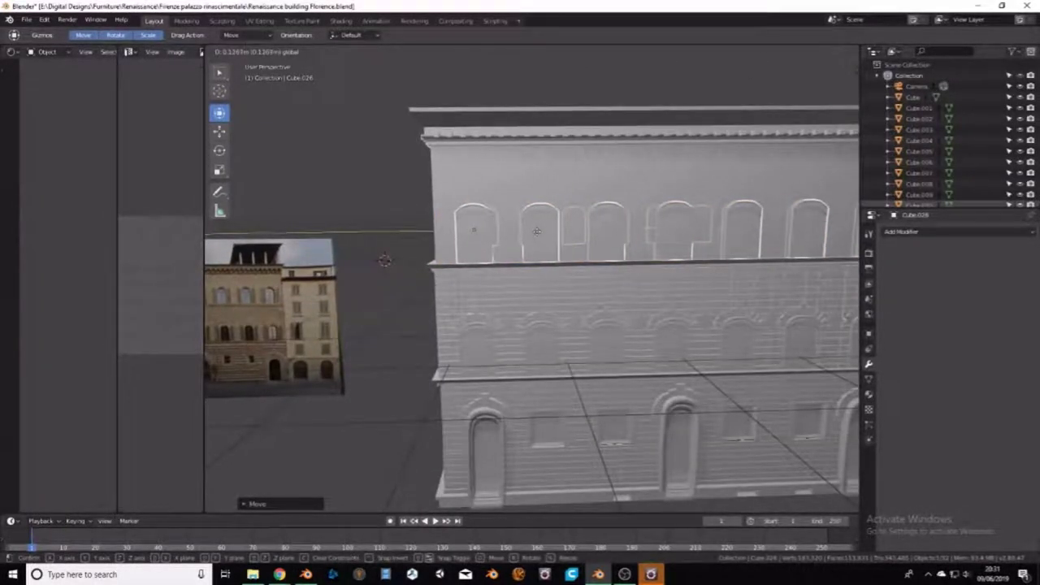
pyautogui.click(536, 232)
pyautogui.moveTo(536, 231)
pyautogui.mouseDown(button='middle')
pyautogui.moveTo(686, 260)
pyautogui.moveTo(696, 236)
pyautogui.mouseUp(button='middle')
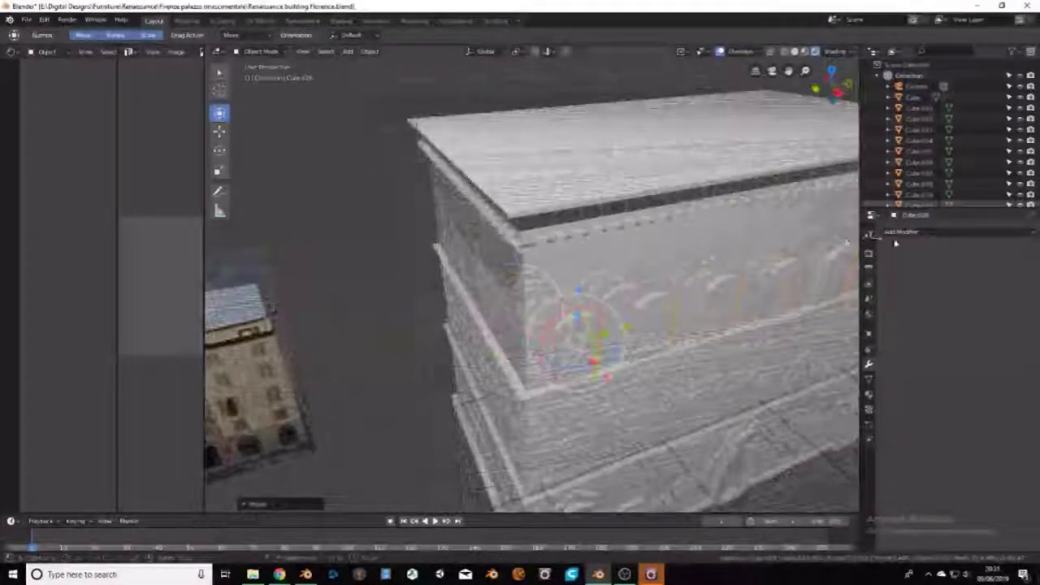
pyautogui.click(696, 236)
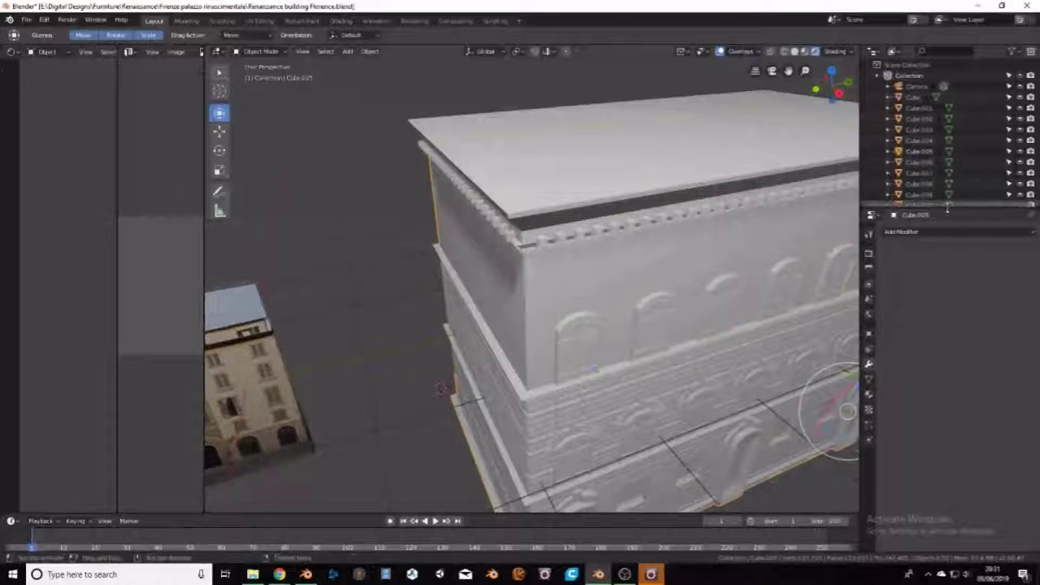
# Step: Apply a Difference Boolean on wall Cube.005 with Cube.026 as cutter, then select the arch row
pyautogui.click(940, 232)
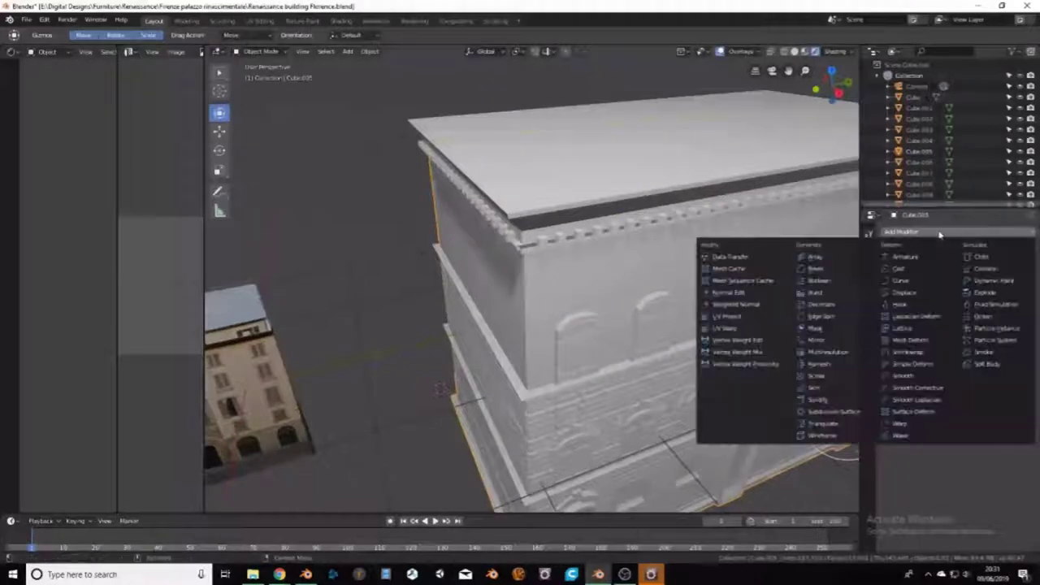
pyautogui.click(816, 281)
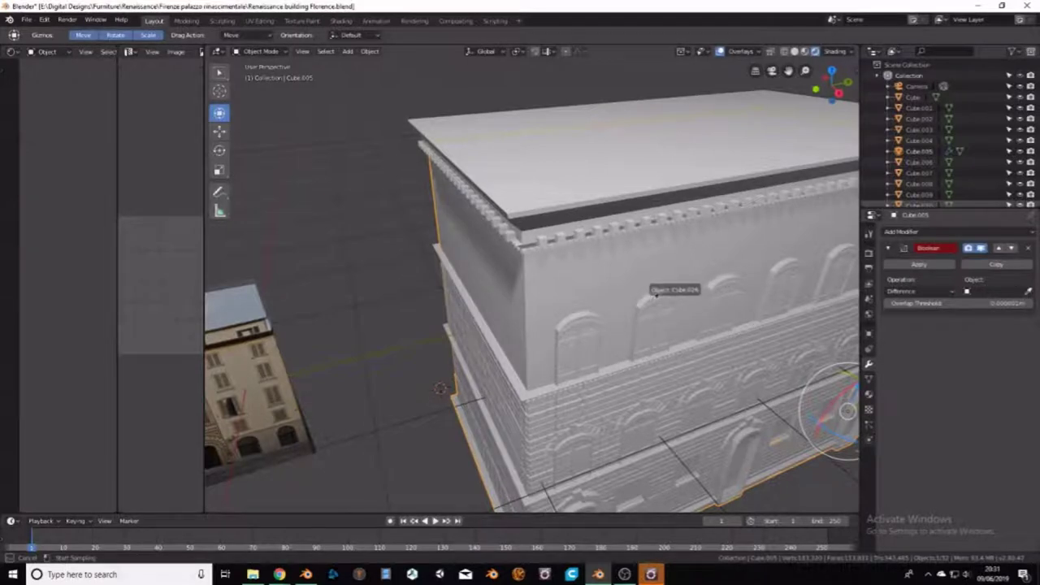
pyautogui.click(656, 304)
pyautogui.moveTo(720, 285); pyautogui.dragTo(691, 274, button='middle')
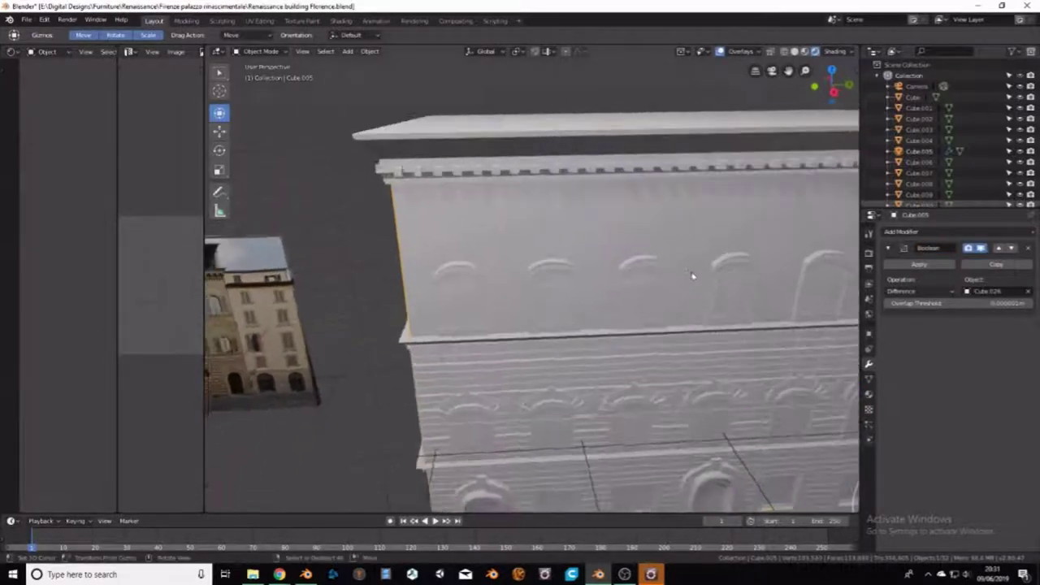
pyautogui.click(916, 266)
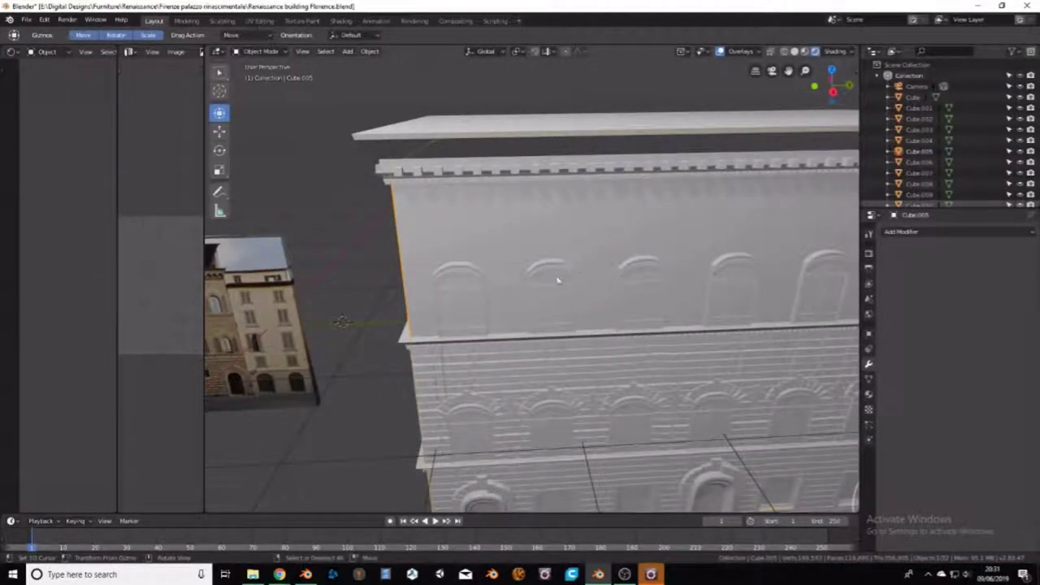
pyautogui.scroll(-4, 557, 280)
pyautogui.moveTo(557, 280); pyautogui.dragTo(536, 268, button='middle')
pyautogui.click(587, 258)
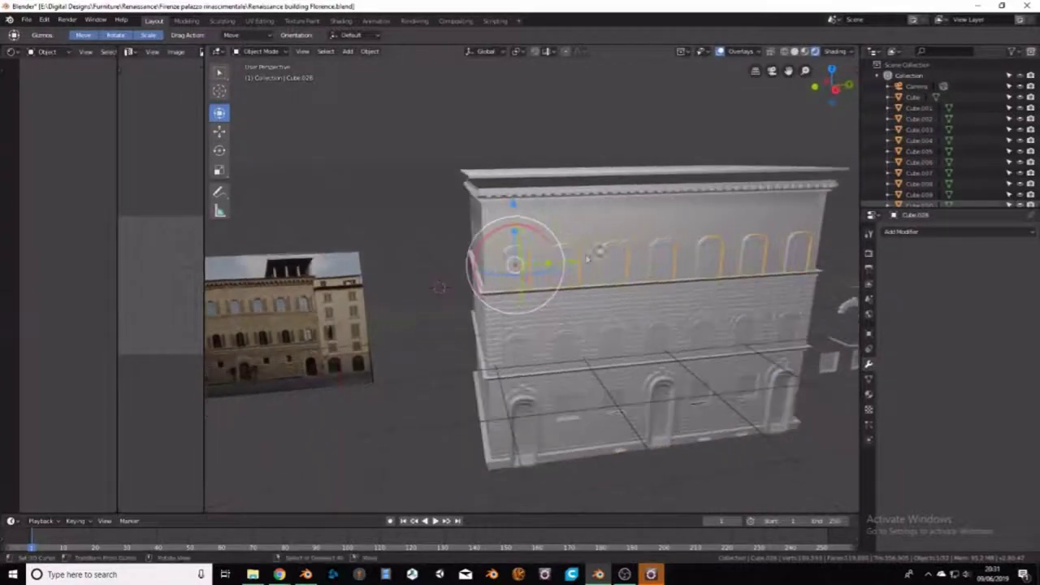
# Step: Move the arch-window row along X and switch to Edit Mode
pyautogui.press('g')
pyautogui.press('x')
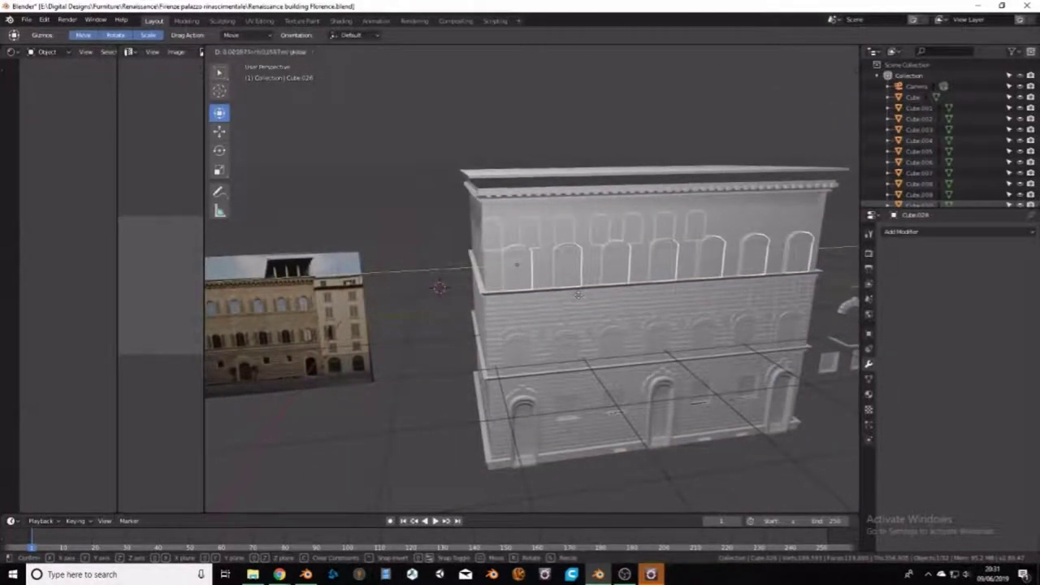
pyautogui.click(577, 294)
pyautogui.scroll(3, 580, 297)
pyautogui.moveTo(603, 284); pyautogui.dragTo(623, 229, button='middle')
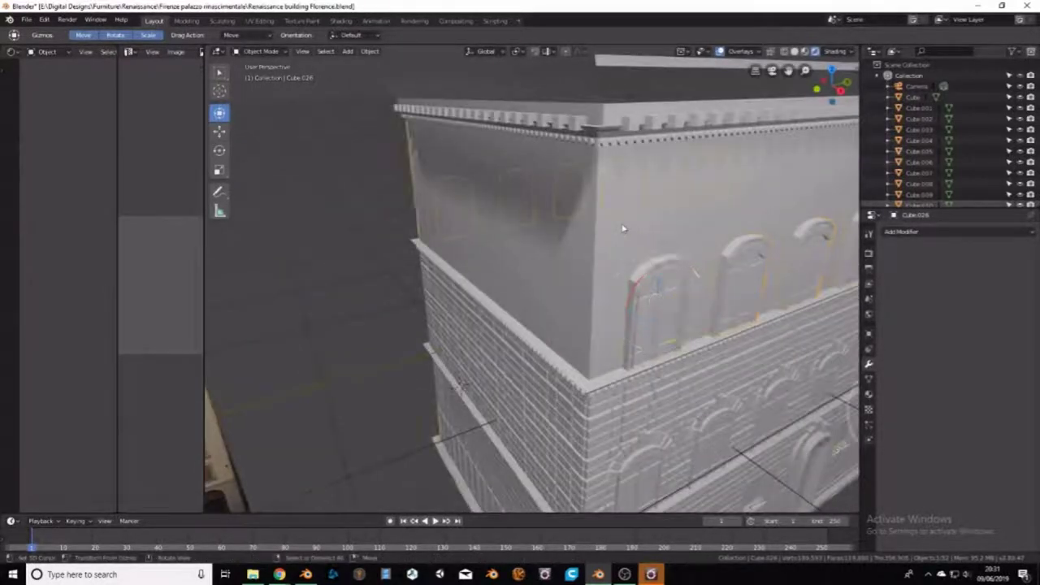
pyautogui.click(250, 52)
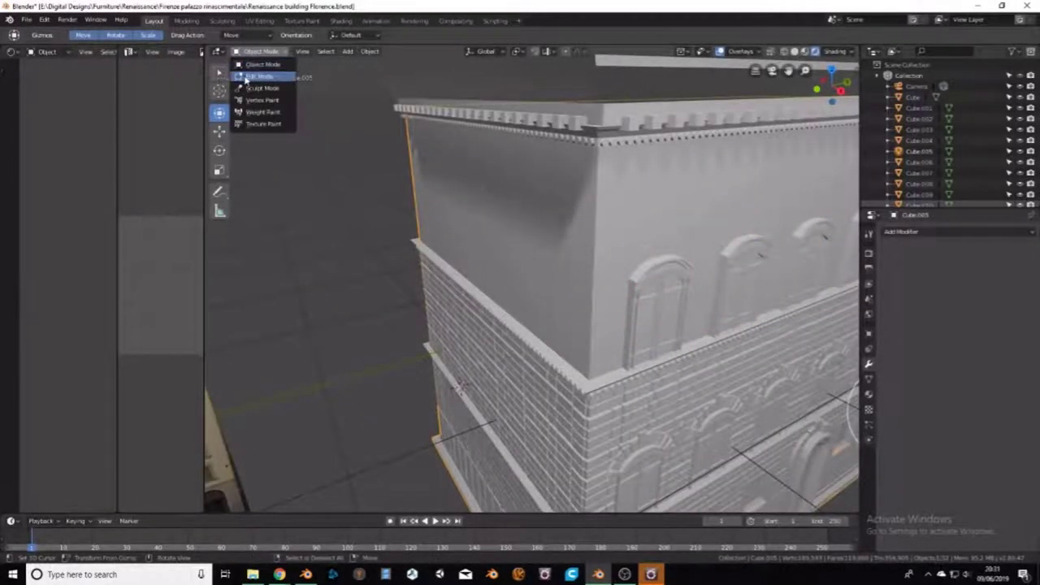
pyautogui.click(258, 76)
# Step: Reload 'Renaissance building Florence.blend' from Open Recent and orbit to the building's corner
pyautogui.click(259, 55)
pyautogui.click(27, 18)
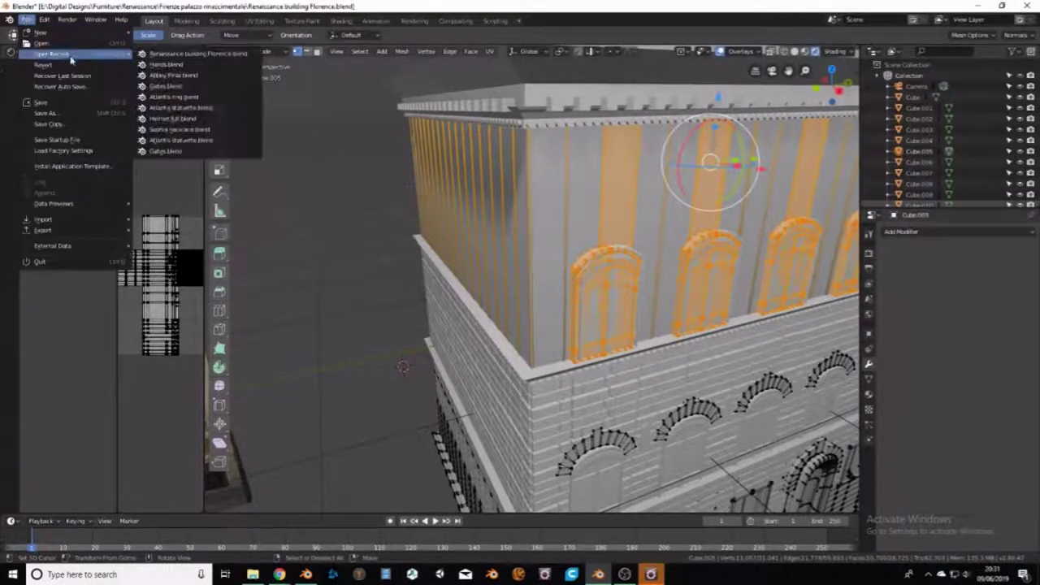
pyautogui.click(167, 53)
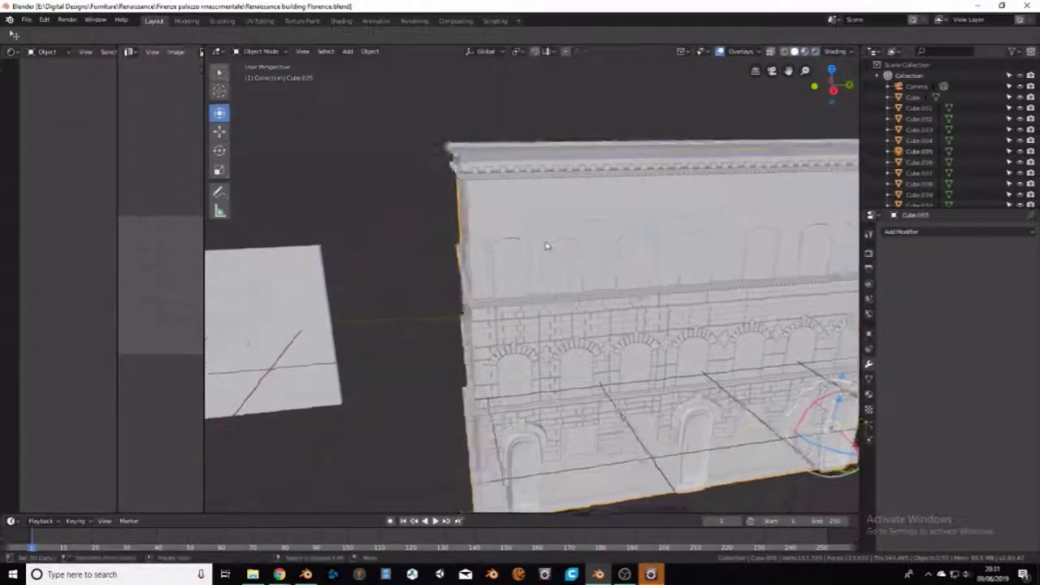
pyautogui.scroll(3, 503, 244)
pyautogui.moveTo(524, 260); pyautogui.dragTo(520, 258, button='middle')
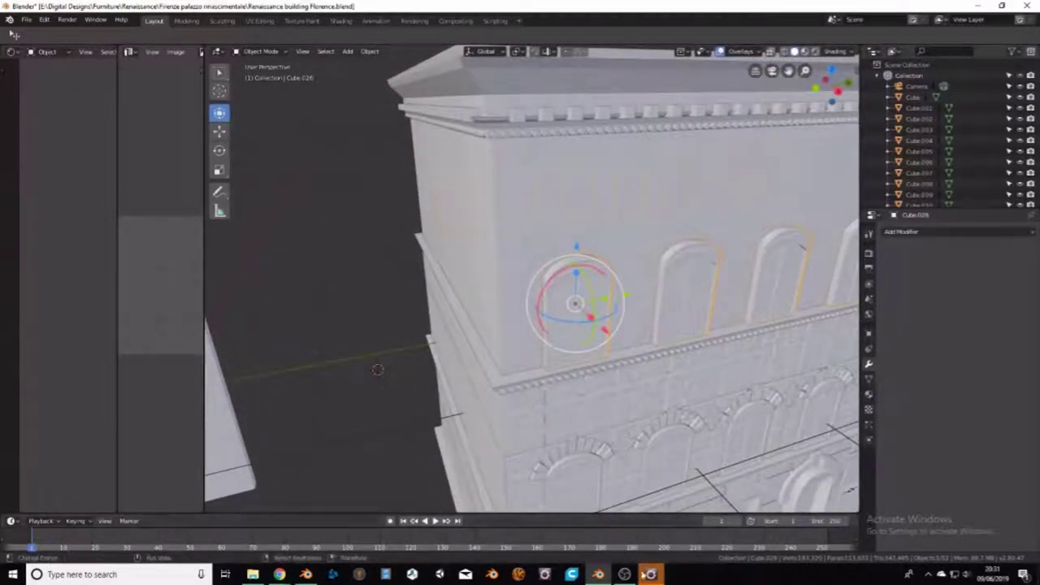
pyautogui.click(650, 575)
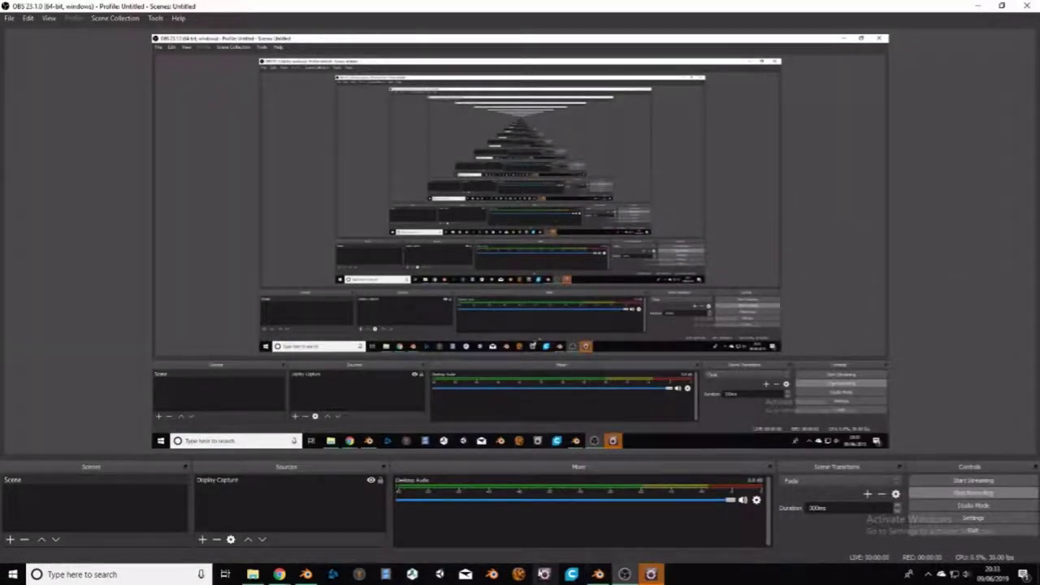
pyautogui.click(599, 574)
pyautogui.moveTo(520, 332)
pyautogui.mouseDown(button='middle')
pyautogui.moveTo(576, 329)
pyautogui.moveTo(608, 277)
pyautogui.mouseUp(button='middle')
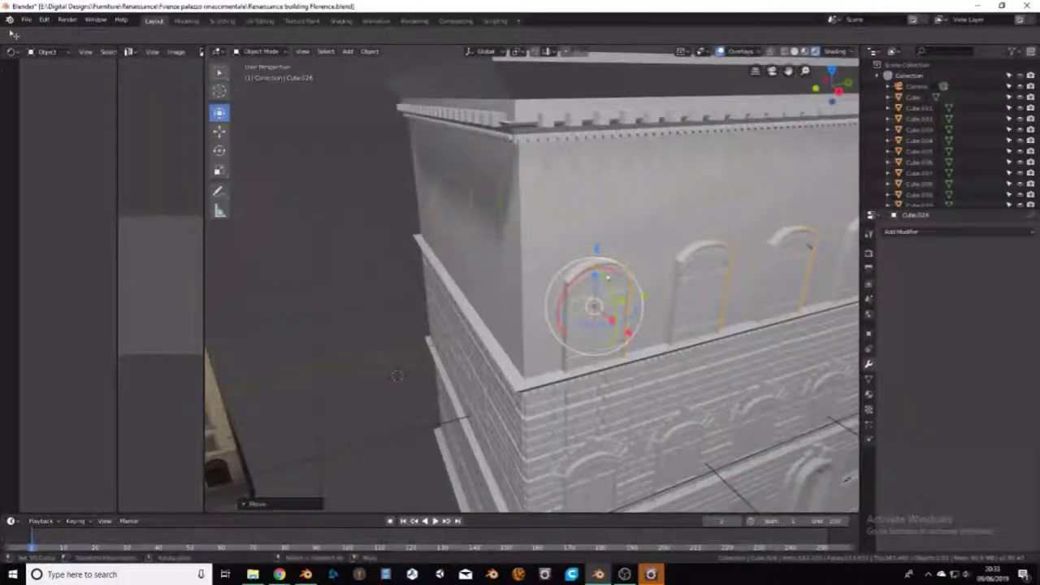
# Step: In Edit Mode, select three arched windows with L and nudge them along X
pyautogui.click(268, 52)
pyautogui.click(256, 76)
pyautogui.hotkey('alt', 'a')
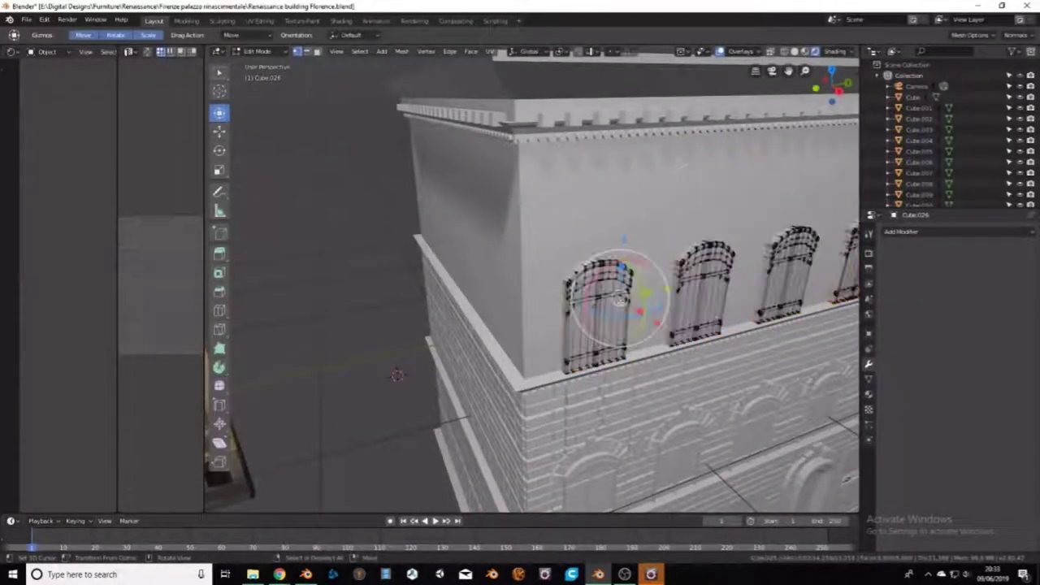
pyautogui.press('l')
pyautogui.press('l')
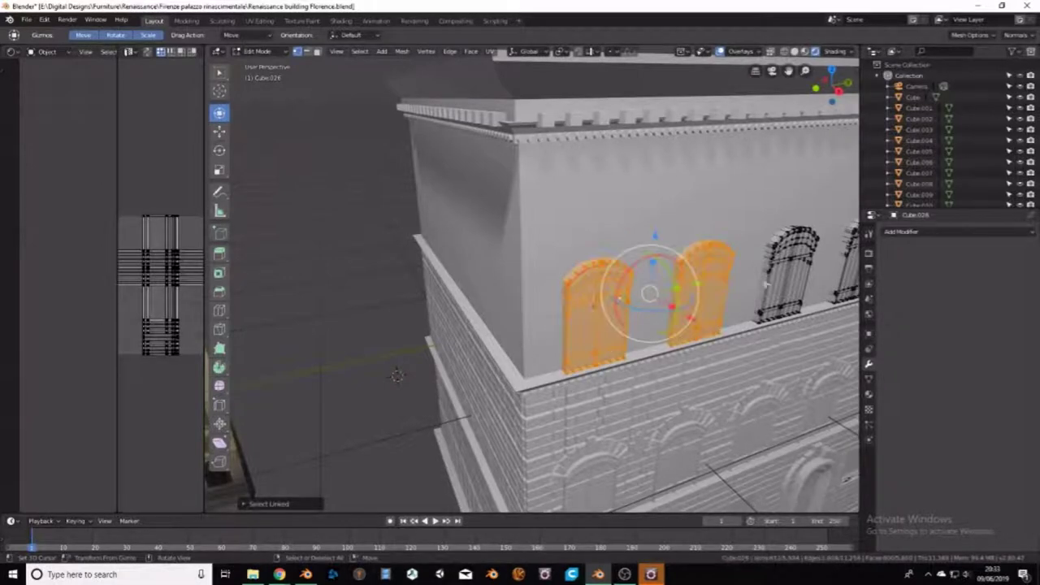
pyautogui.moveTo(568, 325); pyautogui.dragTo(520, 308, button='middle')
pyautogui.press('l')
pyautogui.press('l')
pyautogui.moveTo(325, 307)
pyautogui.mouseDown(button='middle')
pyautogui.moveTo(748, 324)
pyautogui.moveTo(374, 289)
pyautogui.mouseUp(button='middle')
pyautogui.press('l')
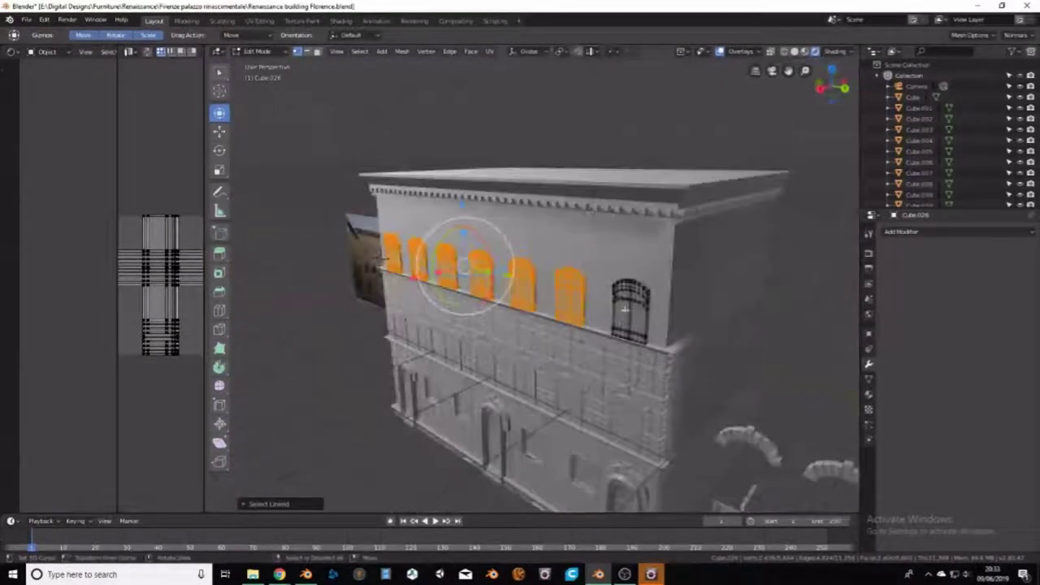
pyautogui.press('g')
pyautogui.press('x')
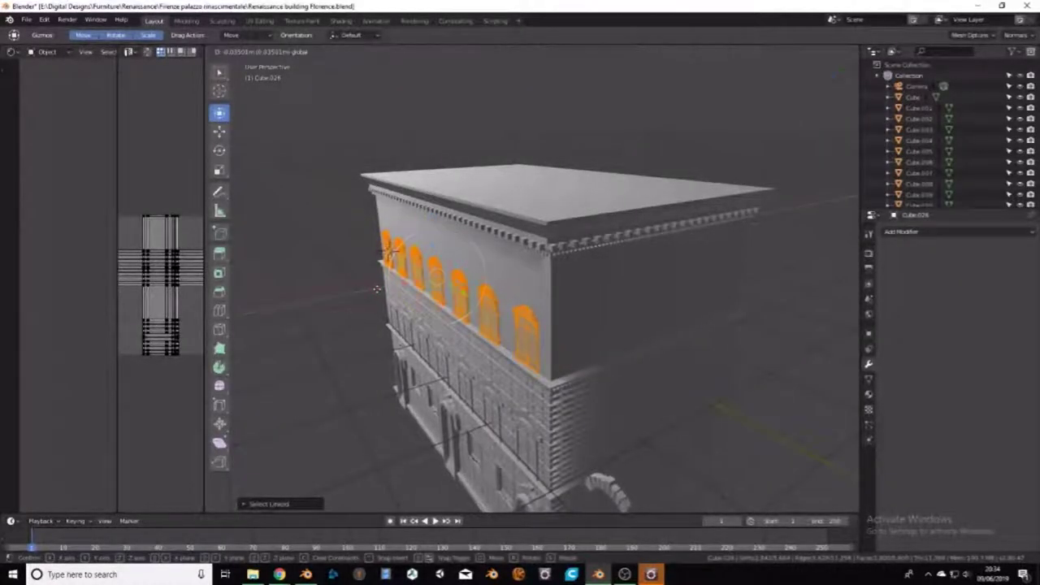
pyautogui.click(376, 290)
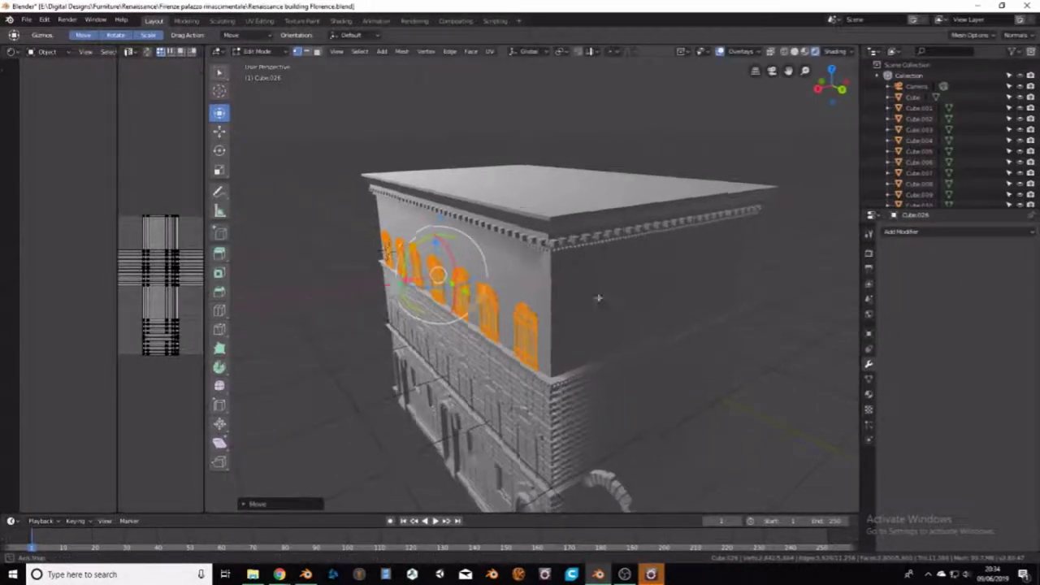
# Step: Select two more arched windows and shift them slightly along X, then view the facade beside the reference photo
pyautogui.moveTo(376, 290); pyautogui.dragTo(515, 300, button='middle')
pyautogui.press('l')
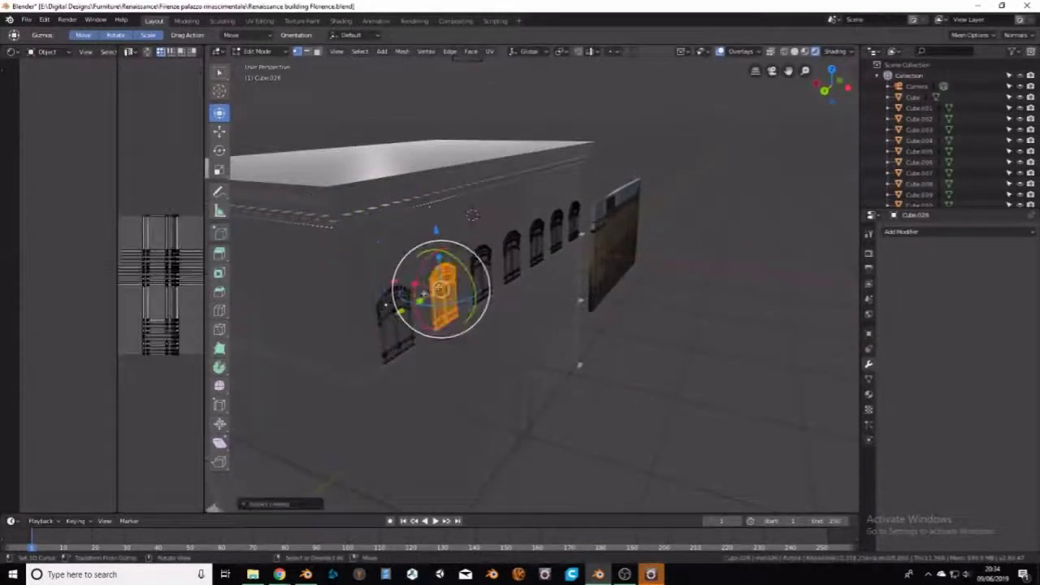
pyautogui.press('l')
pyautogui.press('l')
pyautogui.press('l')
pyautogui.press('l')
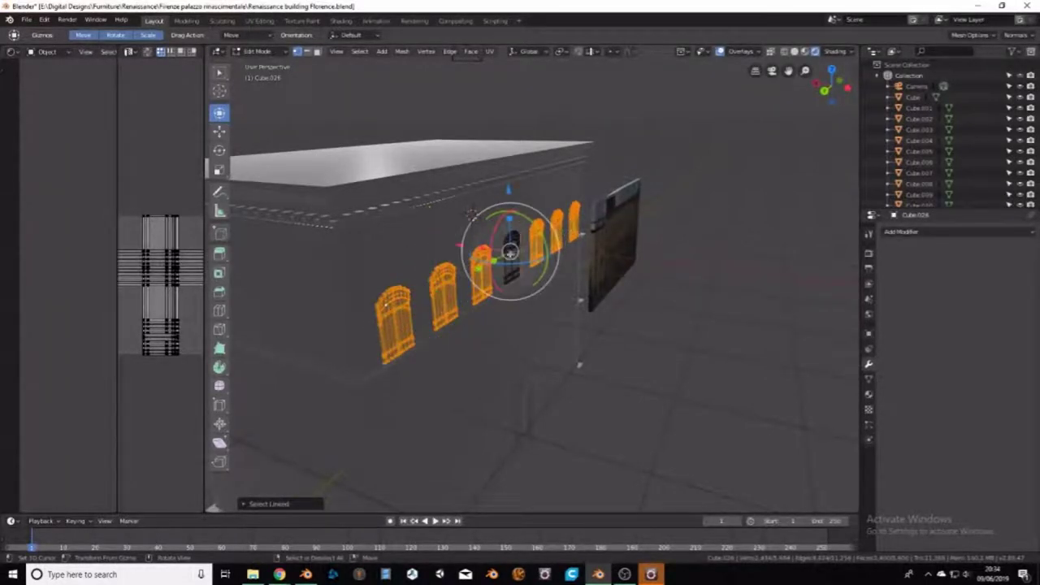
pyautogui.moveTo(532, 284); pyautogui.dragTo(454, 293, button='middle')
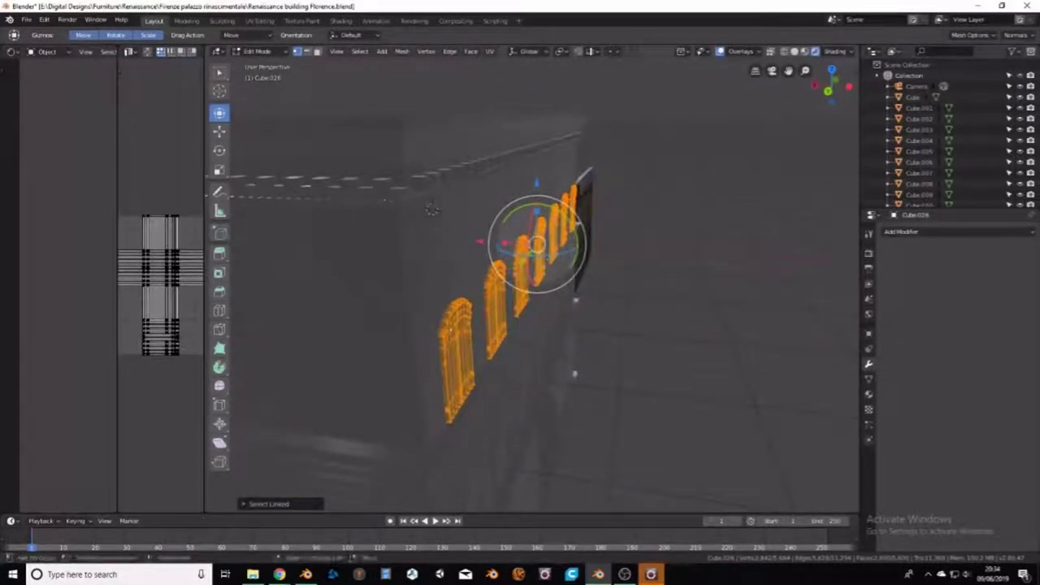
pyautogui.press('g')
pyautogui.press('x')
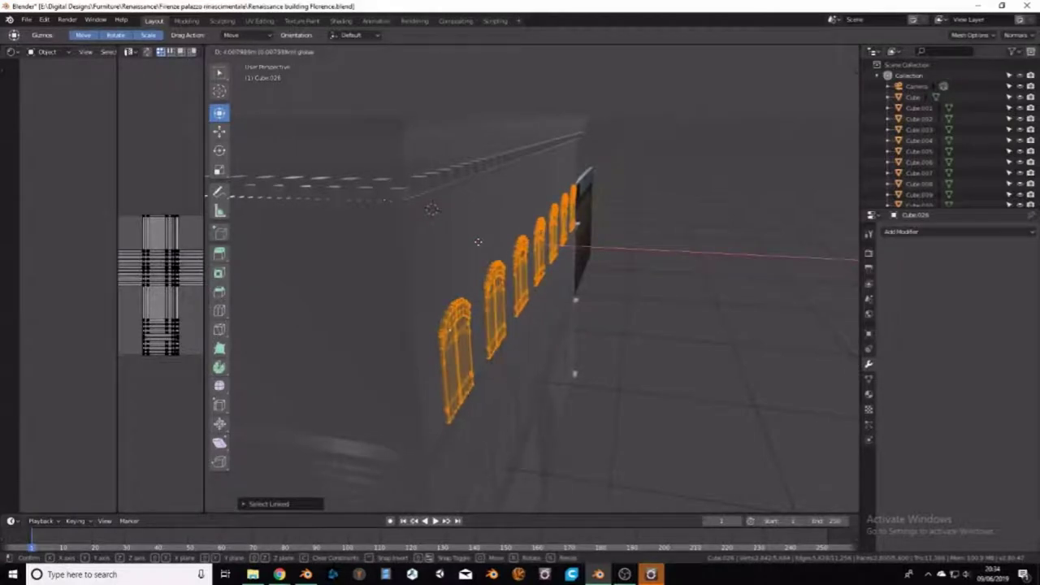
pyautogui.click(480, 241)
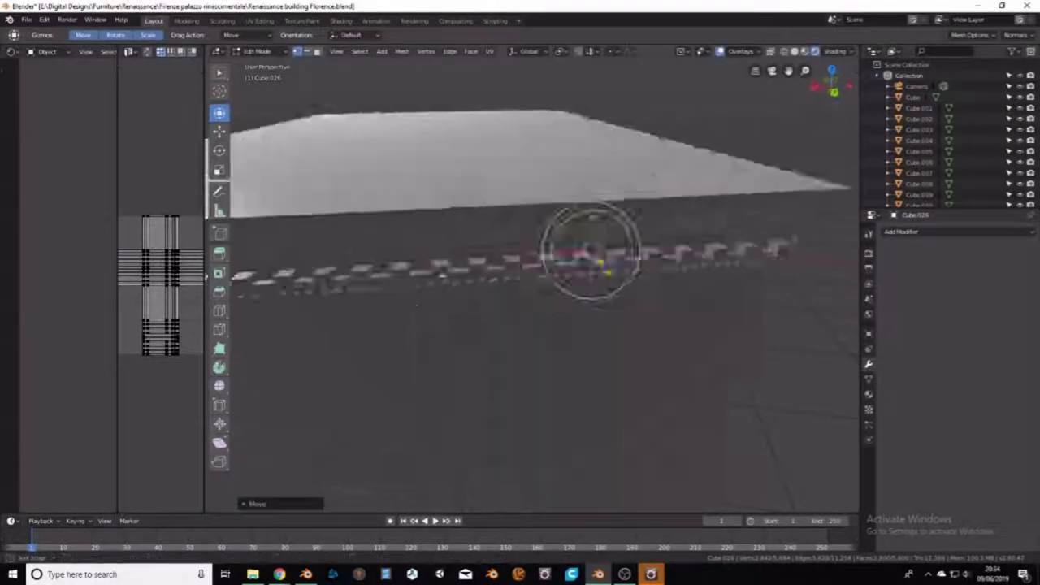
pyautogui.moveTo(480, 241); pyautogui.dragTo(579, 254, button='middle')
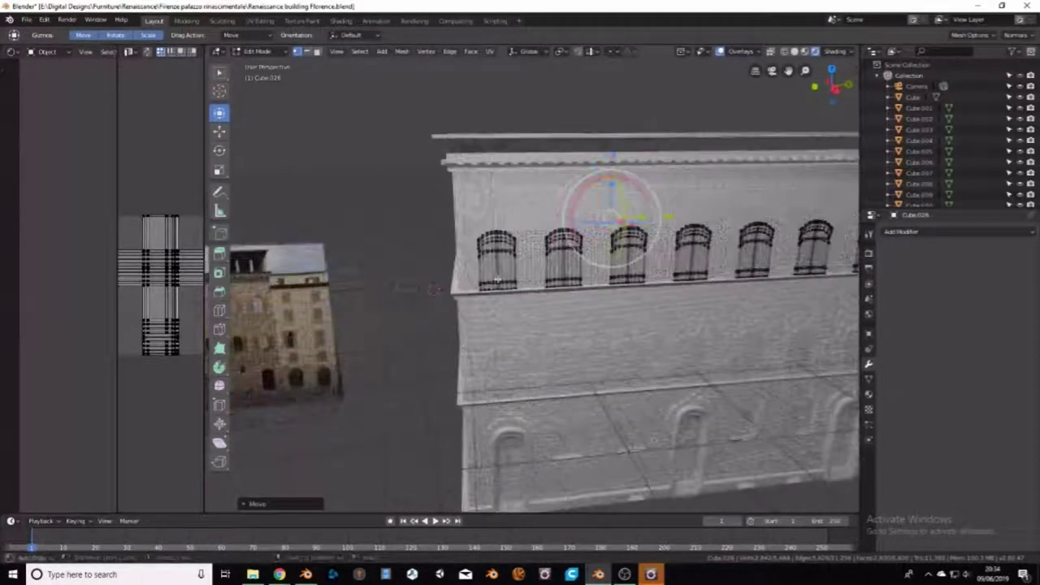
pyautogui.moveTo(579, 254)
pyautogui.mouseDown(button='middle')
pyautogui.moveTo(667, 260)
pyautogui.moveTo(387, 286)
pyautogui.moveTo(413, 286)
pyautogui.mouseUp(button='middle')
pyautogui.scroll(-3, 488, 276)
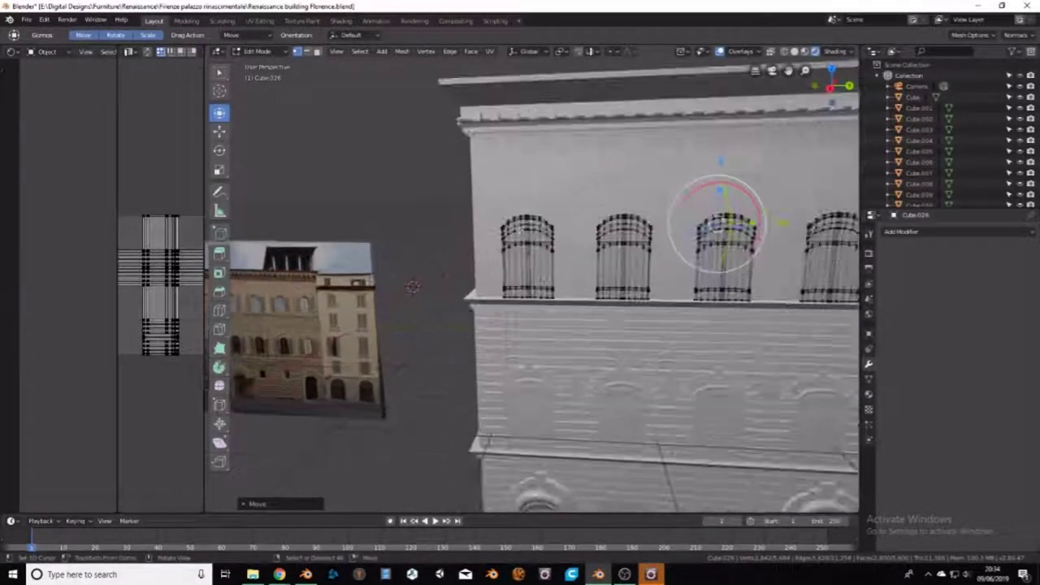
pyautogui.moveTo(519, 229); pyautogui.dragTo(599, 271, button='middle')
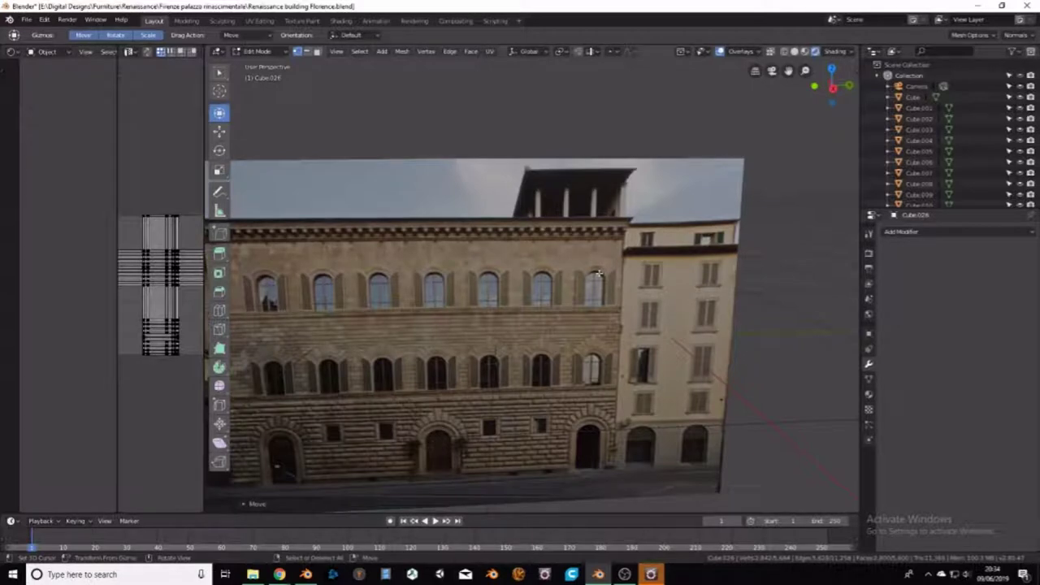
# Step: Return to Object Mode, select one arched window opening, and rotate it very slightly
pyautogui.moveTo(670, 267)
pyautogui.mouseDown(button='middle')
pyautogui.moveTo(532, 311)
pyautogui.moveTo(681, 489)
pyautogui.moveTo(569, 374)
pyautogui.moveTo(559, 307)
pyautogui.moveTo(520, 248)
pyautogui.moveTo(615, 284)
pyautogui.mouseUp(button='middle')
pyautogui.scroll(-2, 569, 373)
pyautogui.click(254, 54)
pyautogui.click(258, 69)
pyautogui.scroll(2, 563, 262)
pyautogui.scroll(-3, 562, 261)
pyautogui.moveTo(511, 258)
pyautogui.mouseDown(button='middle')
pyautogui.moveTo(525, 258)
pyautogui.moveTo(490, 267)
pyautogui.mouseUp(button='middle')
pyautogui.scroll(3, 490, 265)
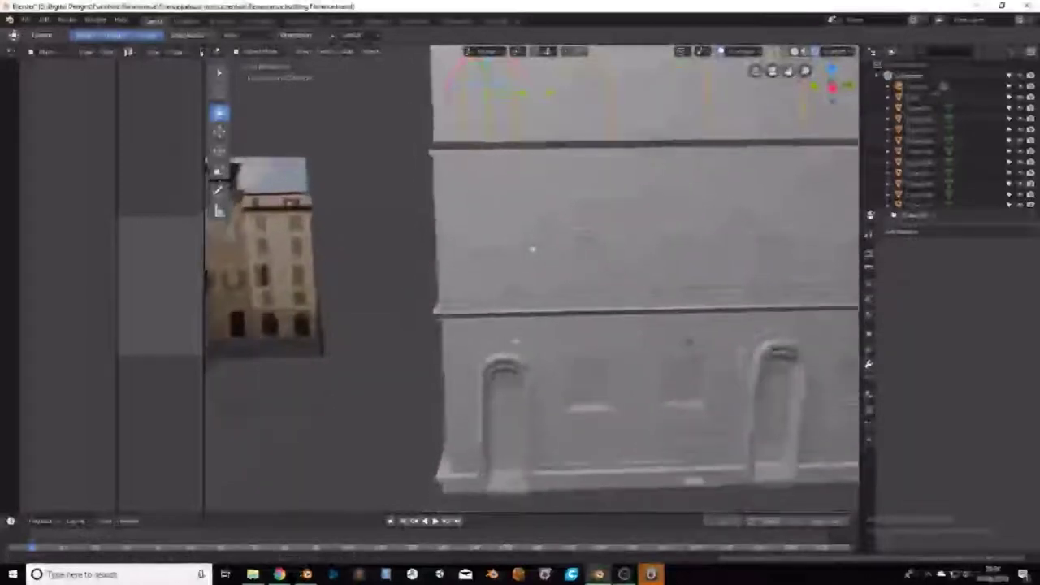
pyautogui.click(486, 300)
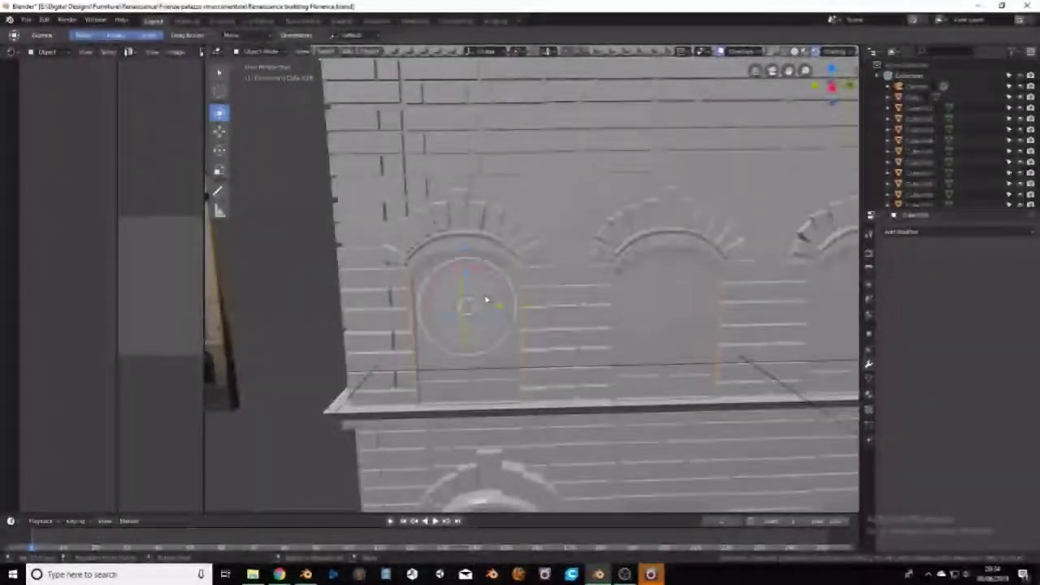
pyautogui.moveTo(465, 307); pyautogui.dragTo(469, 306)
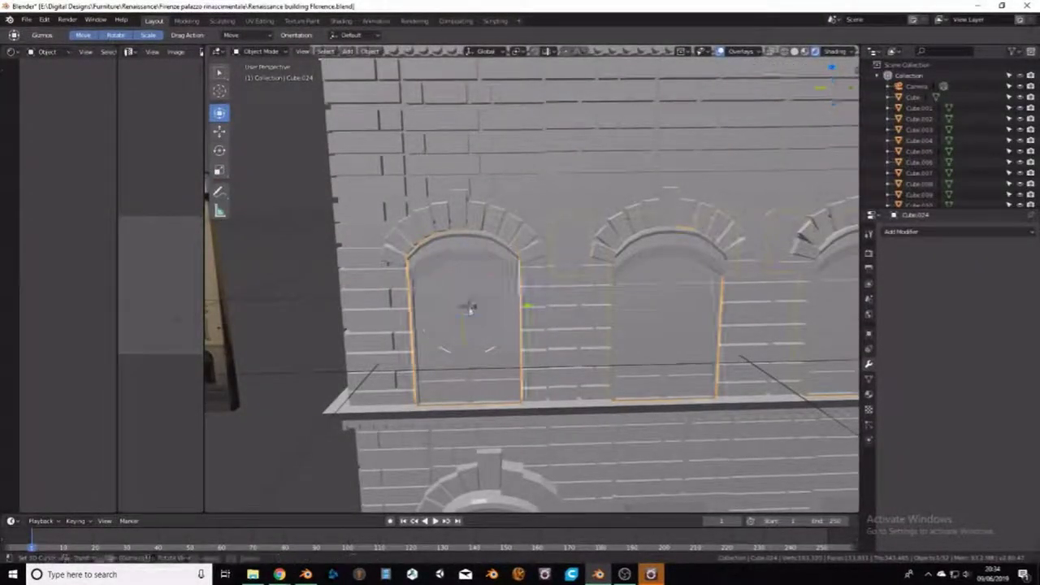
# Step: Add a cube, shrink it, and move it down toward the ground-floor arched window
pyautogui.click(347, 52)
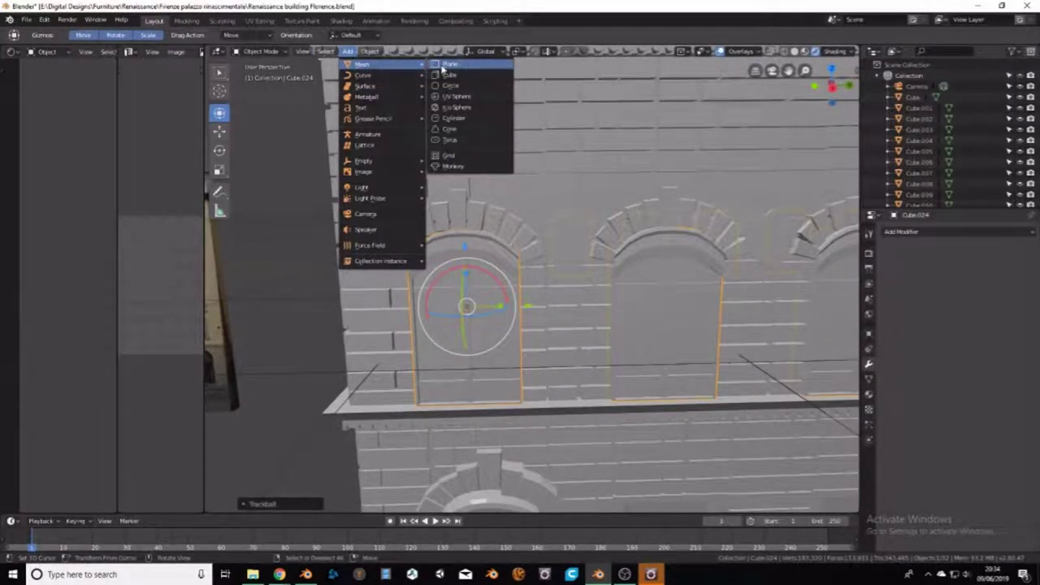
pyautogui.click(447, 74)
pyautogui.press('s')
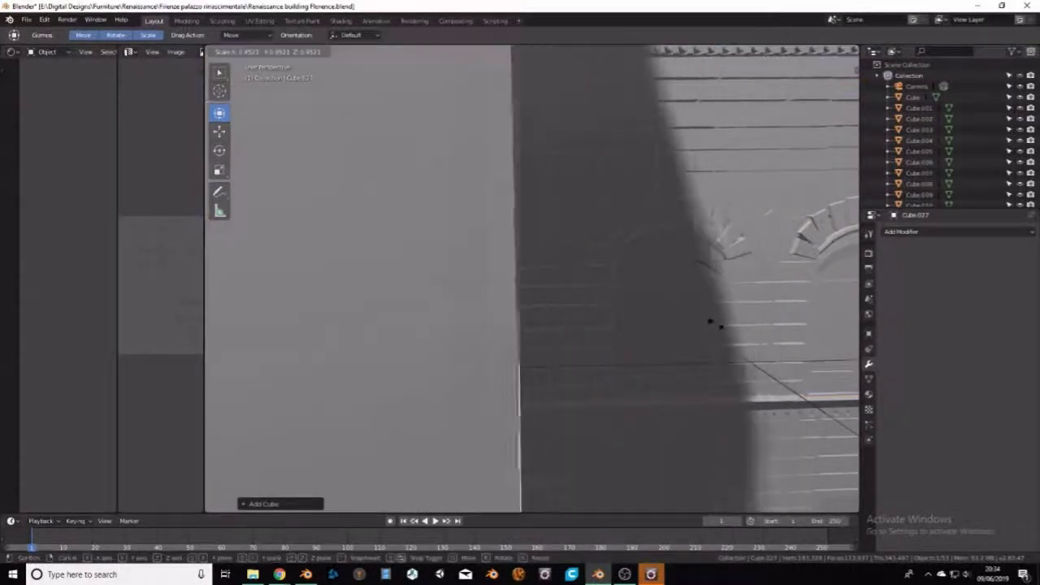
pyautogui.click(290, 195)
pyautogui.moveTo(290, 195); pyautogui.dragTo(419, 298, button='middle')
pyautogui.scroll(-3, 420, 298)
pyautogui.moveTo(472, 211)
pyautogui.mouseDown()
pyautogui.moveTo(551, 467)
pyautogui.moveTo(732, 449)
pyautogui.mouseUp()
pyautogui.press('KP_Decimal')
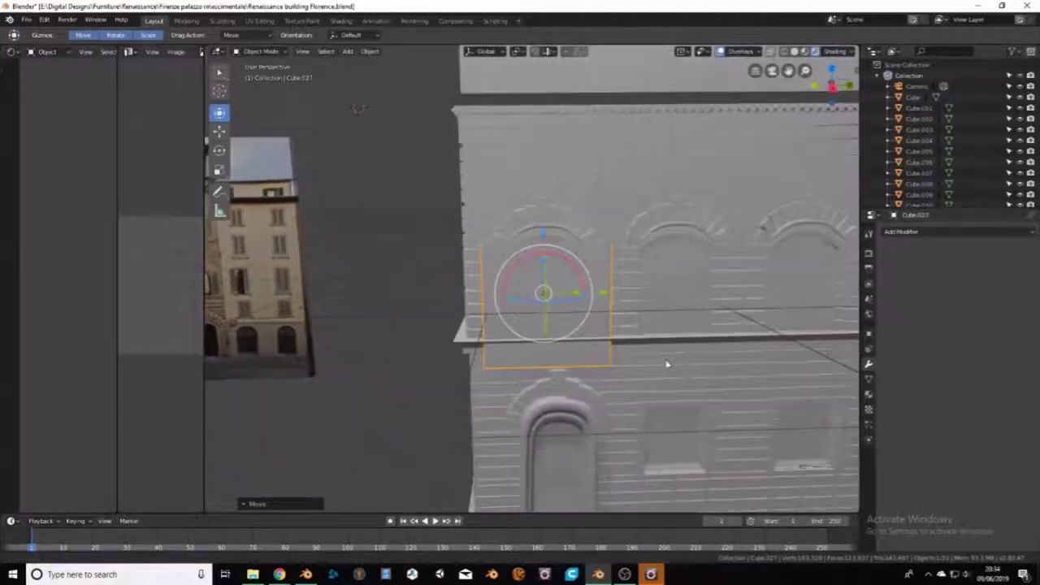
pyautogui.press('s')
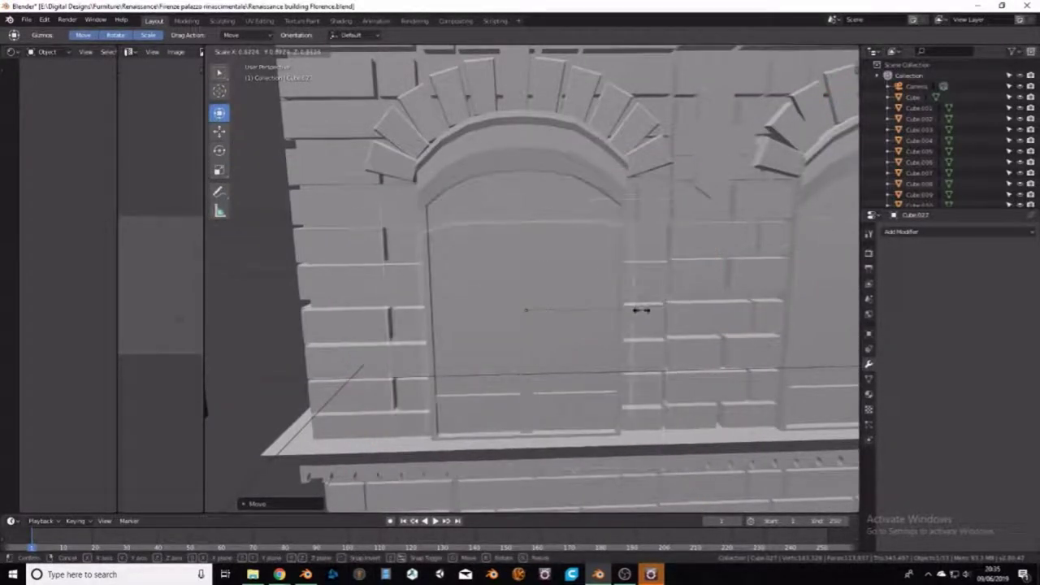
pyautogui.click(632, 311)
# Step: Move the slab forward into the arch and scale it down further
pyautogui.moveTo(620, 313); pyautogui.dragTo(632, 337, button='middle')
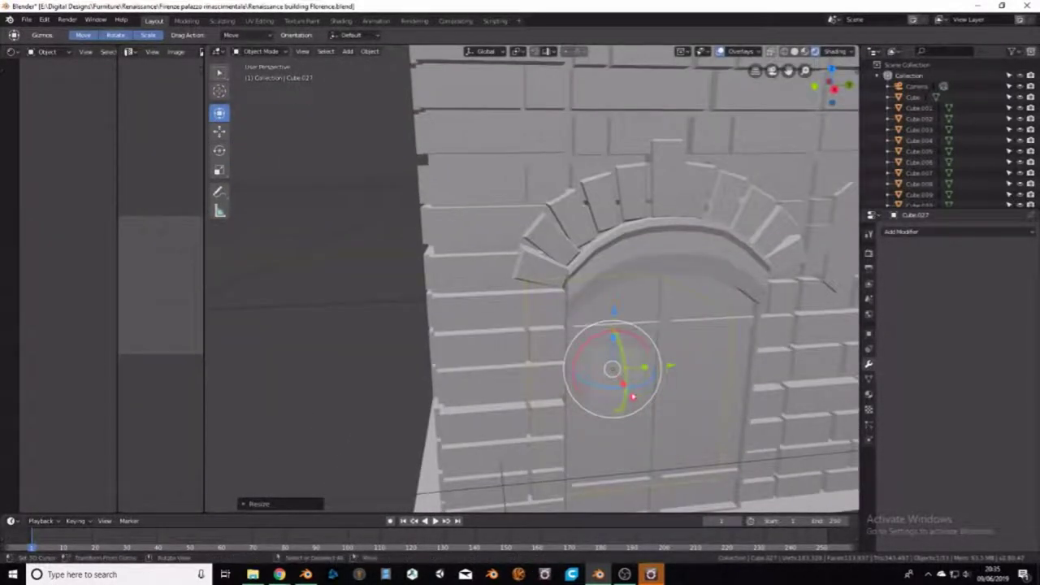
pyautogui.press('g')
pyautogui.click(662, 410)
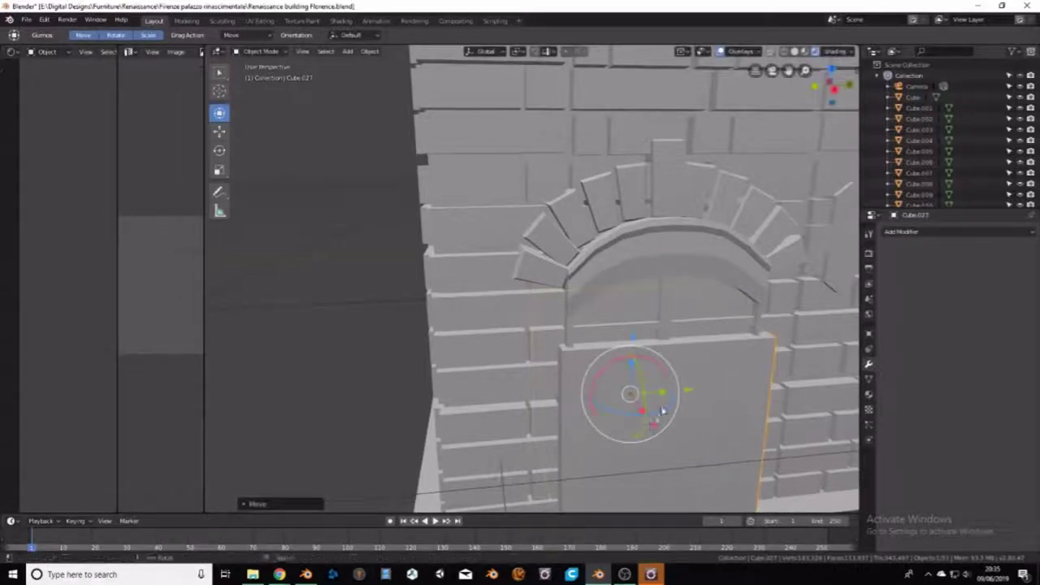
pyautogui.moveTo(662, 411); pyautogui.dragTo(618, 378, button='middle')
pyautogui.press('s')
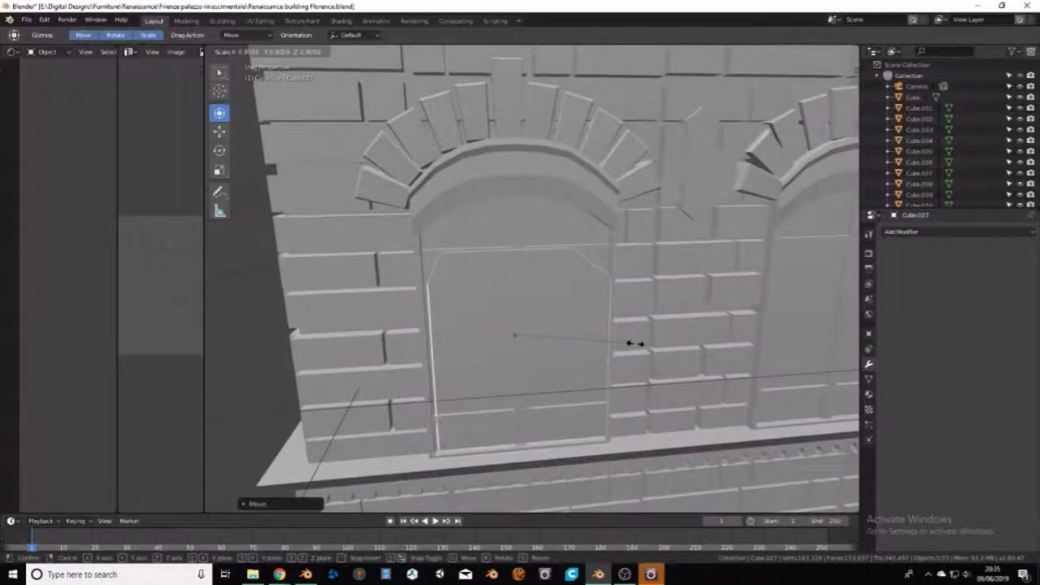
pyautogui.click(631, 343)
pyautogui.press('g')
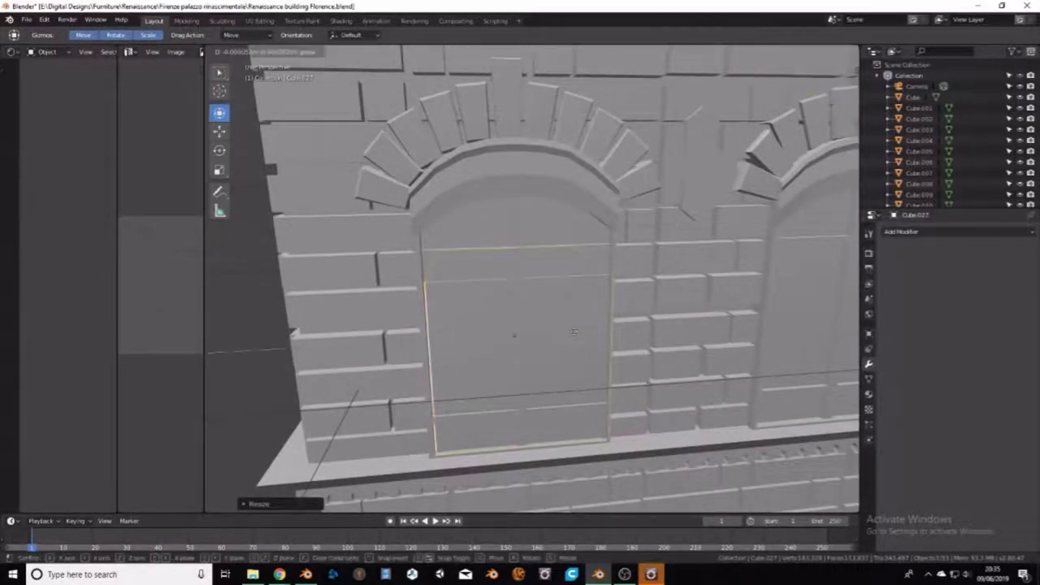
pyautogui.click(572, 331)
# Step: Fine-tune the slab's position centred below the arch and switch to Edit Mode
pyautogui.scroll(2, 572, 331)
pyautogui.press('g')
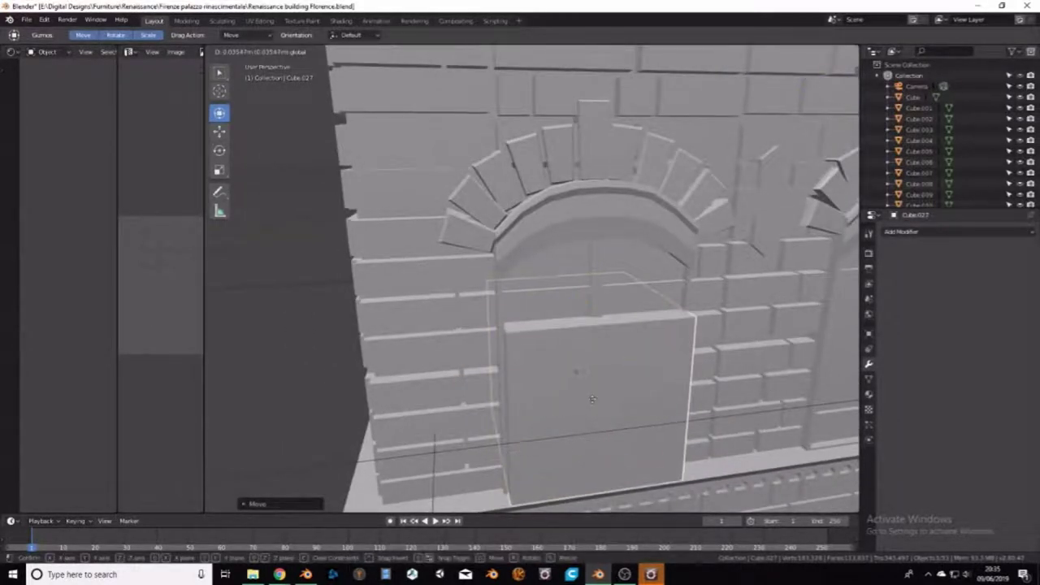
pyautogui.click(593, 399)
pyautogui.moveTo(592, 399); pyautogui.dragTo(487, 341, button='middle')
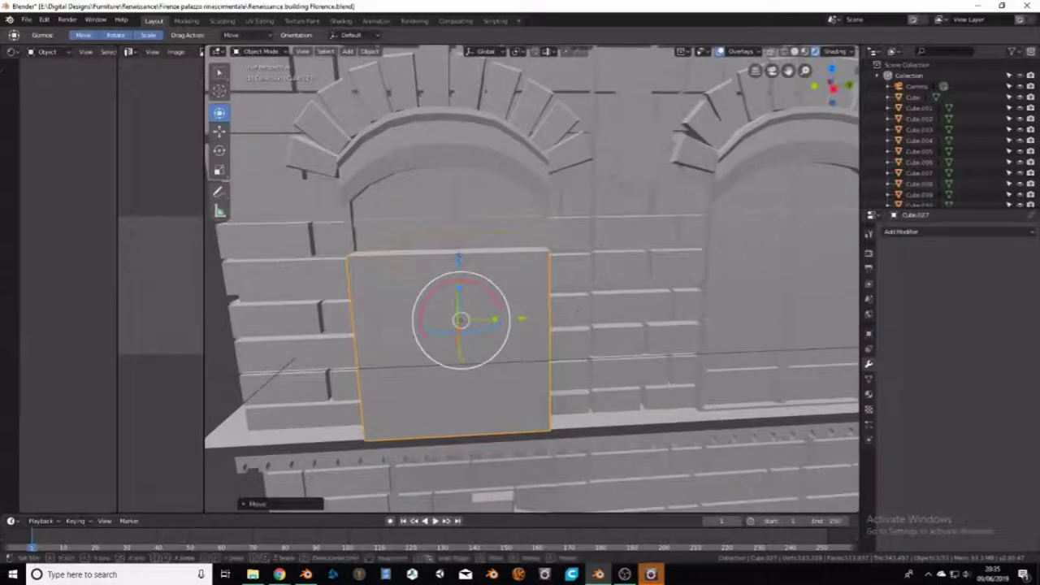
pyautogui.press('g')
pyautogui.click(443, 302)
pyautogui.moveTo(443, 302)
pyautogui.mouseDown(button='middle')
pyautogui.moveTo(487, 212)
pyautogui.moveTo(520, 226)
pyautogui.mouseUp(button='middle')
pyautogui.moveTo(489, 191); pyautogui.dragTo(362, 93, button='middle')
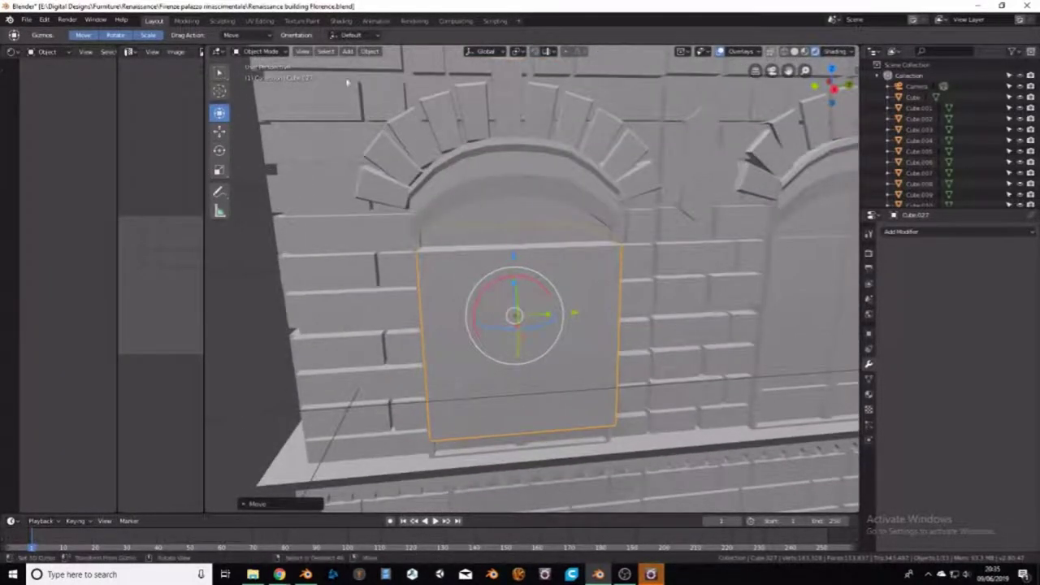
pyautogui.click(258, 51)
pyautogui.click(259, 76)
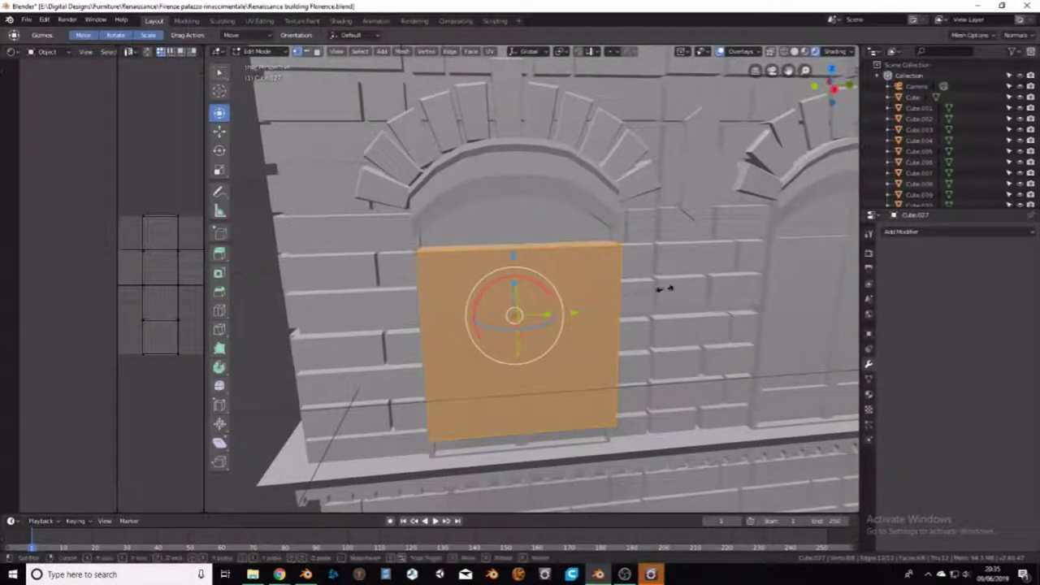
# Step: Thin the block along X into a slab and move it into the arched opening
pyautogui.press('s')
pyautogui.press('x')
pyautogui.click(558, 291)
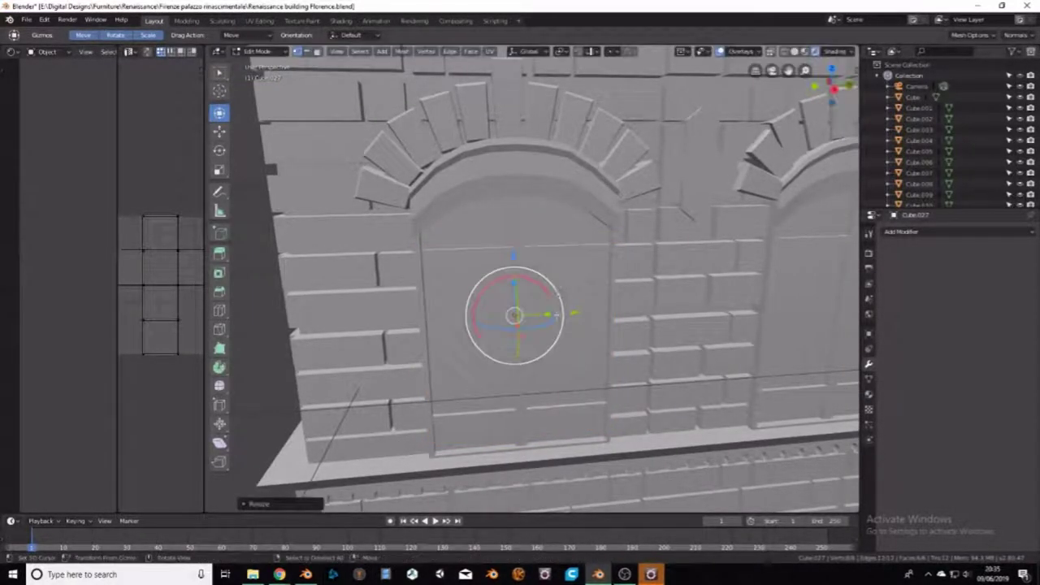
pyautogui.moveTo(559, 291); pyautogui.dragTo(504, 292, button='middle')
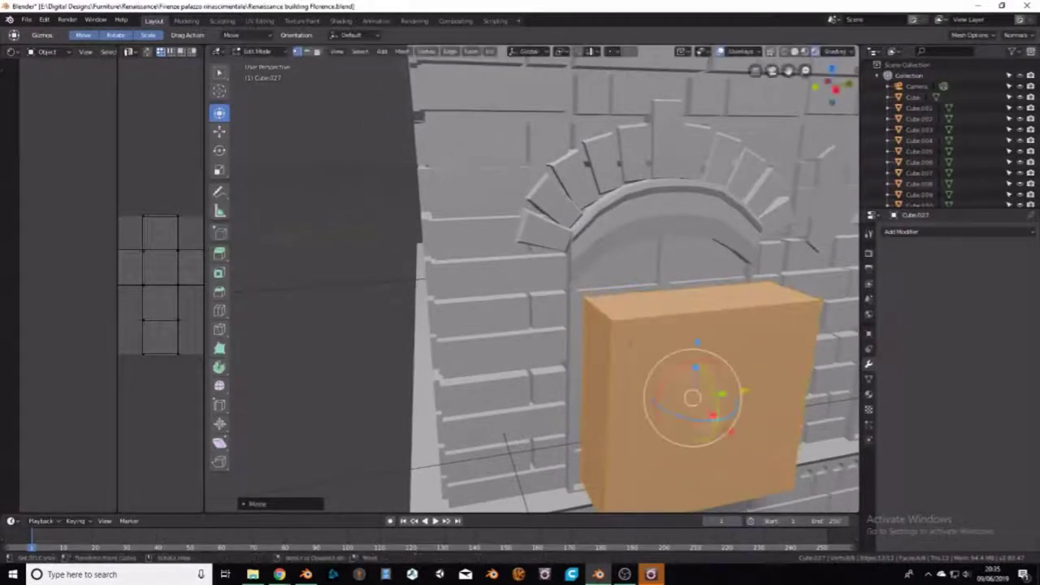
pyautogui.press('s')
pyautogui.press('x')
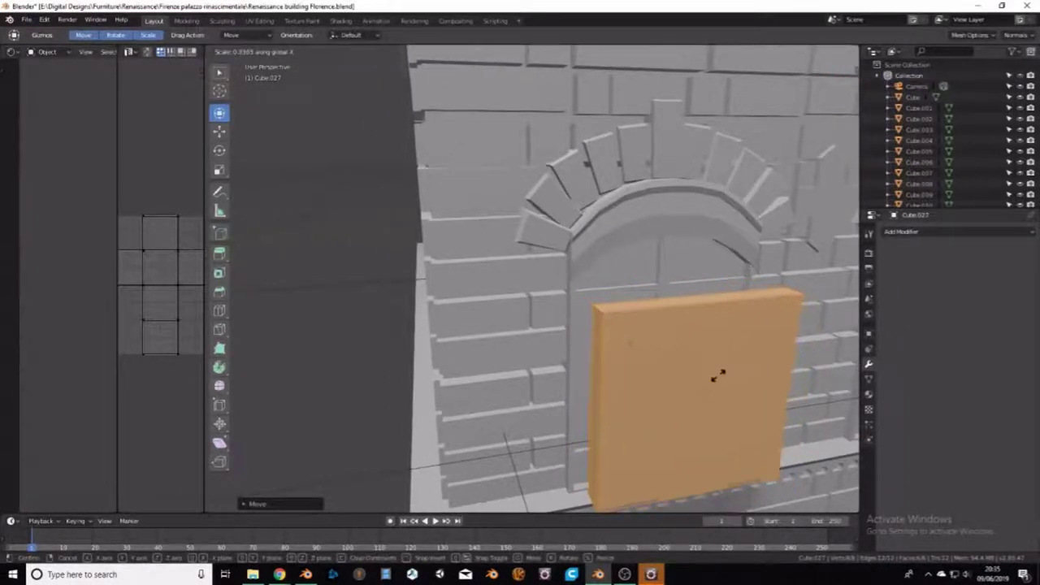
pyautogui.click(704, 380)
pyautogui.press('g')
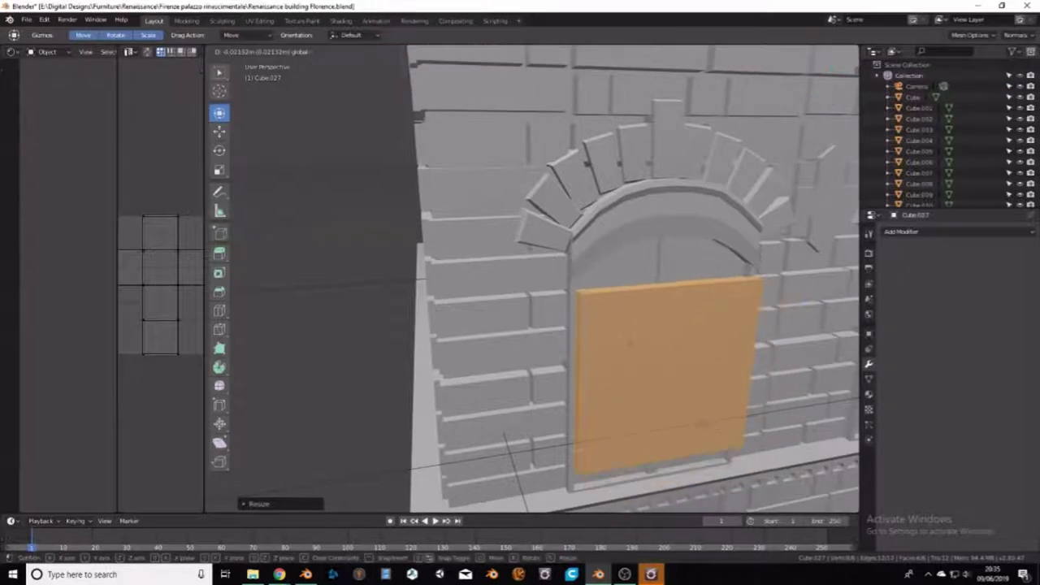
pyautogui.click(691, 422)
pyautogui.press('KP_Decimal')
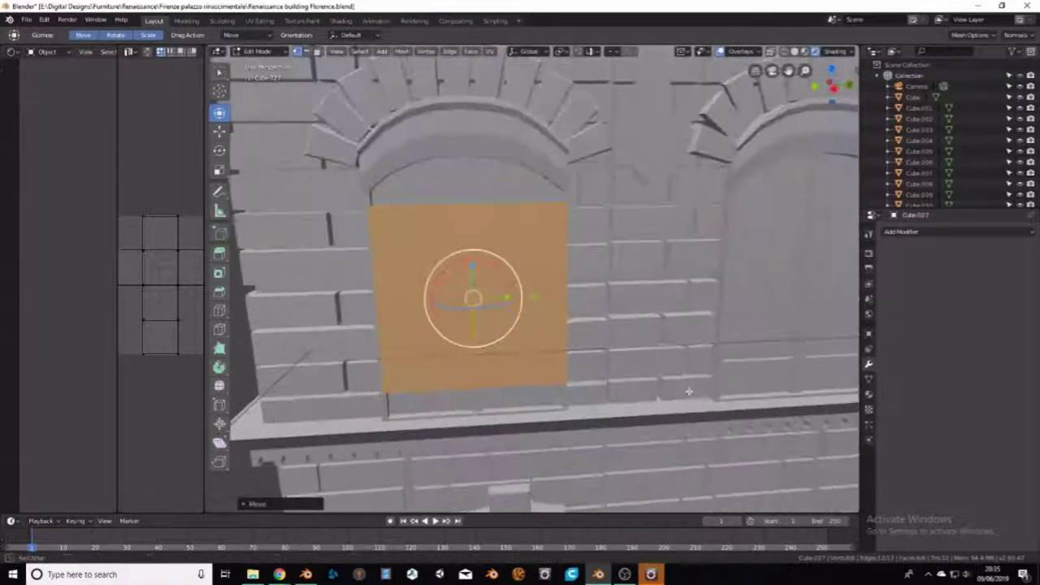
pyautogui.moveTo(585, 309); pyautogui.dragTo(567, 280, button='middle')
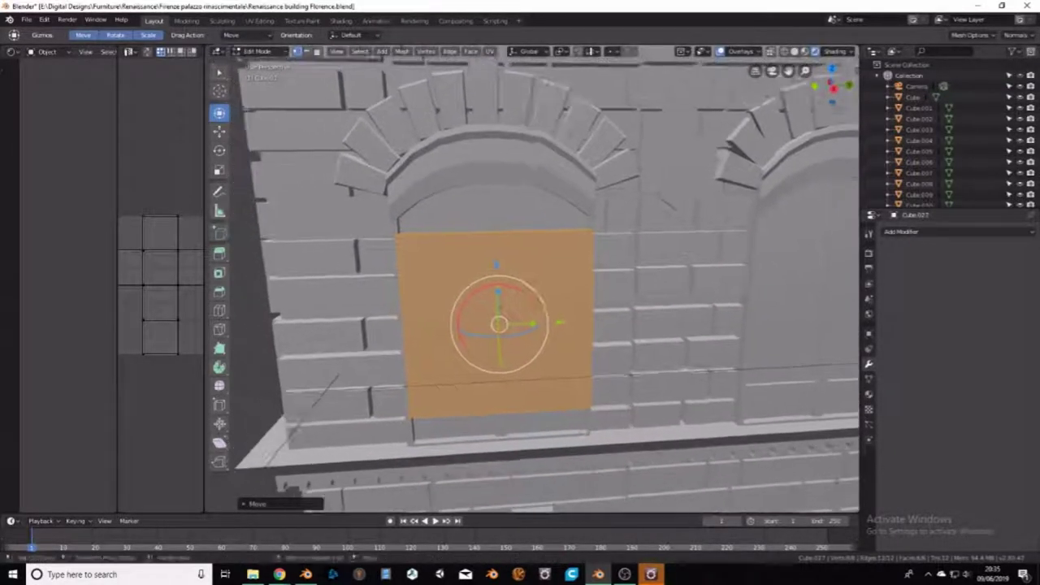
# Step: Scale the slab taller along Z and lower it to the ledge
pyautogui.press('s')
pyautogui.press('z')
pyautogui.click(578, 276)
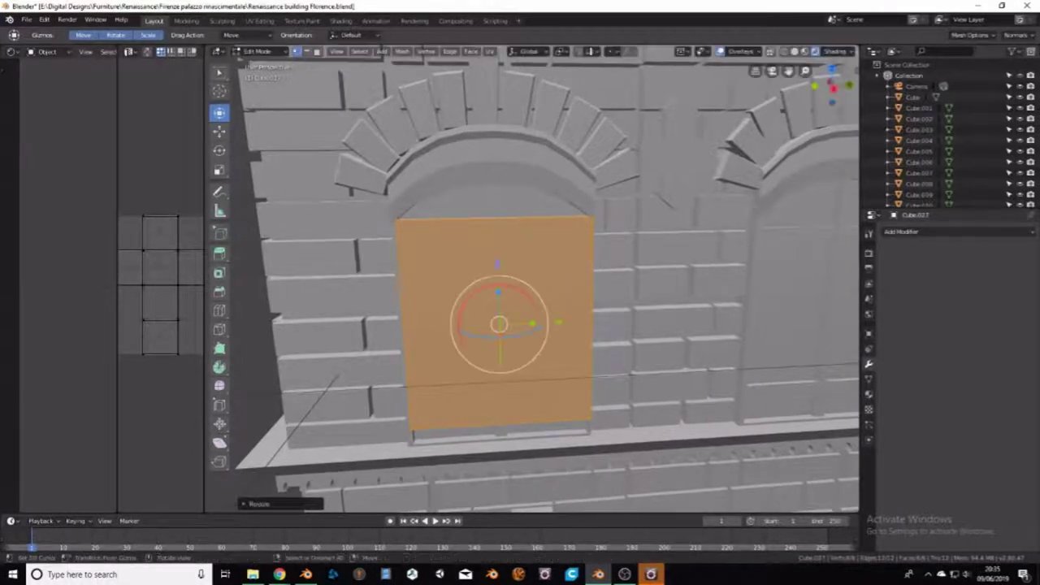
pyautogui.press('g')
pyautogui.click(500, 284)
pyautogui.moveTo(501, 284)
pyautogui.mouseDown(button='middle')
pyautogui.moveTo(608, 243)
pyautogui.moveTo(499, 320)
pyautogui.mouseUp(button='middle')
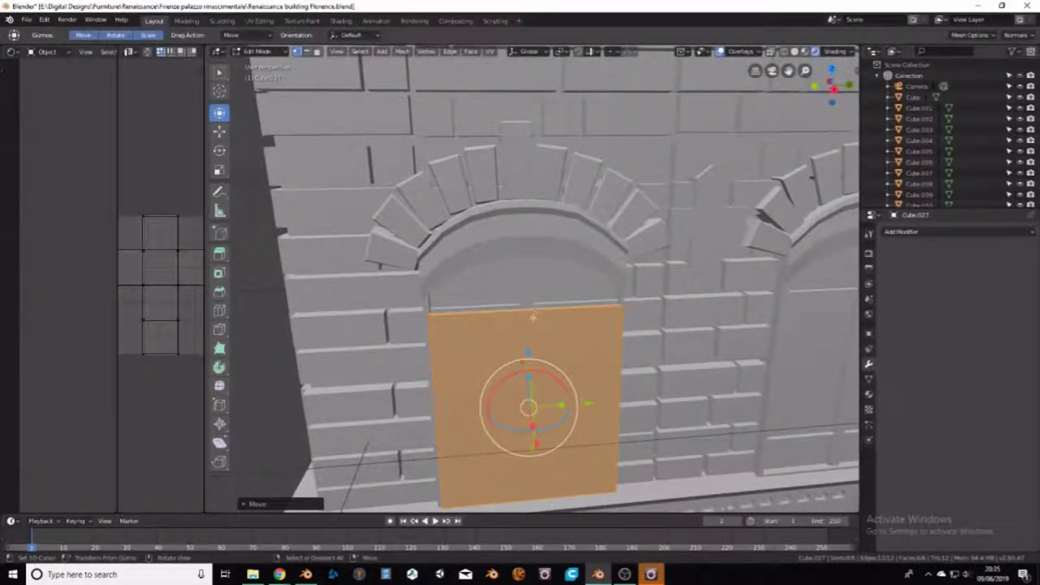
# Step: Add a centred vertical loop cut and raise the top edge into a peak under the arch
pyautogui.hotkey('ctrl', 'r')
pyautogui.click(533, 317)
pyautogui.click(532, 316)
pyautogui.click(527, 307)
pyautogui.press('g')
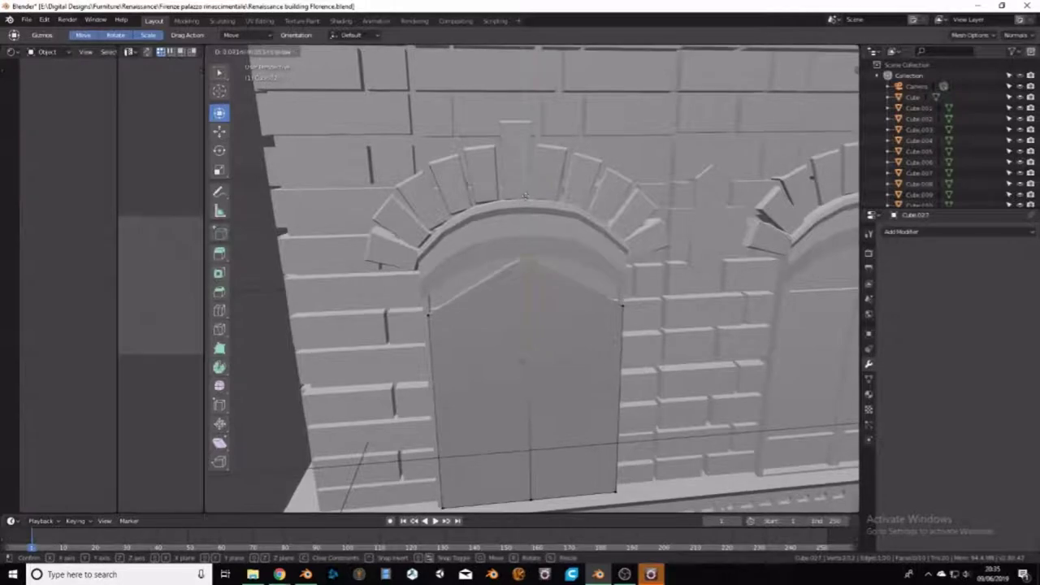
# Step: Raise the panel's selected top edge toward the brick arch
pyautogui.click(525, 197)
pyautogui.moveTo(525, 196)
pyautogui.mouseDown(button='middle')
pyautogui.moveTo(769, 234)
pyautogui.moveTo(731, 268)
pyautogui.moveTo(538, 204)
pyautogui.mouseUp(button='middle')
pyautogui.scroll(5, 731, 268)
pyautogui.press('g')
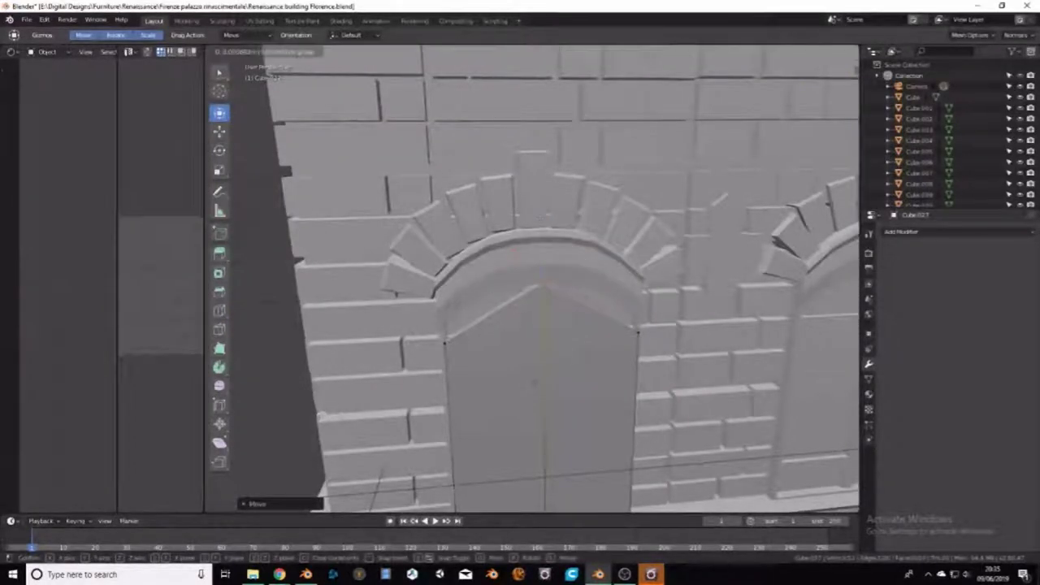
pyautogui.click(541, 199)
# Step: Add two vertical loop cuts to the panel and lift their top edges under the arch
pyautogui.press('Tab')
pyautogui.hotkey('ctrl', 'r')
pyautogui.click(502, 303)
pyautogui.hotkey('ctrl', 'r')
pyautogui.click(590, 304)
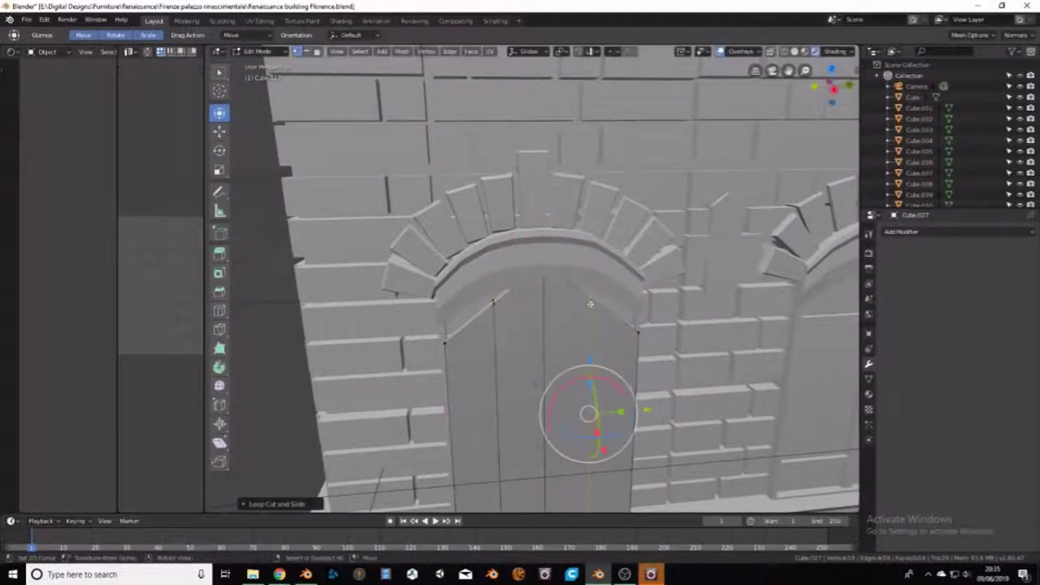
pyautogui.click(597, 297)
pyautogui.keyDown('shift'); pyautogui.click(493, 311); pyautogui.keyUp('shift')
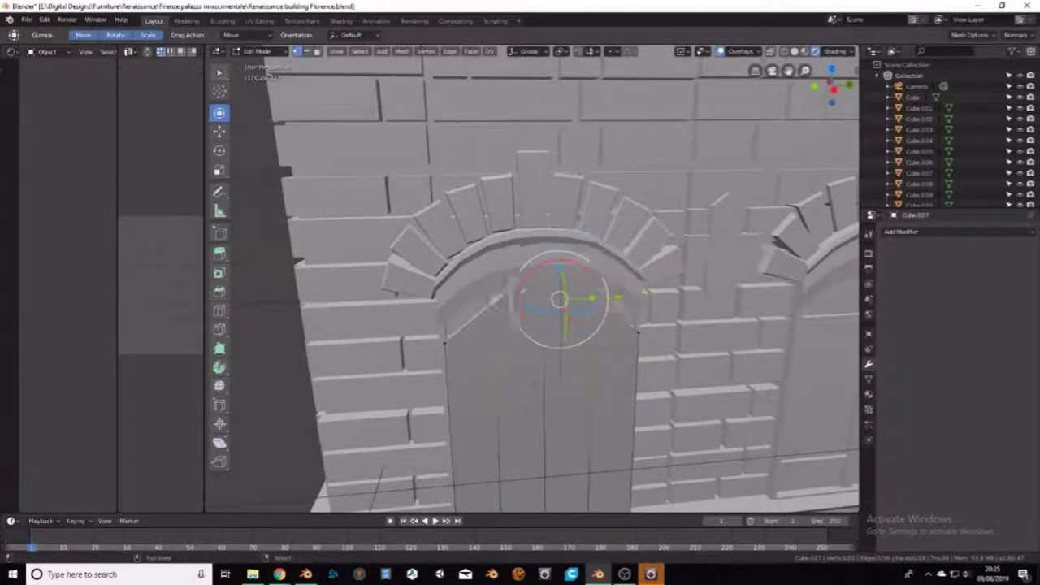
pyautogui.moveTo(542, 240); pyautogui.dragTo(547, 219)
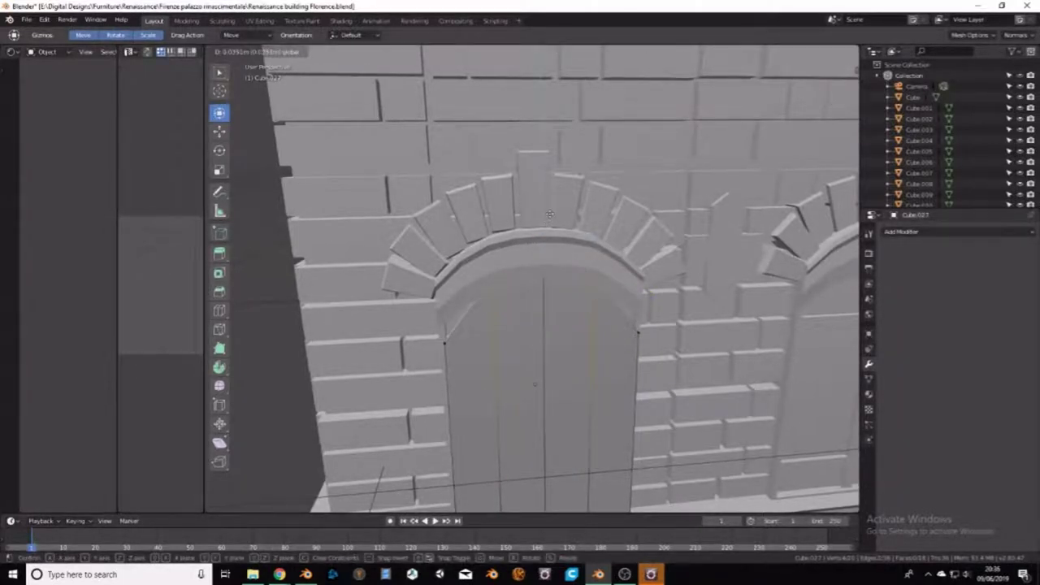
pyautogui.moveTo(549, 216); pyautogui.dragTo(549, 218)
# Step: Cut two more vertical loops and raise their top vertices to follow the arch curve
pyautogui.hotkey('ctrl', 'r')
pyautogui.click(488, 307)
pyautogui.click(617, 315)
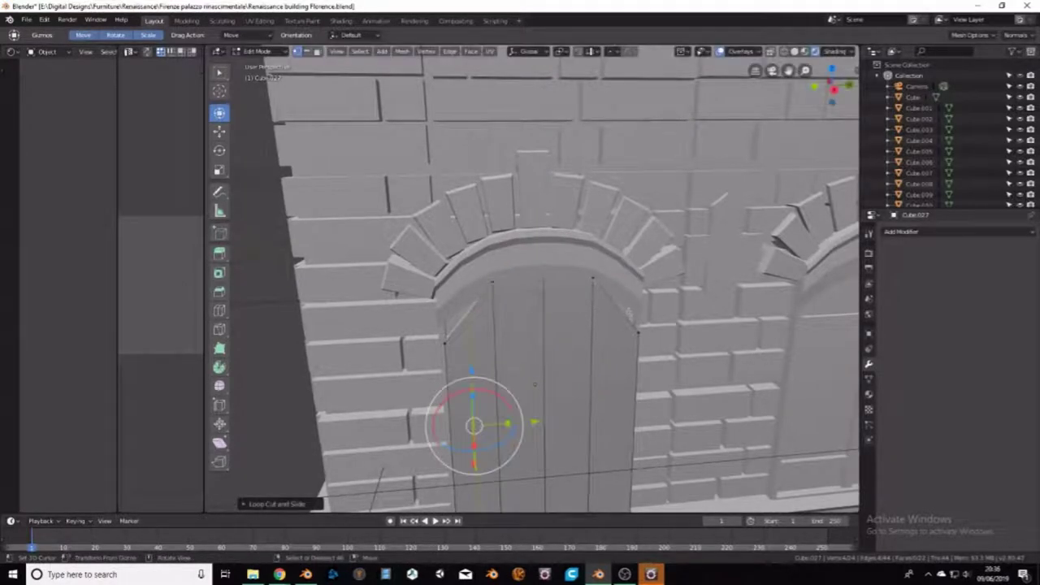
pyautogui.click(615, 305)
pyautogui.keyDown('shift'); pyautogui.click(469, 311); pyautogui.keyUp('shift')
pyautogui.press('g')
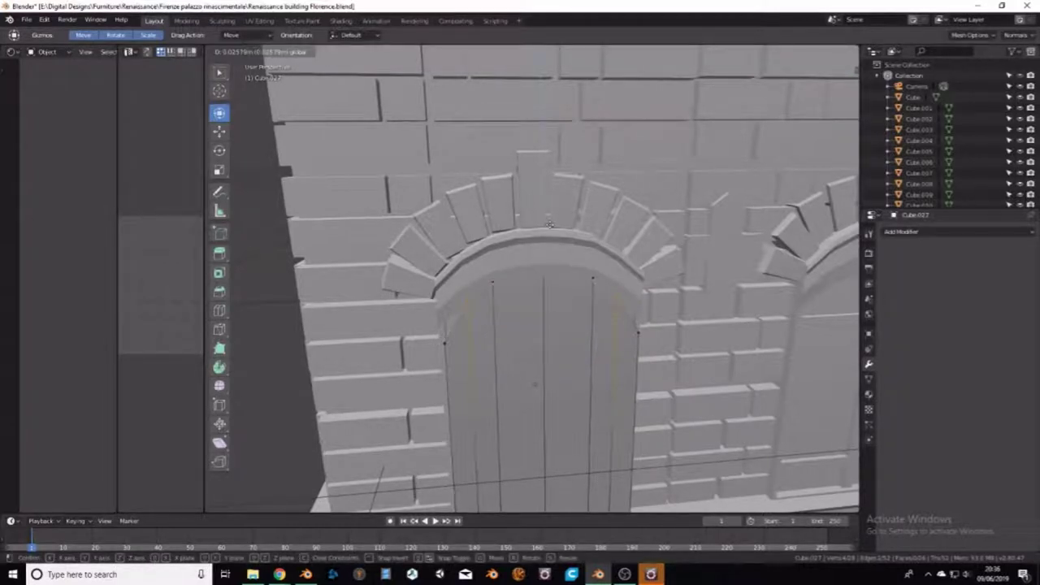
pyautogui.click(549, 224)
# Step: Add one more centred vertical cut and select a vertex on the panel's right edge
pyautogui.hotkey('ctrl', 'r')
pyautogui.click(459, 325)
pyautogui.rightClick(455, 325)
pyautogui.hotkey('alt', 'a')
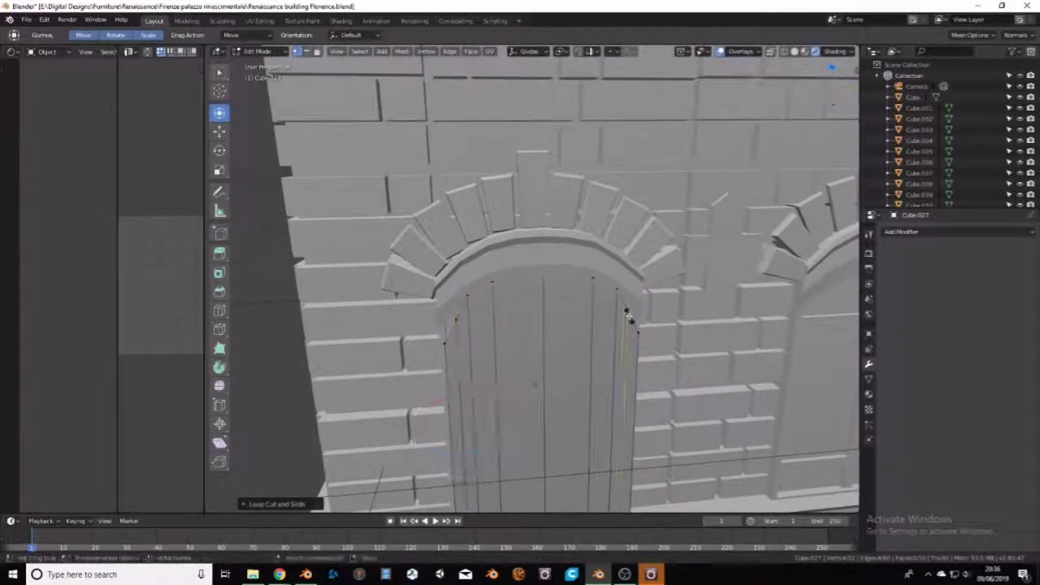
pyautogui.click(627, 313)
pyautogui.keyDown('shift'); pyautogui.moveTo(627, 311); pyautogui.dragTo(472, 447, button='middle'); pyautogui.keyUp('shift')
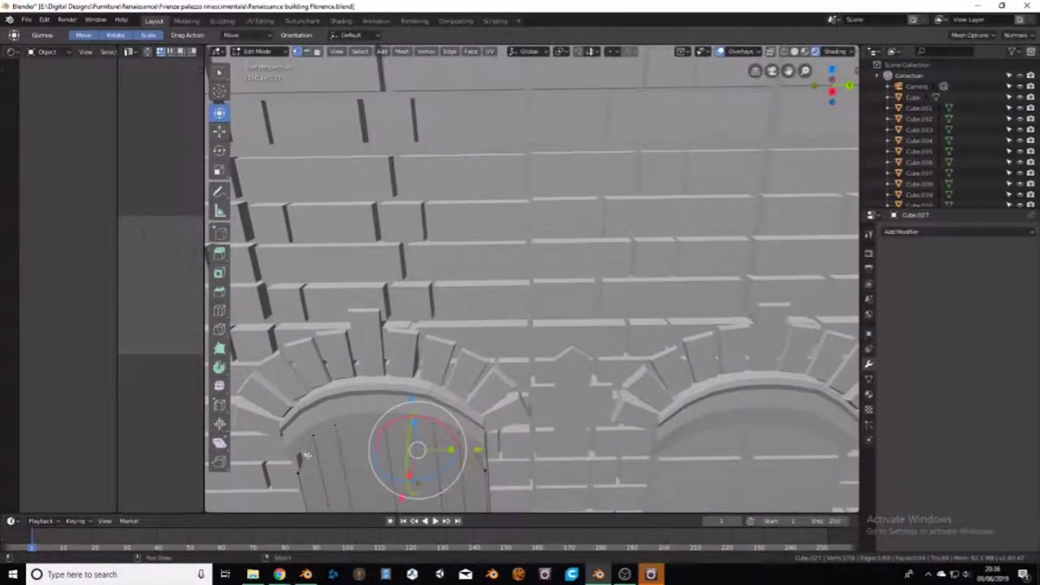
# Step: Move the selected right-edge vertex into place against the arch
pyautogui.moveTo(312, 479); pyautogui.dragTo(355, 442, button='middle')
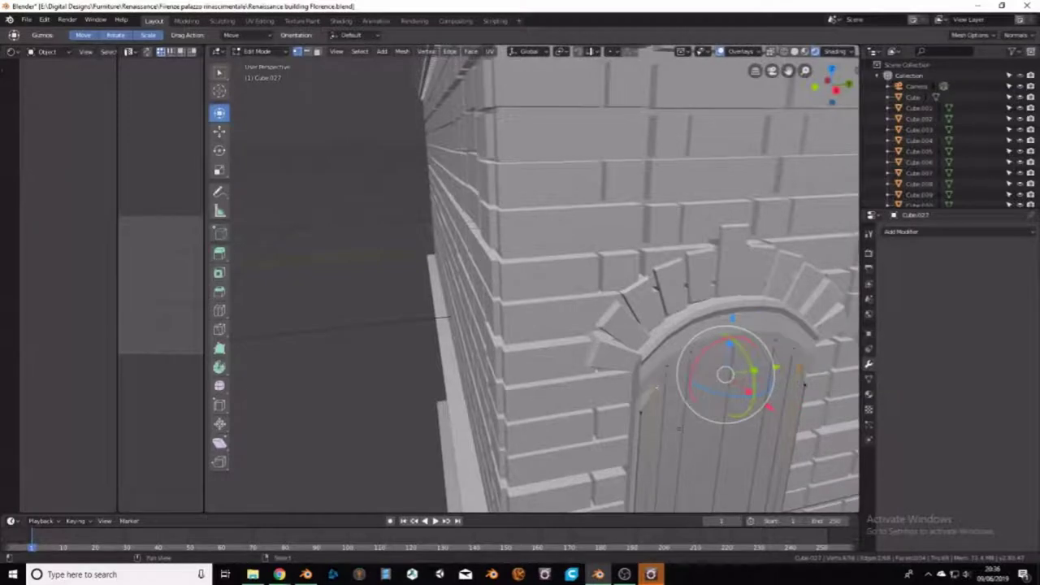
pyautogui.press('g')
pyautogui.click(734, 307)
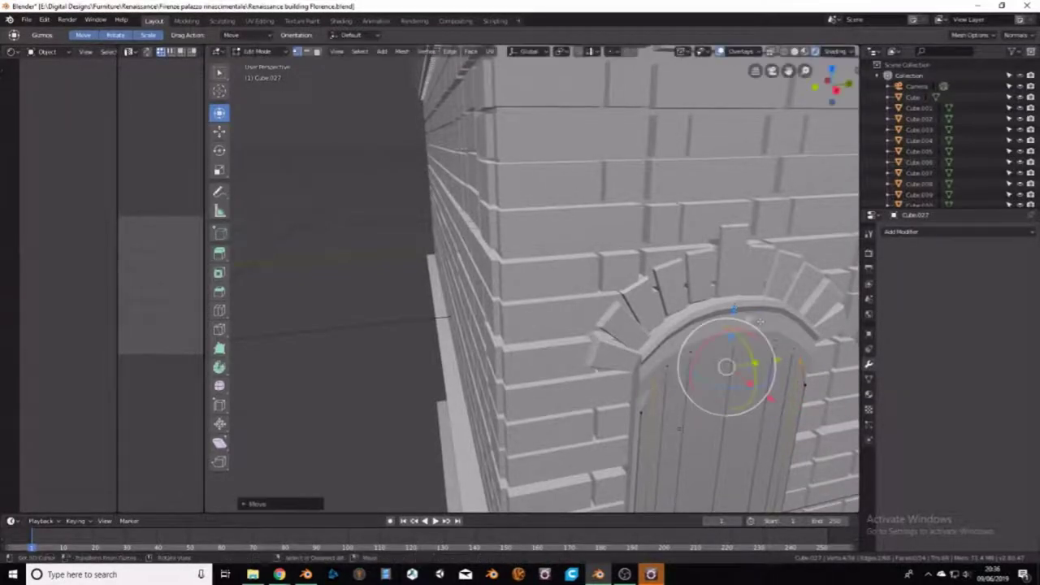
pyautogui.moveTo(734, 307); pyautogui.dragTo(746, 311, button='middle')
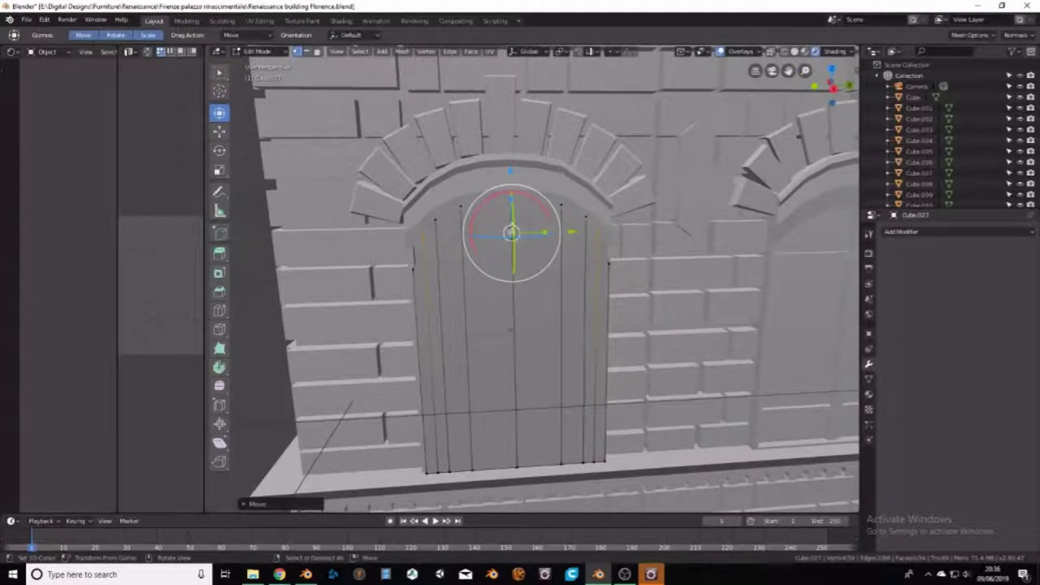
pyautogui.click(512, 244)
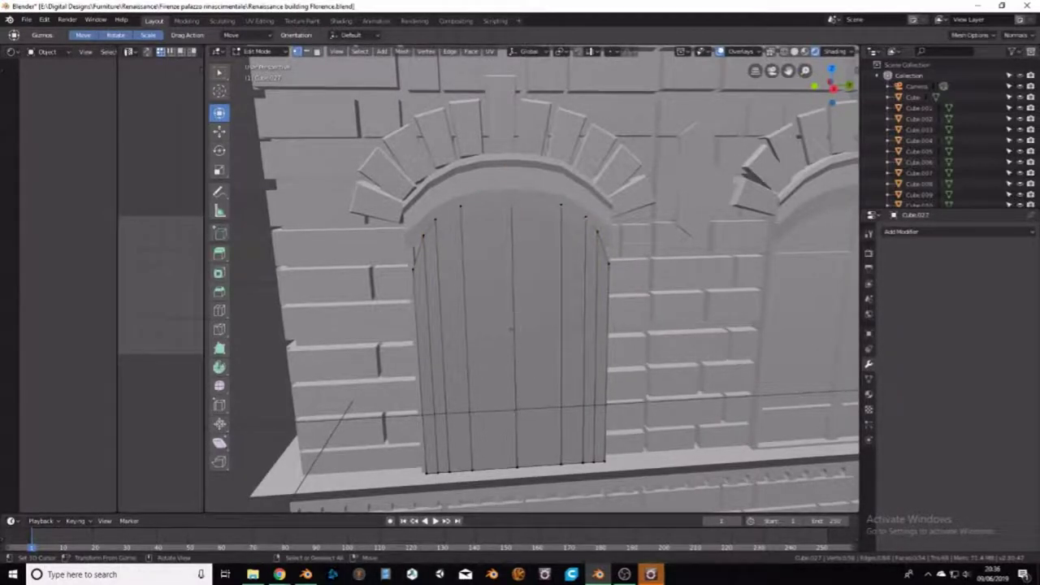
# Step: Add a vertical loop cut near the centre of the panel
pyautogui.hotkey('ctrl', 'r')
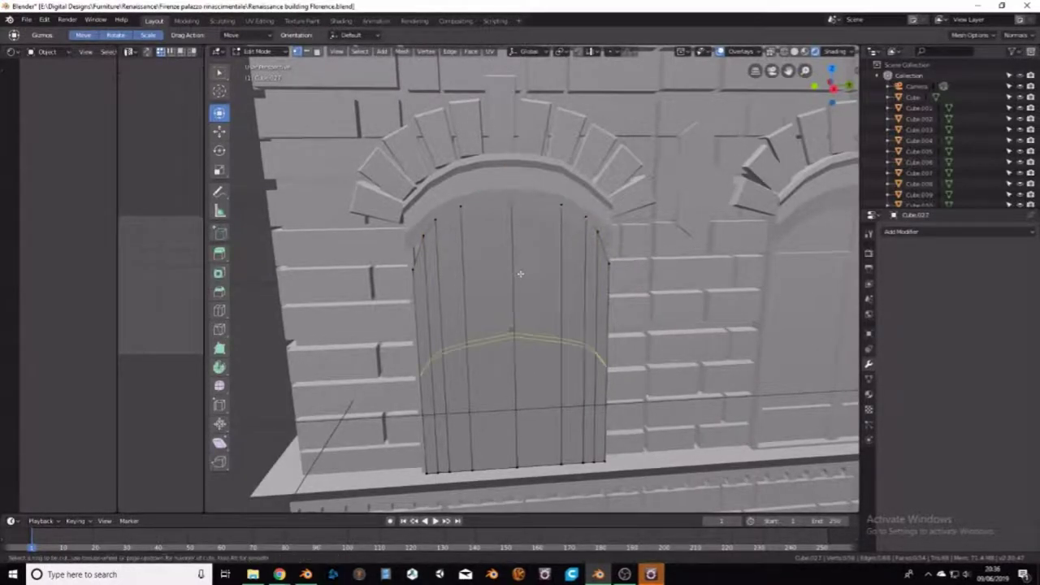
pyautogui.click(520, 191)
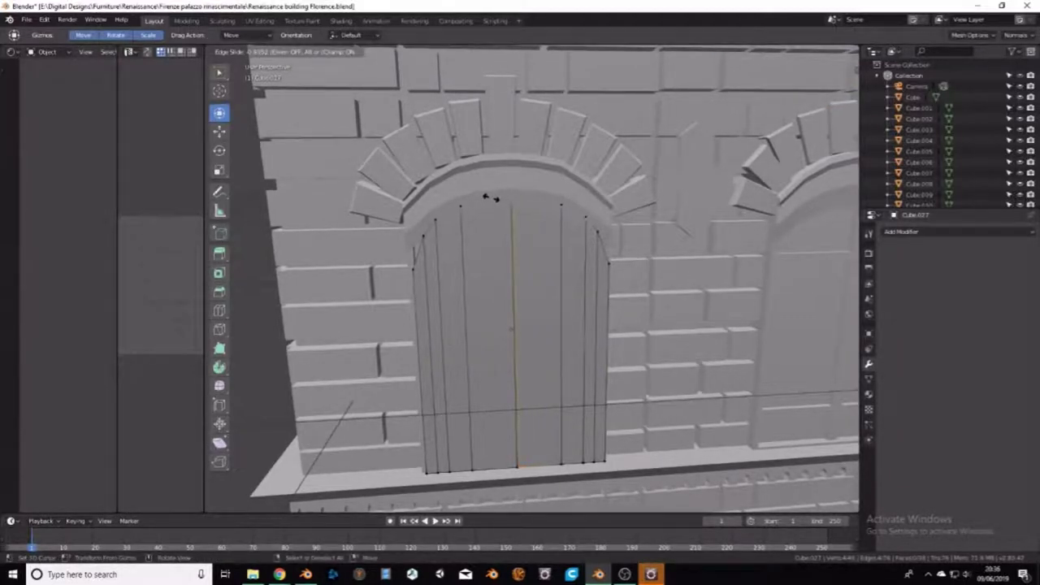
pyautogui.click(490, 197)
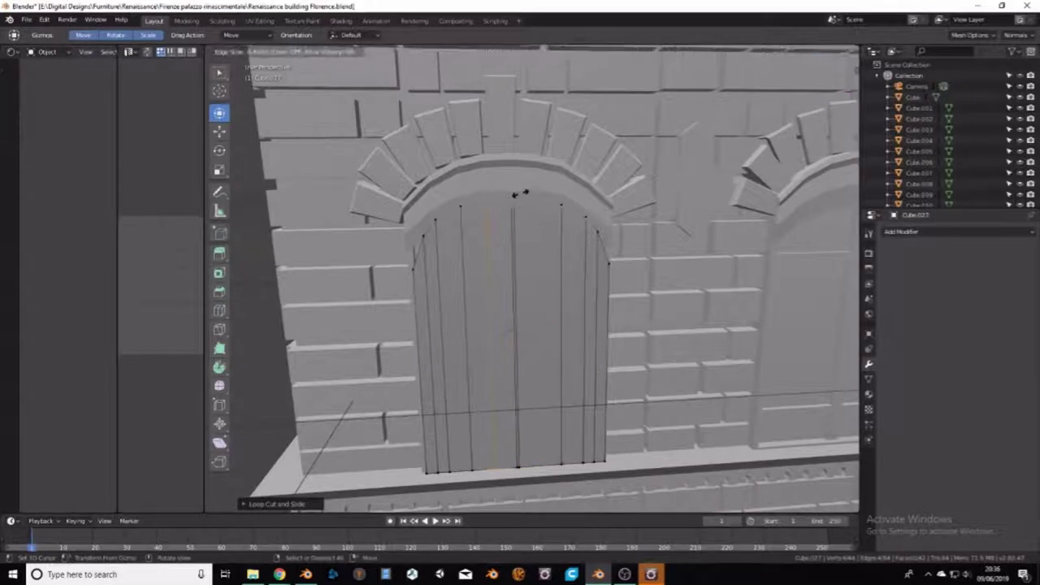
pyautogui.click(523, 195)
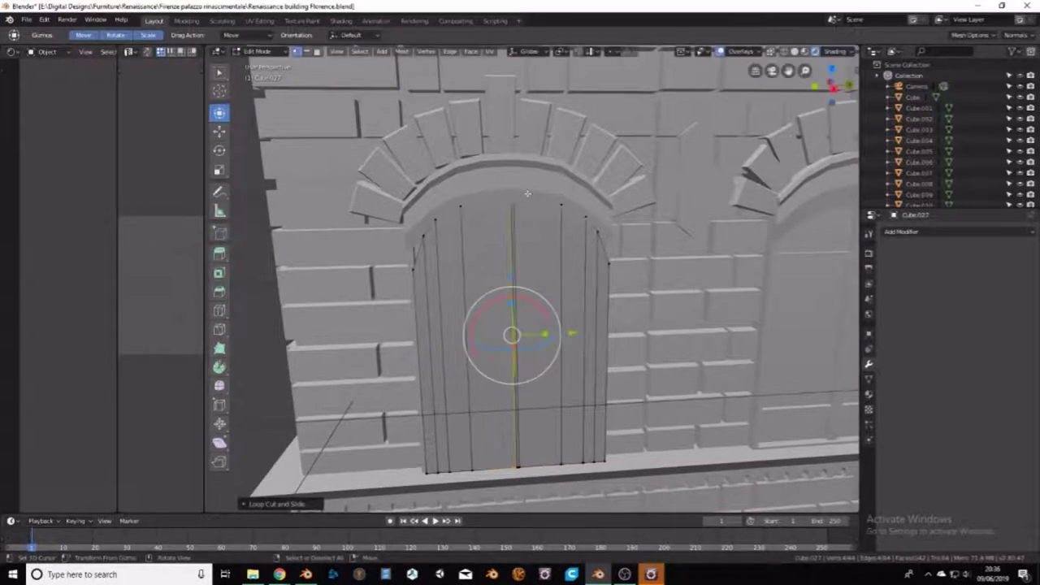
pyautogui.scroll(5, 538, 259)
pyautogui.hotkey('alt', 'a')
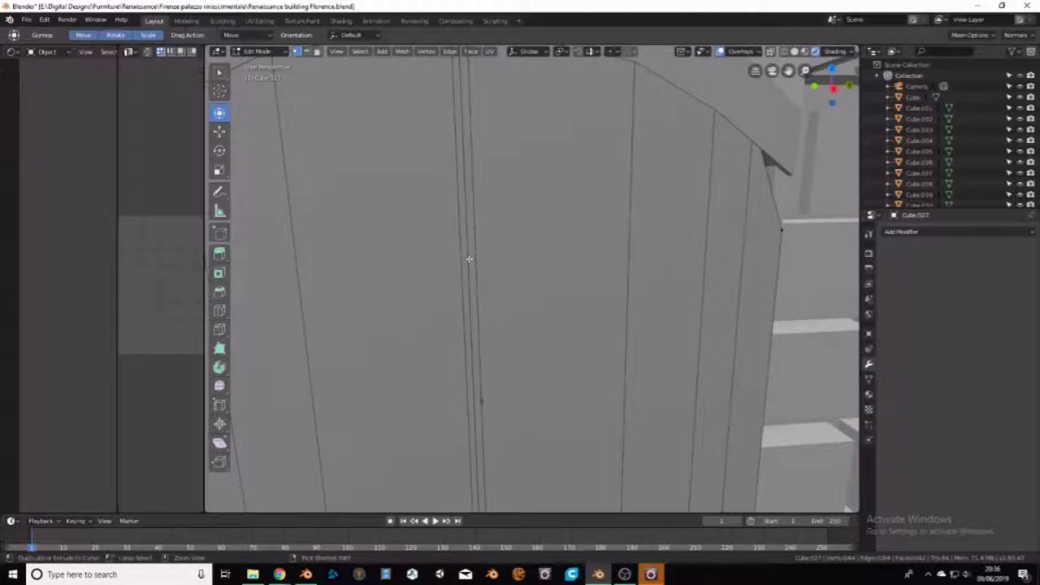
# Step: Edge Split the panel along its vertical centre edge loop
pyautogui.keyDown('alt'); pyautogui.click(469, 260); pyautogui.keyUp('alt')
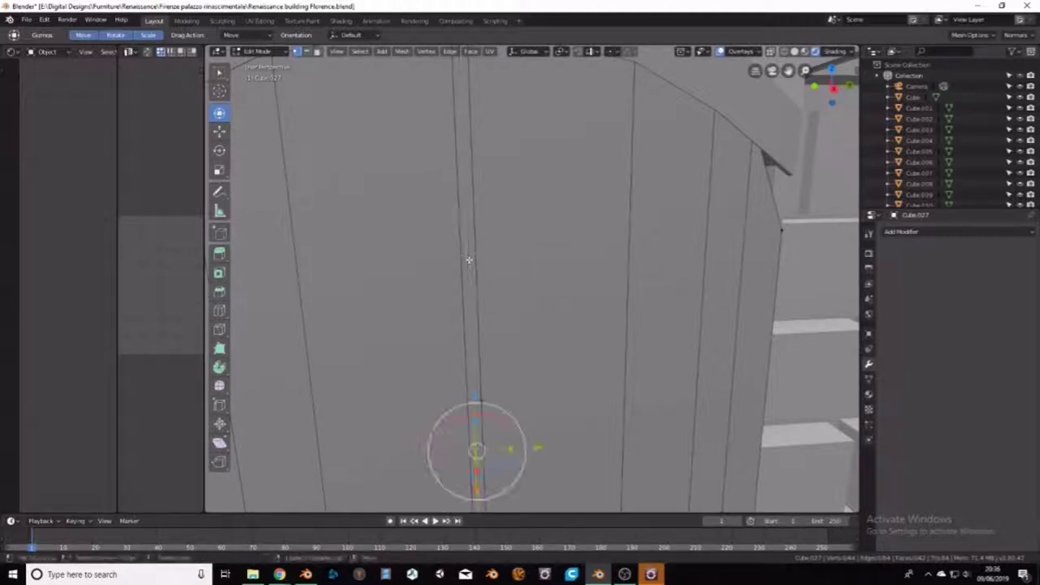
pyautogui.scroll(-5, 480, 280)
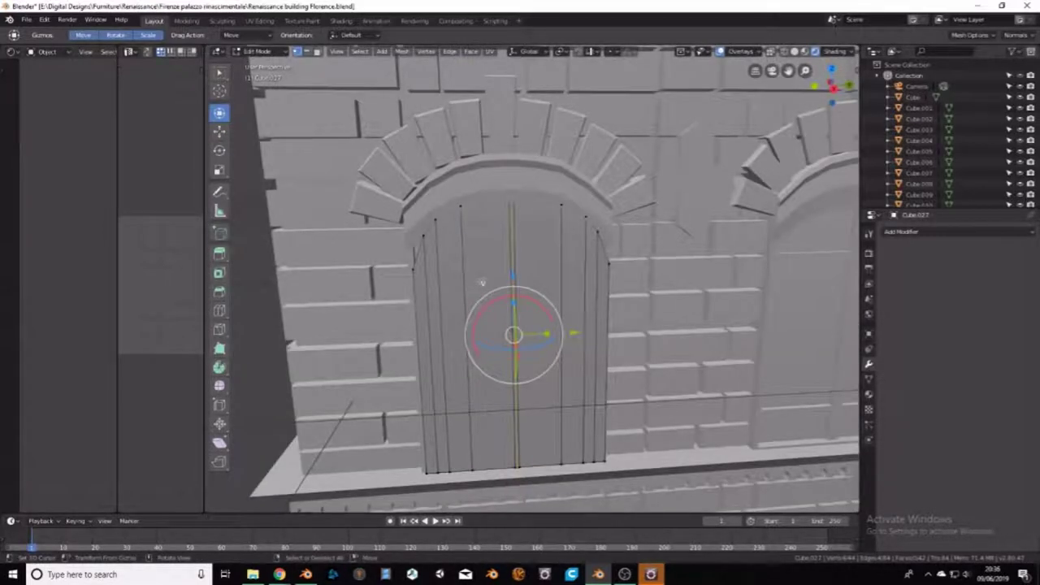
pyautogui.rightClick(496, 351)
pyautogui.click(490, 352)
pyautogui.scroll(3, 490, 352)
pyautogui.scroll(-3, 491, 351)
pyautogui.click(520, 467)
pyautogui.keyDown('alt'); pyautogui.click(517, 438); pyautogui.keyUp('alt')
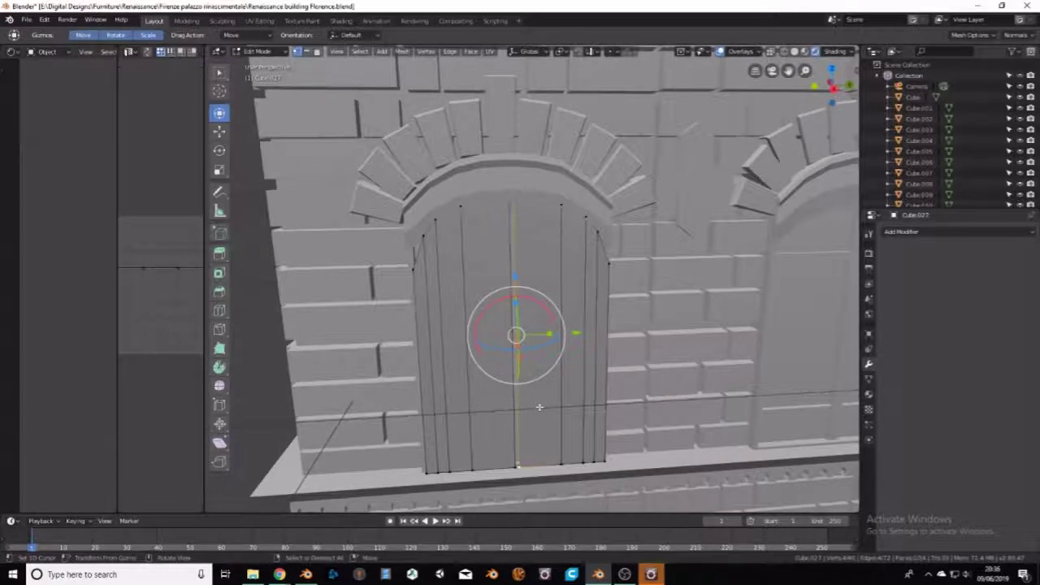
pyautogui.click(515, 461)
pyautogui.keyDown('alt'); pyautogui.click(513, 443); pyautogui.keyUp('alt')
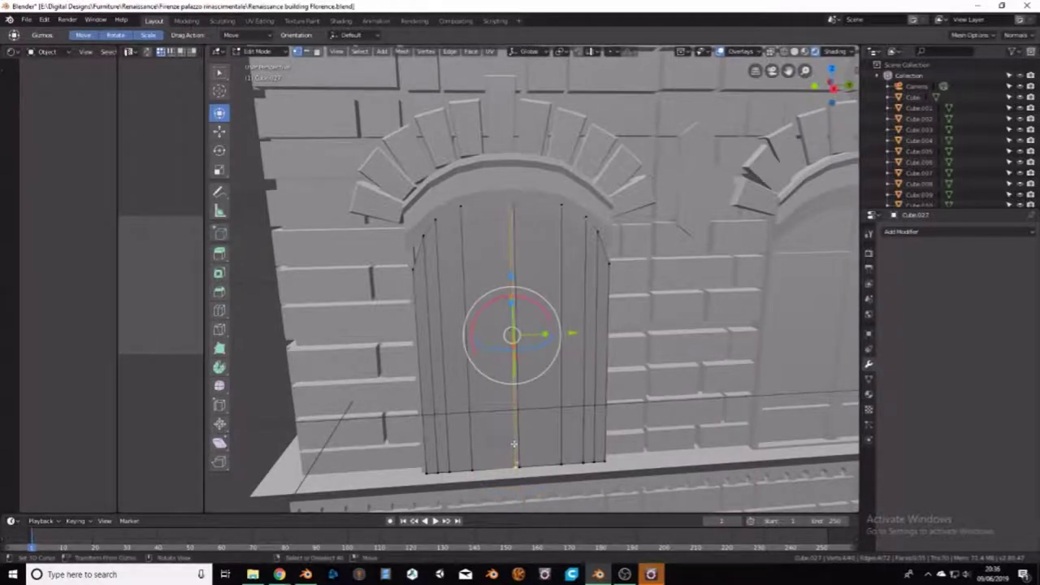
# Step: Select the linked left door half with Ctrl+L and move it right of the opening
pyautogui.scroll(-6, 510, 363)
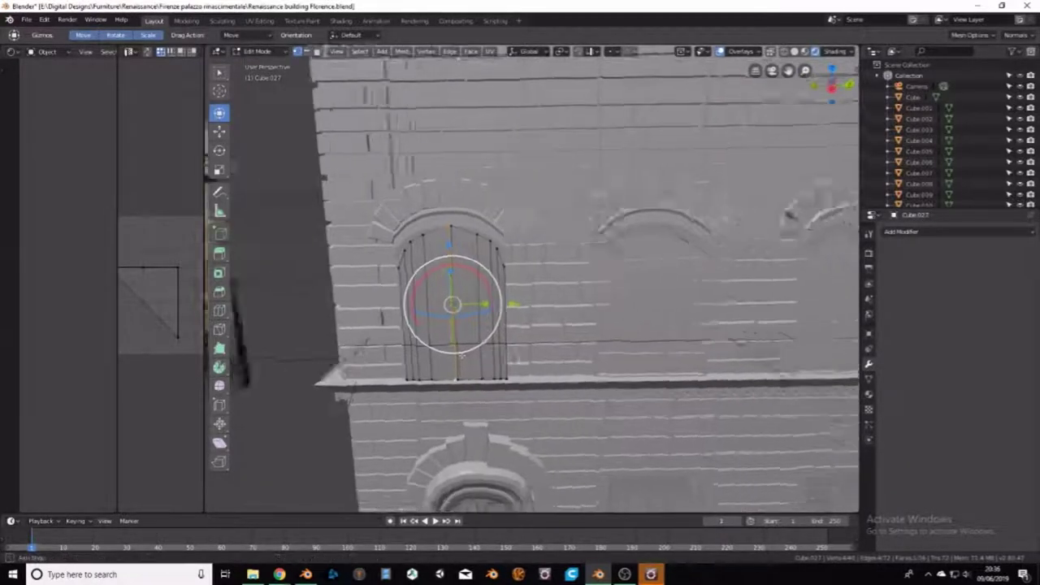
pyautogui.scroll(3, 510, 363)
pyautogui.scroll(5, 510, 363)
pyautogui.scroll(-1, 510, 363)
pyautogui.scroll(-1, 510, 363)
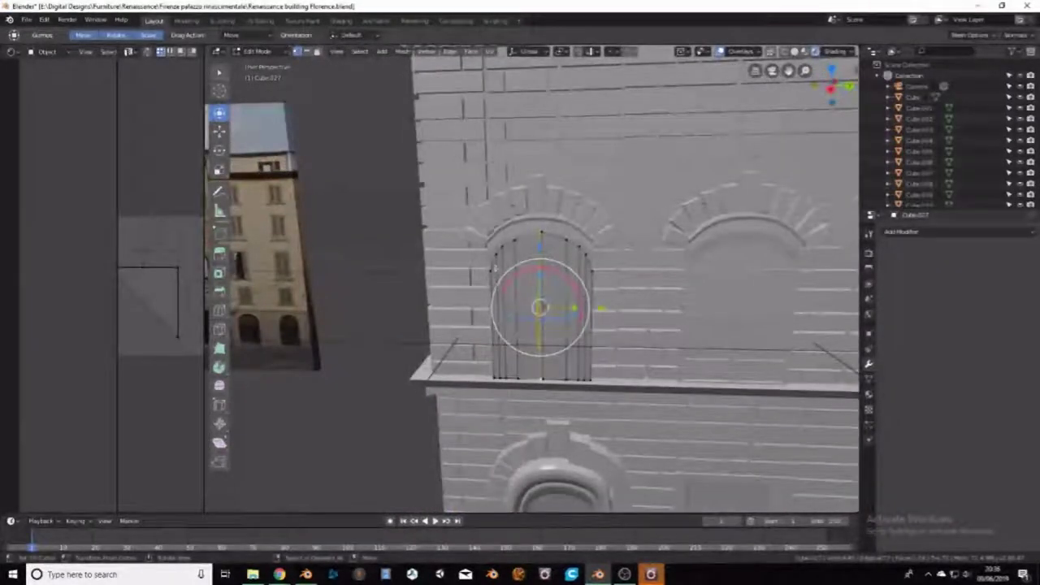
pyautogui.click(492, 271)
pyautogui.hotkey('ctrl', 'l')
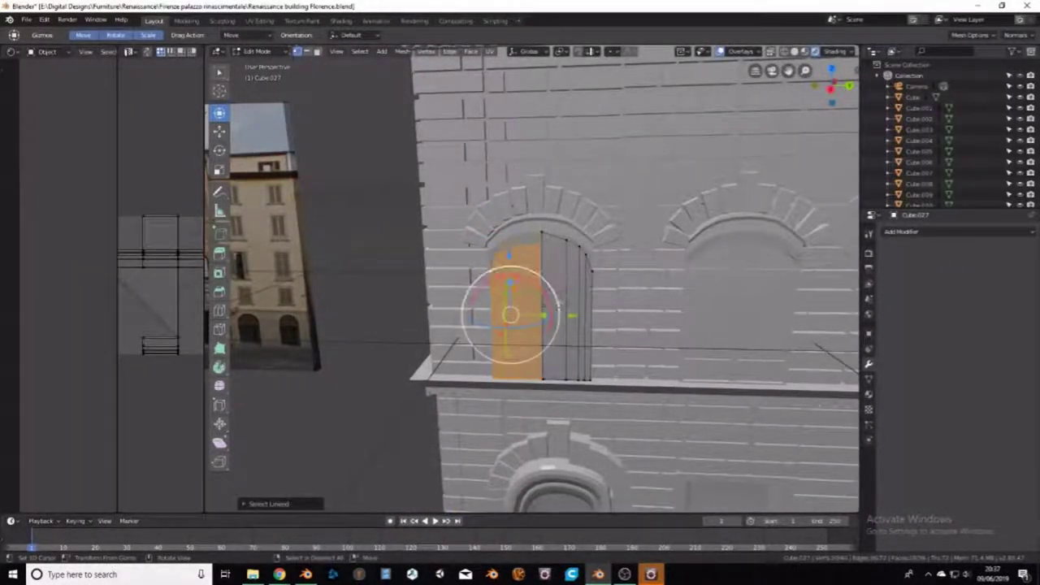
pyautogui.moveTo(573, 316); pyautogui.dragTo(677, 322)
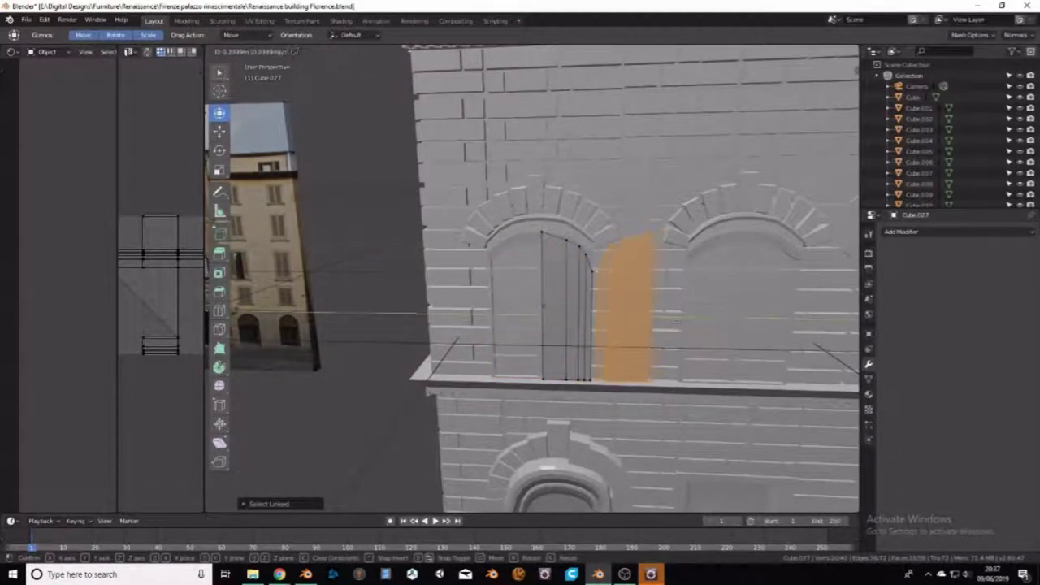
pyautogui.moveTo(673, 323); pyautogui.dragTo(673, 323)
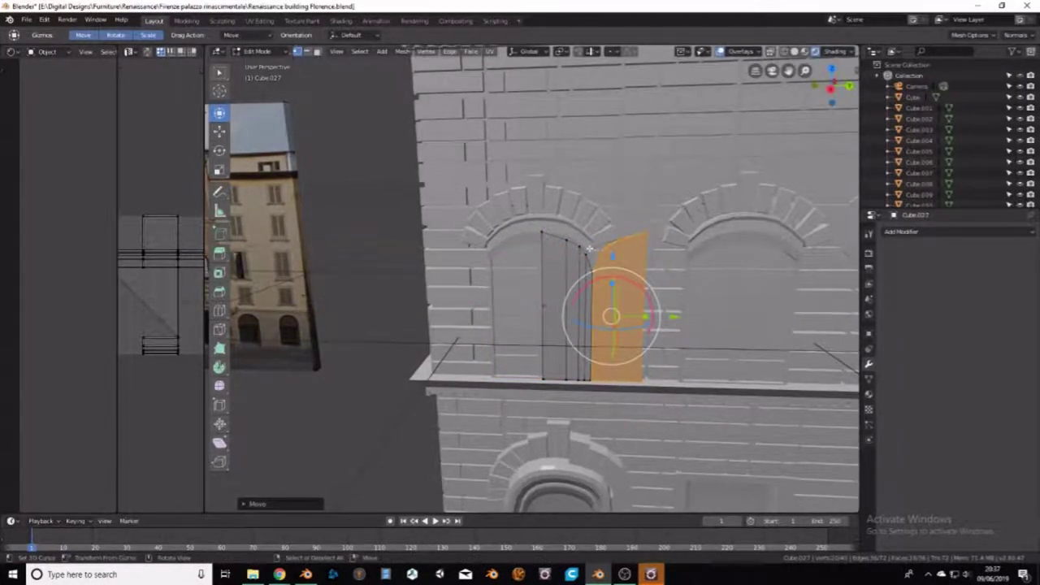
# Step: Select the other linked half and slide it sideways along the Y axis
pyautogui.click(593, 246)
pyautogui.hotkey('ctrl', 'l')
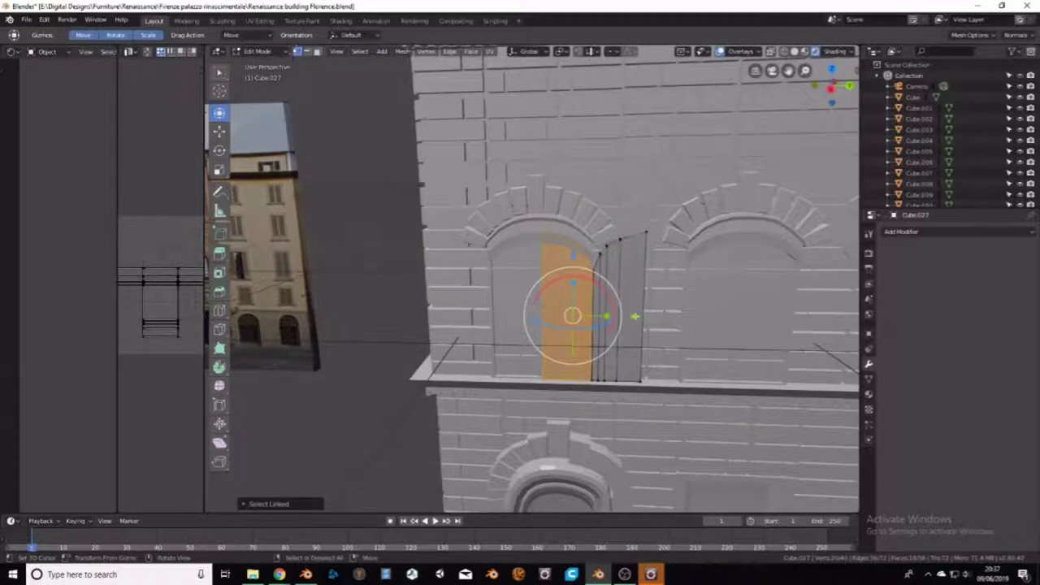
pyautogui.press('g')
pyautogui.press('y')
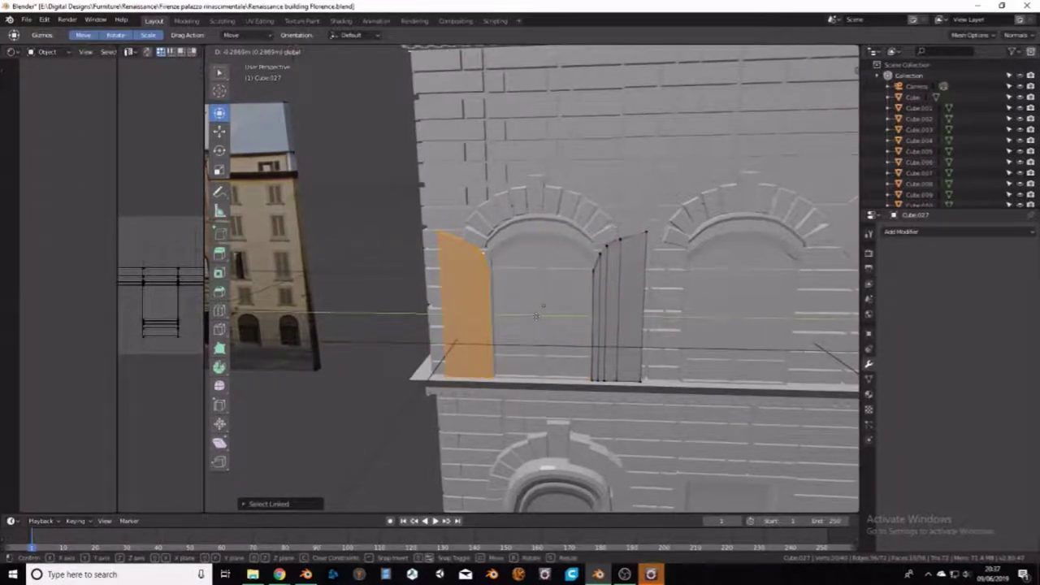
pyautogui.click(536, 316)
pyautogui.moveTo(536, 316)
pyautogui.mouseDown(button='middle')
pyautogui.moveTo(495, 312)
pyautogui.moveTo(597, 327)
pyautogui.moveTo(535, 321)
pyautogui.mouseUp(button='middle')
pyautogui.scroll(5, 535, 321)
pyautogui.scroll(3, 535, 320)
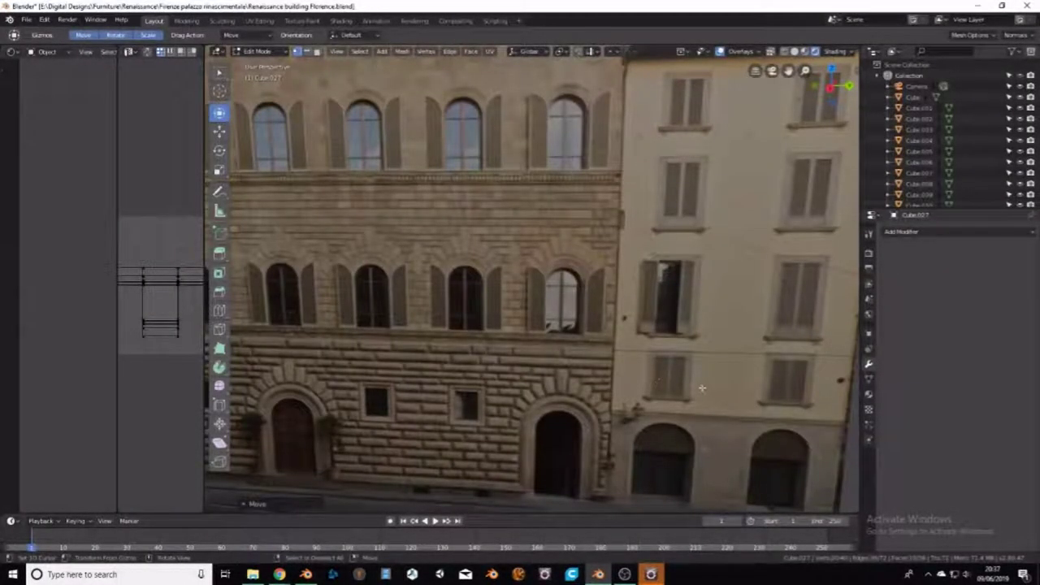
pyautogui.scroll(-4, 740, 355)
pyautogui.moveTo(740, 355)
pyautogui.keyDown('shift'); pyautogui.mouseDown(button='middle')
pyautogui.moveTo(627, 350)
pyautogui.moveTo(580, 368)
pyautogui.mouseUp(button='middle'); pyautogui.keyUp('shift')
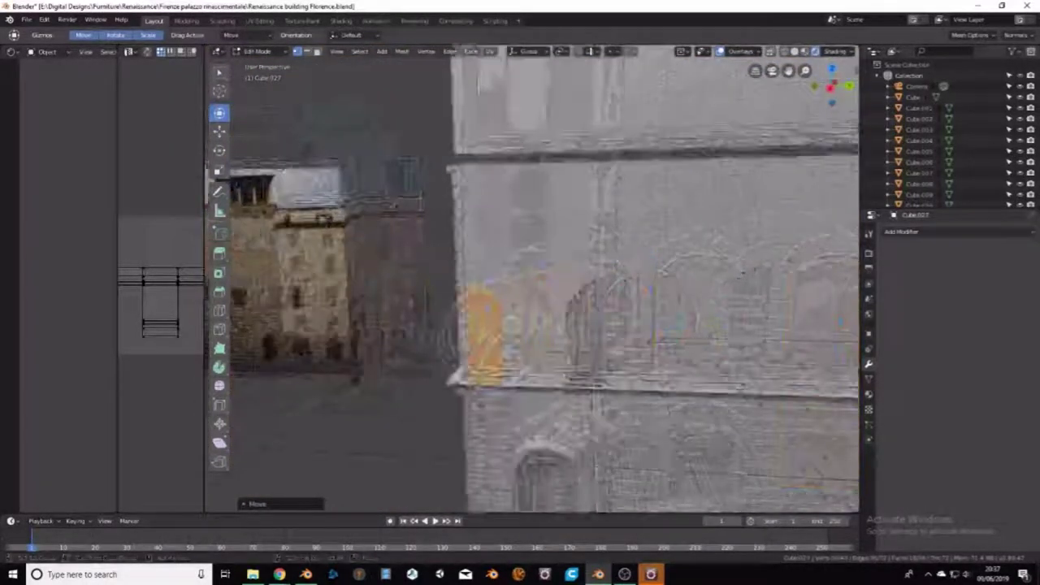
pyautogui.scroll(5, 580, 369)
pyautogui.moveTo(460, 319); pyautogui.dragTo(489, 293, button='middle')
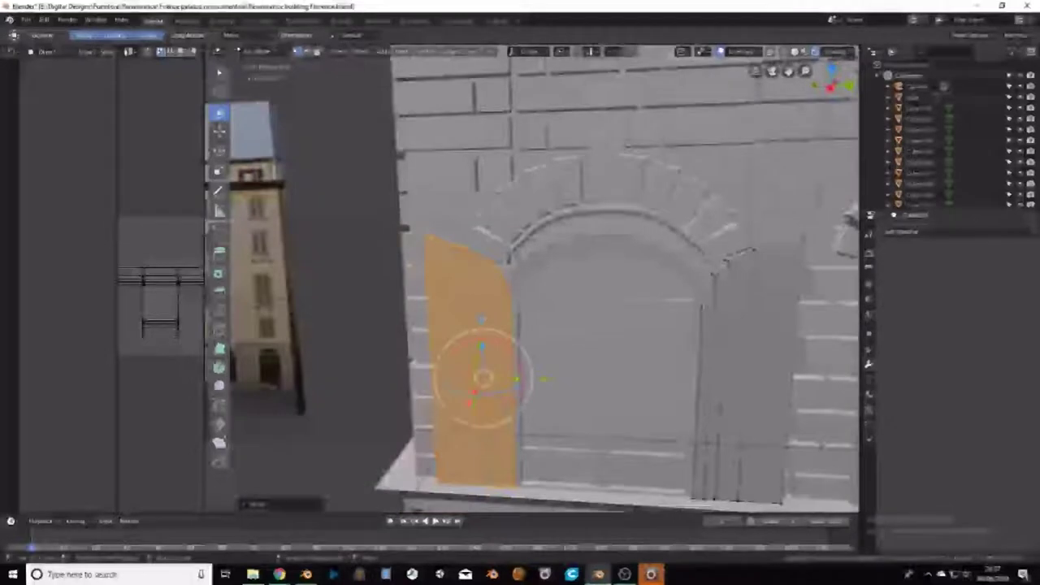
# Step: Cut a vertical loop into the left shutter and reposition its inner vertical edge
pyautogui.hotkey('ctrl', 'r')
pyautogui.click(479, 290)
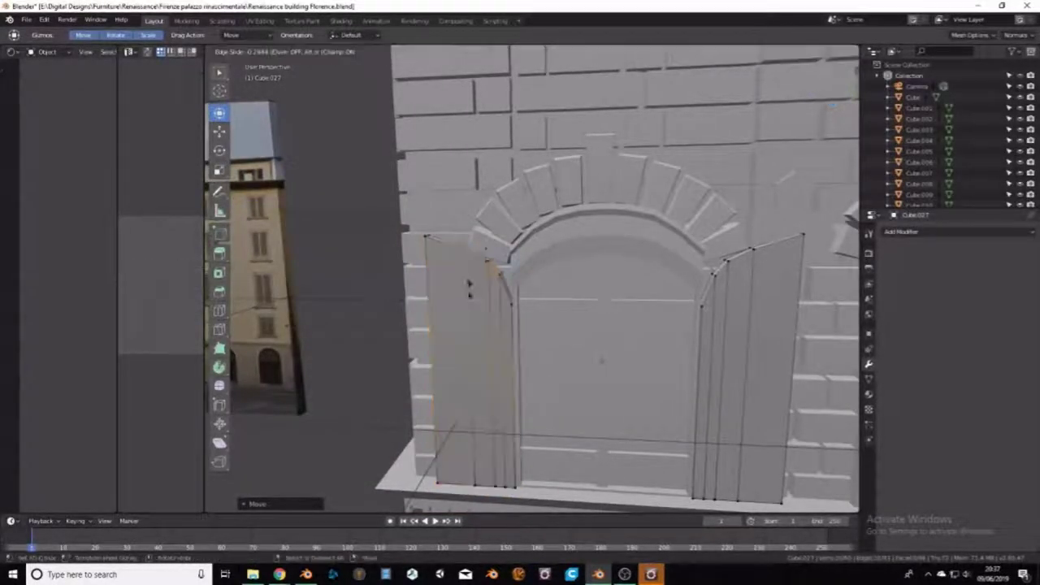
pyautogui.click(514, 185)
pyautogui.click(426, 244)
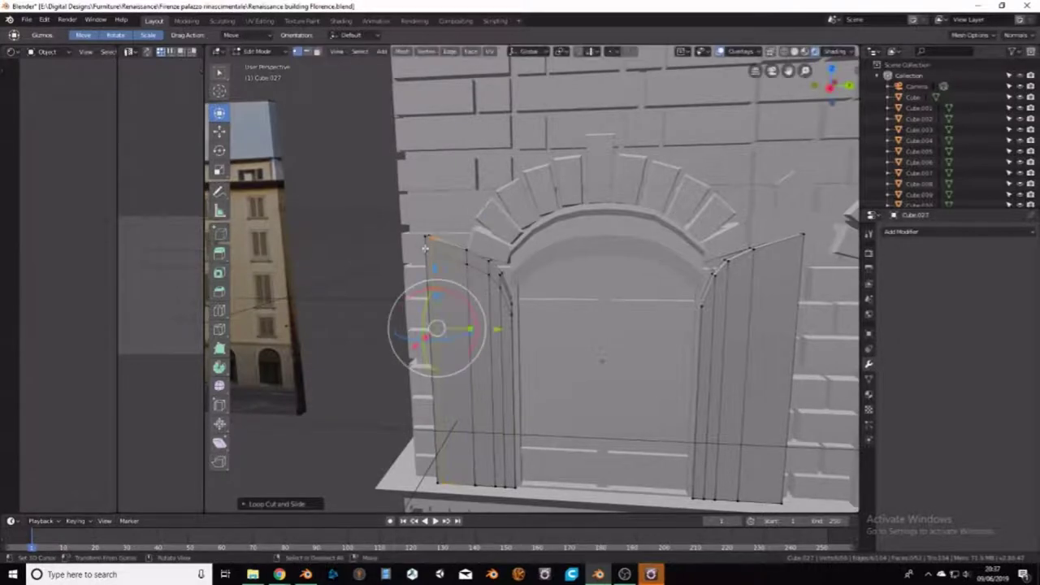
pyautogui.click(504, 342)
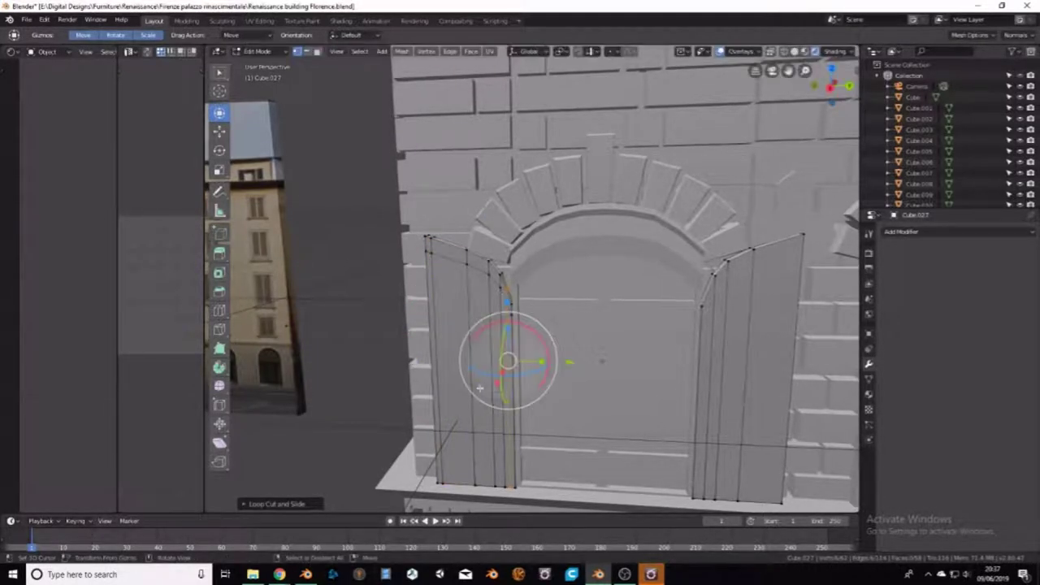
pyautogui.press('g')
pyautogui.press('g')
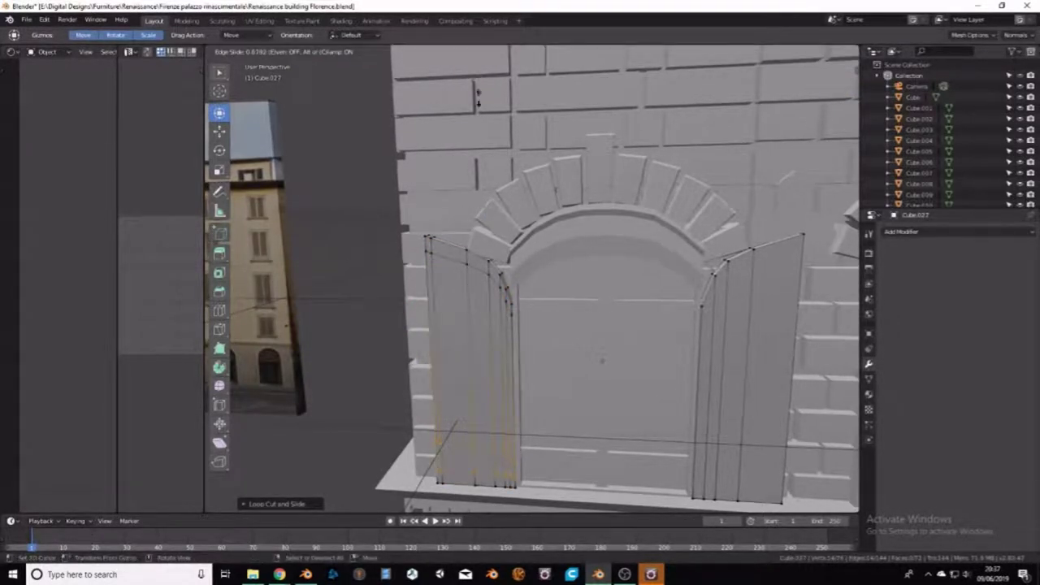
pyautogui.click(483, 109)
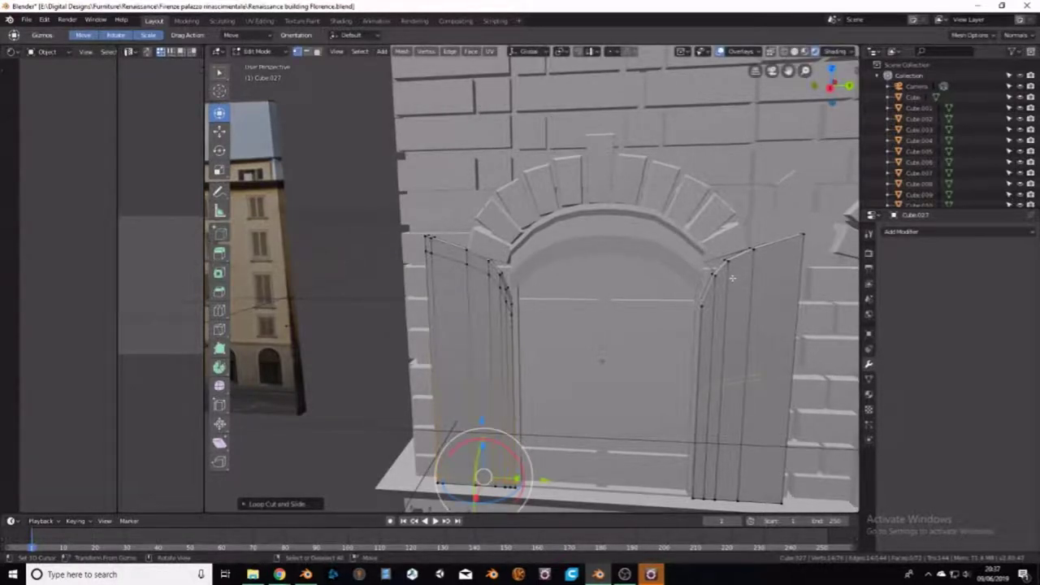
# Step: Slide further vertical loops close to the right shutter's edges
pyautogui.press('g')
pyautogui.press('g')
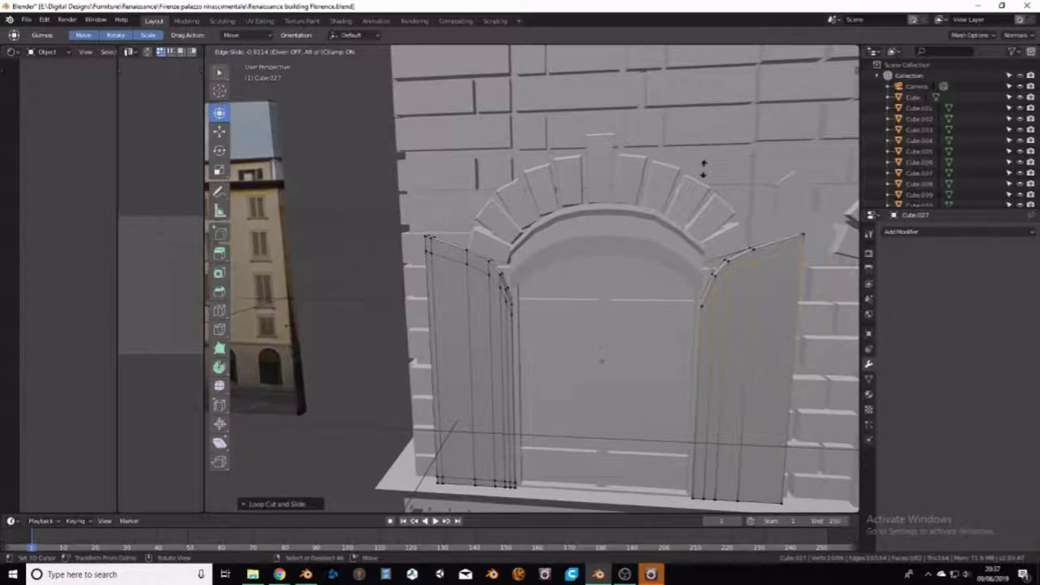
pyautogui.click(703, 168)
pyautogui.press('g')
pyautogui.press('g')
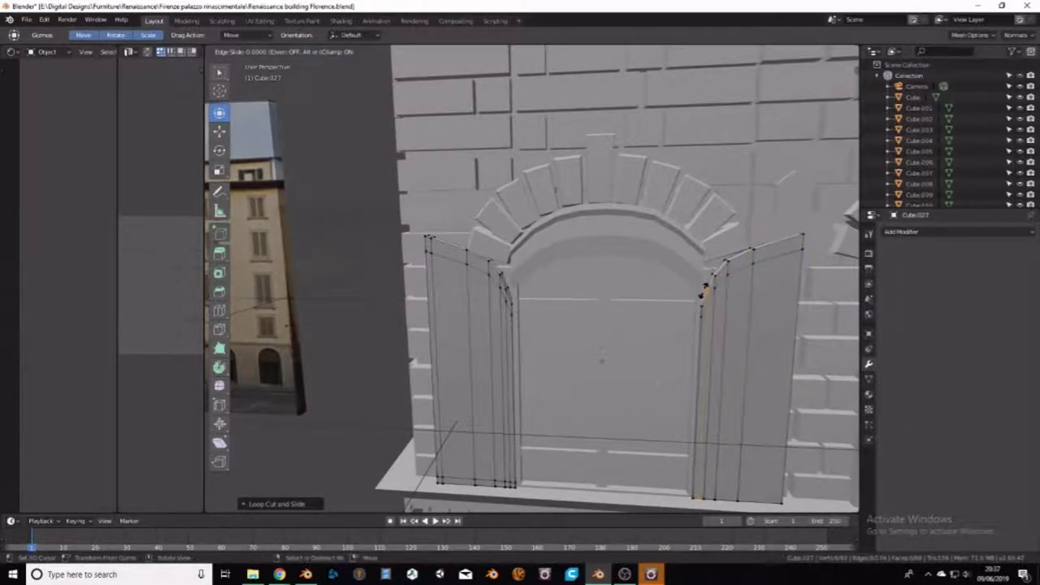
pyautogui.click(703, 291)
pyautogui.press('g')
pyautogui.press('g')
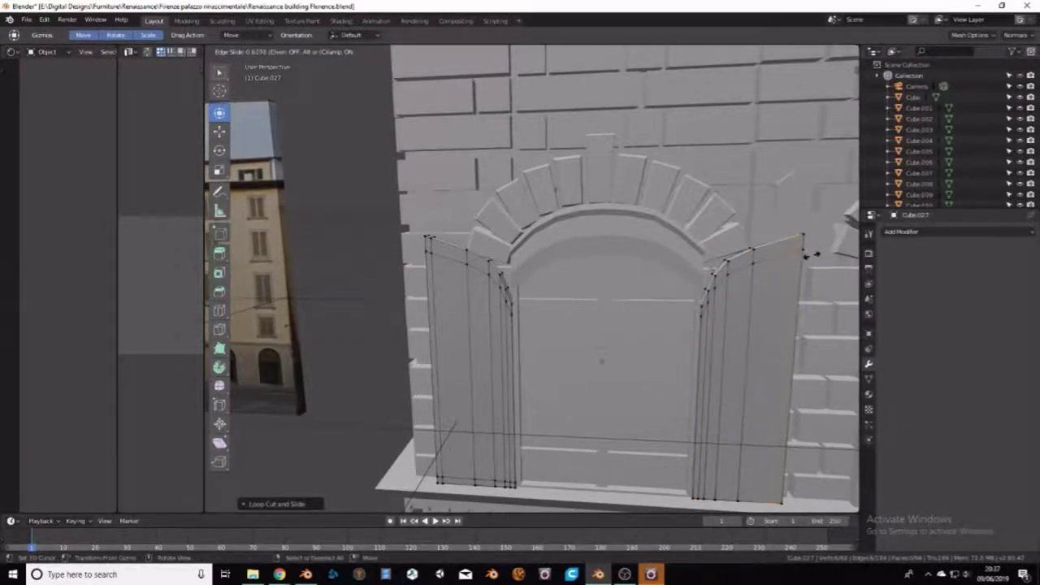
pyautogui.click(809, 259)
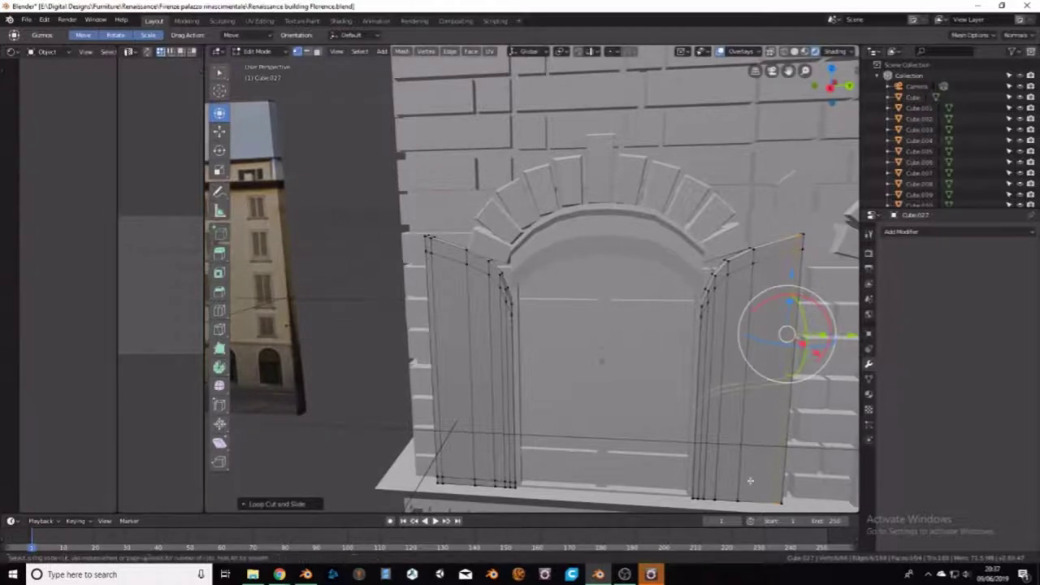
pyautogui.press('g')
pyautogui.press('g')
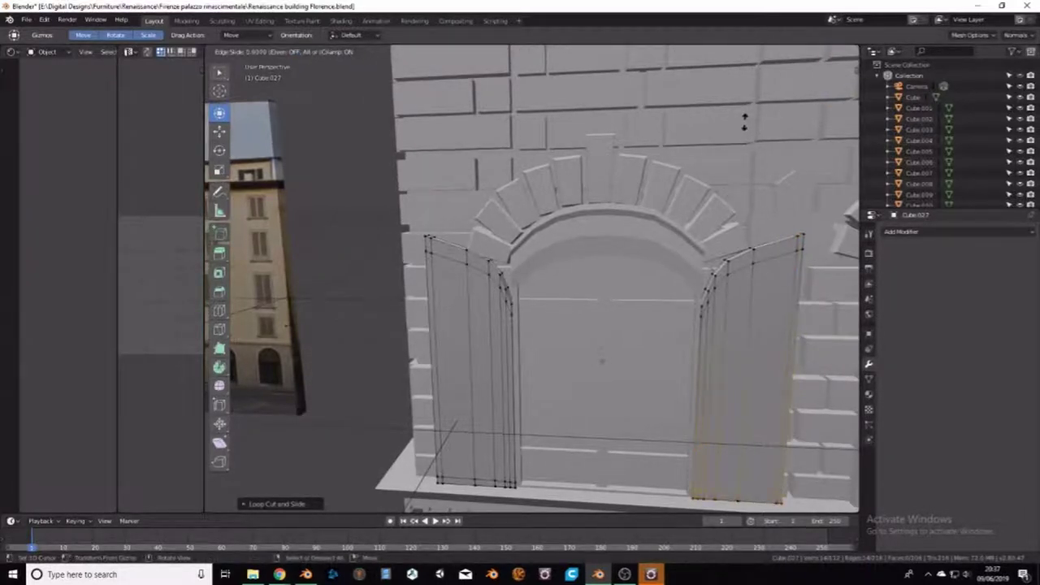
pyautogui.click(745, 127)
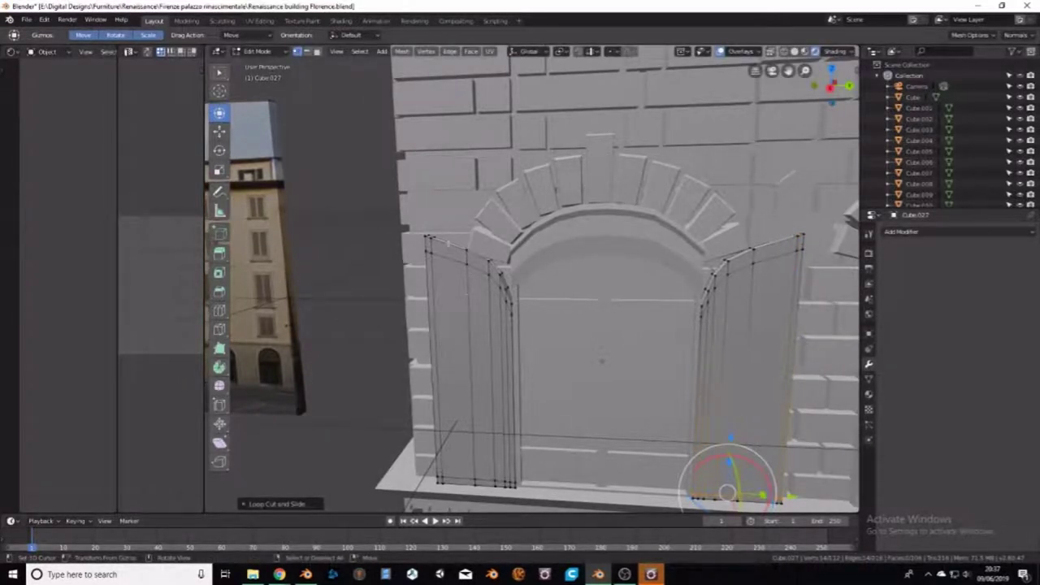
# Step: Select the top and vertical edges of the left shutter
pyautogui.click(439, 255)
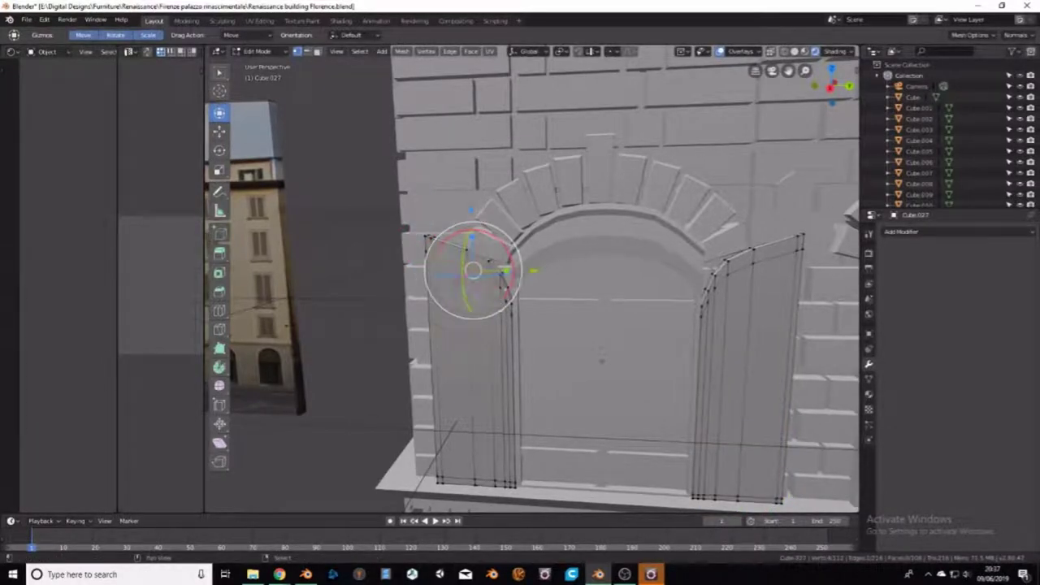
pyautogui.keyDown('shift'); pyautogui.click(505, 302); pyautogui.keyUp('shift')
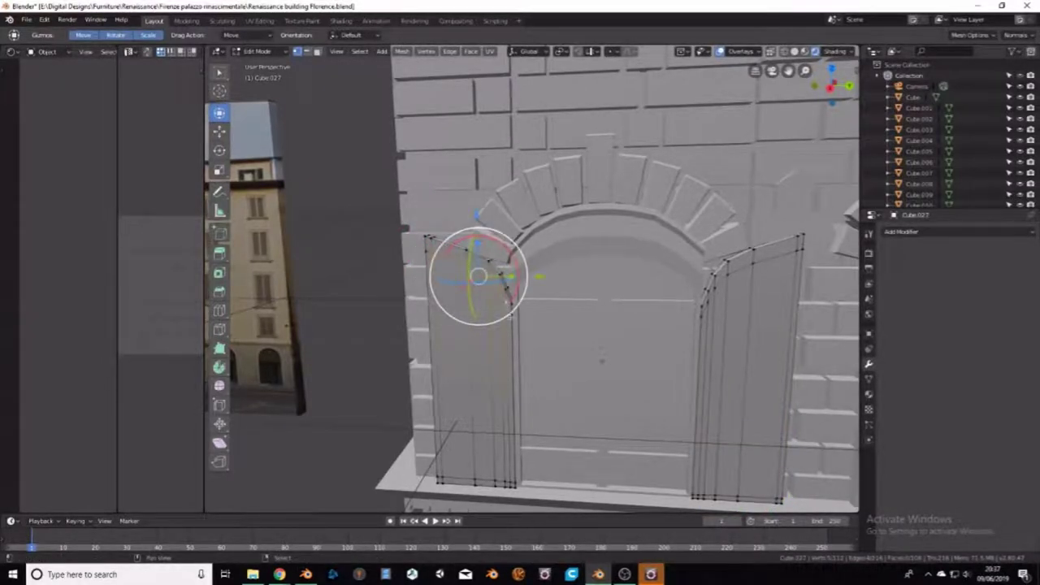
pyautogui.keyDown('shift'); pyautogui.click(487, 389); pyautogui.keyUp('shift')
pyautogui.click(507, 480)
# Step: Grow the selection across the whole left shutter
pyautogui.keyDown('shift'); pyautogui.click(493, 481); pyautogui.keyUp('shift')
pyautogui.press('ctrl+KP_Add')
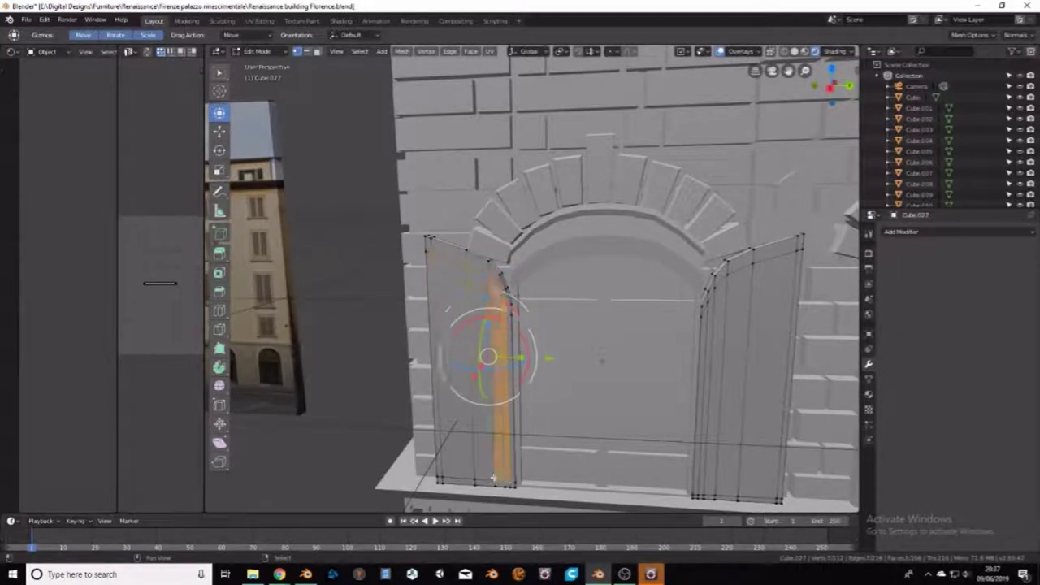
pyautogui.press('ctrl+KP_Add')
pyautogui.press('ctrl+KP_Add')
pyautogui.moveTo(494, 481); pyautogui.dragTo(349, 331, button='middle')
pyautogui.keyDown('shift'); pyautogui.moveTo(682, 365); pyautogui.dragTo(591, 279, button='middle'); pyautogui.keyUp('shift')
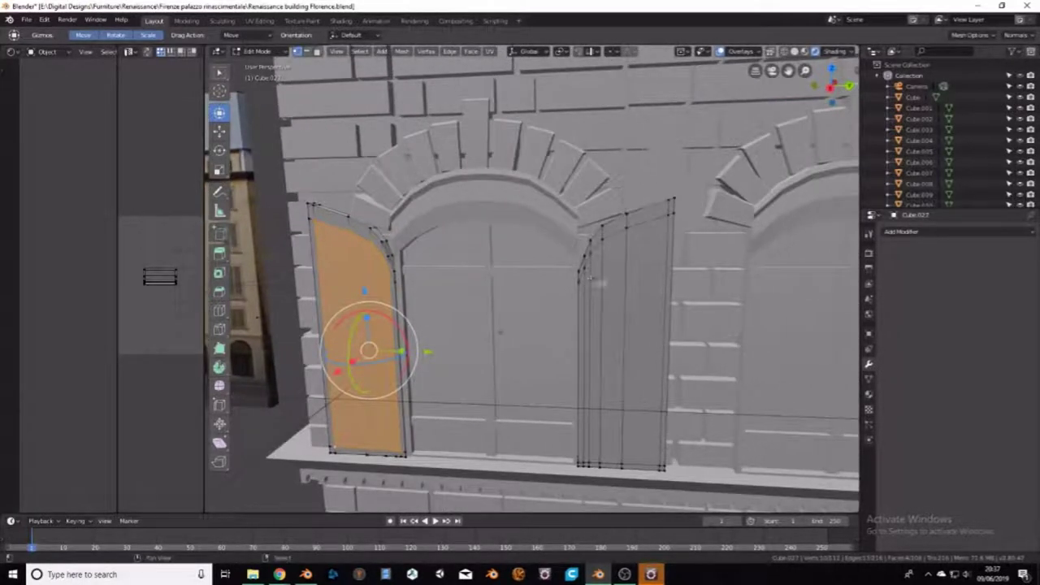
# Step: Add the right shutter's edges and inner faces to the selection
pyautogui.keyDown('shift'); pyautogui.click(587, 272); pyautogui.keyUp('shift')
pyautogui.keyDown('shift'); pyautogui.click(594, 255); pyautogui.keyUp('shift')
pyautogui.keyDown('shift'); pyautogui.click(595, 255); pyautogui.keyUp('shift')
pyautogui.keyDown('shift'); pyautogui.click(651, 224); pyautogui.keyUp('shift')
pyautogui.keyDown('shift'); pyautogui.click(631, 462); pyautogui.keyUp('shift')
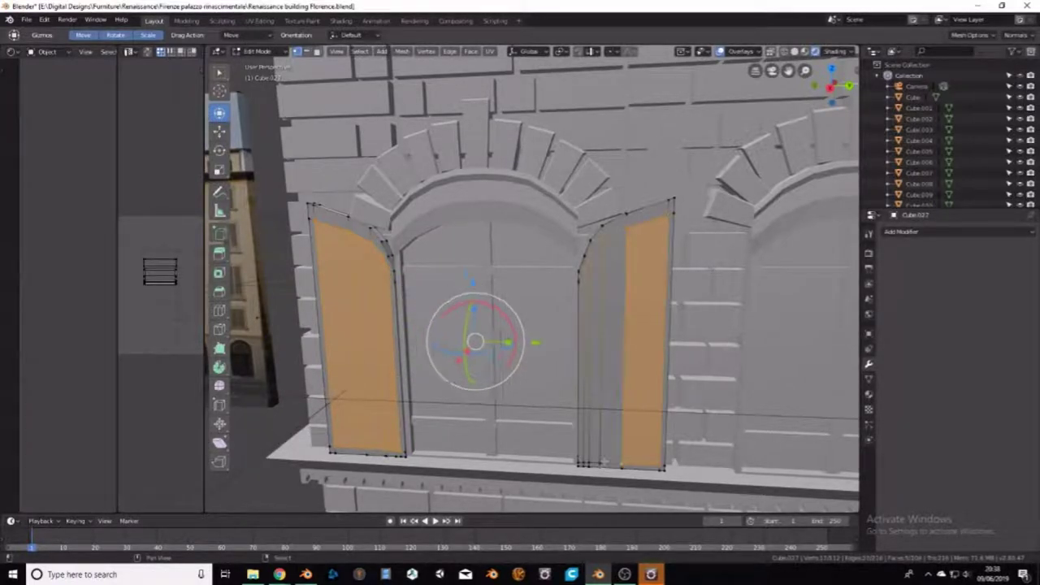
pyautogui.keyDown('shift'); pyautogui.click(602, 461); pyautogui.keyUp('shift')
pyautogui.keyDown('shift'); pyautogui.click(590, 457); pyautogui.keyUp('shift')
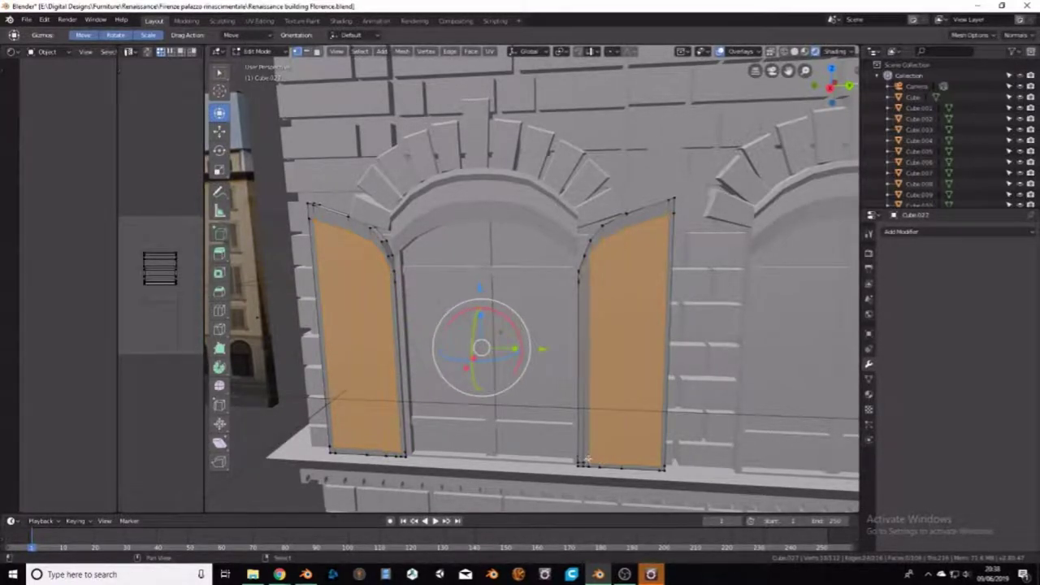
pyautogui.keyDown('shift'); pyautogui.click(590, 456); pyautogui.keyUp('shift')
pyautogui.keyDown('shift'); pyautogui.click(586, 461); pyautogui.keyUp('shift')
pyautogui.keyDown('shift'); pyautogui.click(584, 462); pyautogui.keyUp('shift')
# Step: Extrude the selected shutter faces for thickness and scale them into place
pyautogui.moveTo(584, 462); pyautogui.dragTo(678, 404, button='middle')
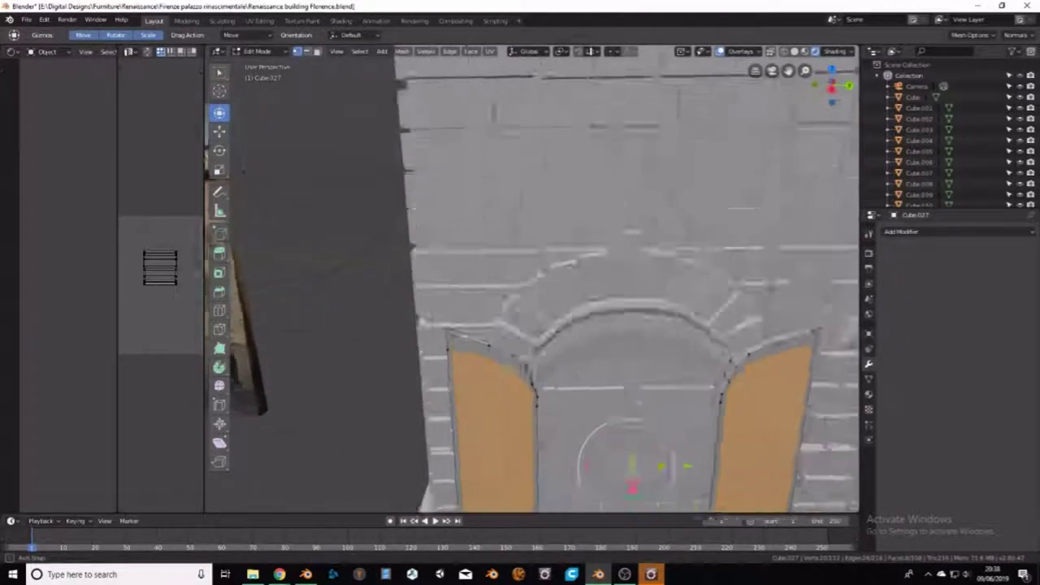
pyautogui.press('e')
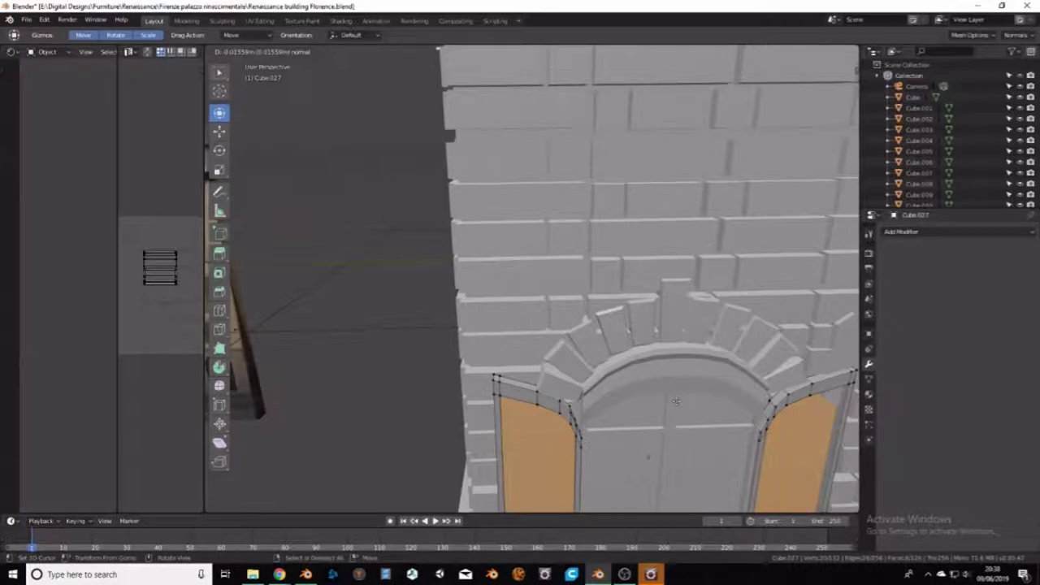
pyautogui.click(676, 402)
pyautogui.moveTo(669, 379); pyautogui.dragTo(671, 358, button='middle')
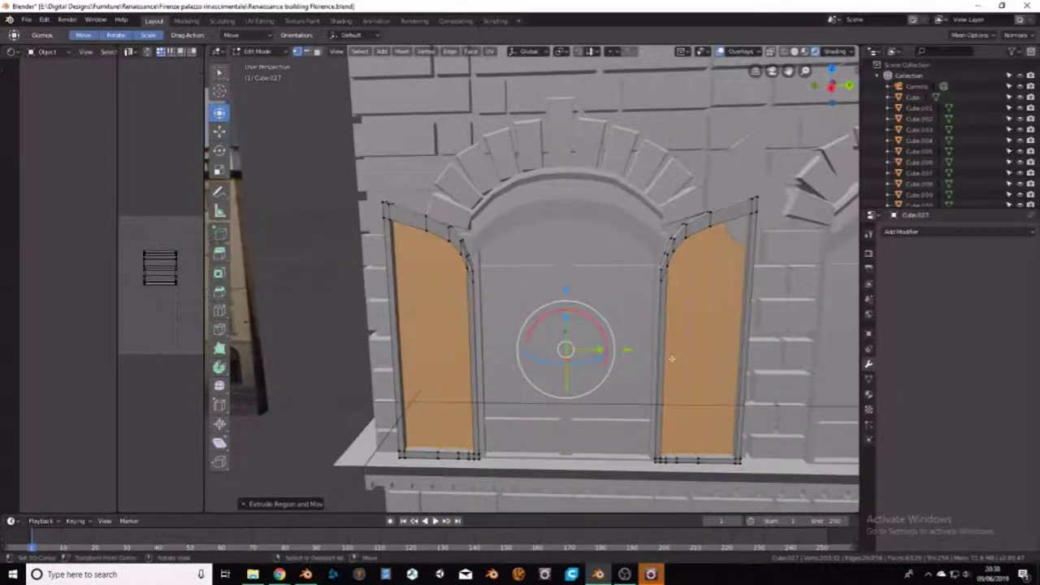
pyautogui.scroll(-3, 671, 358)
pyautogui.moveTo(642, 299); pyautogui.dragTo(690, 321, button='middle')
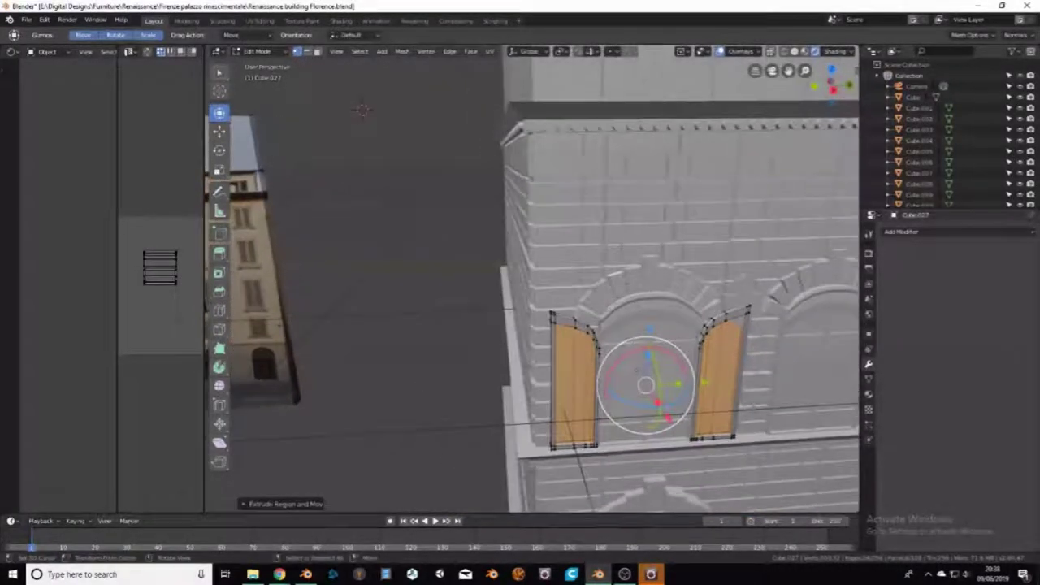
pyautogui.press('s')
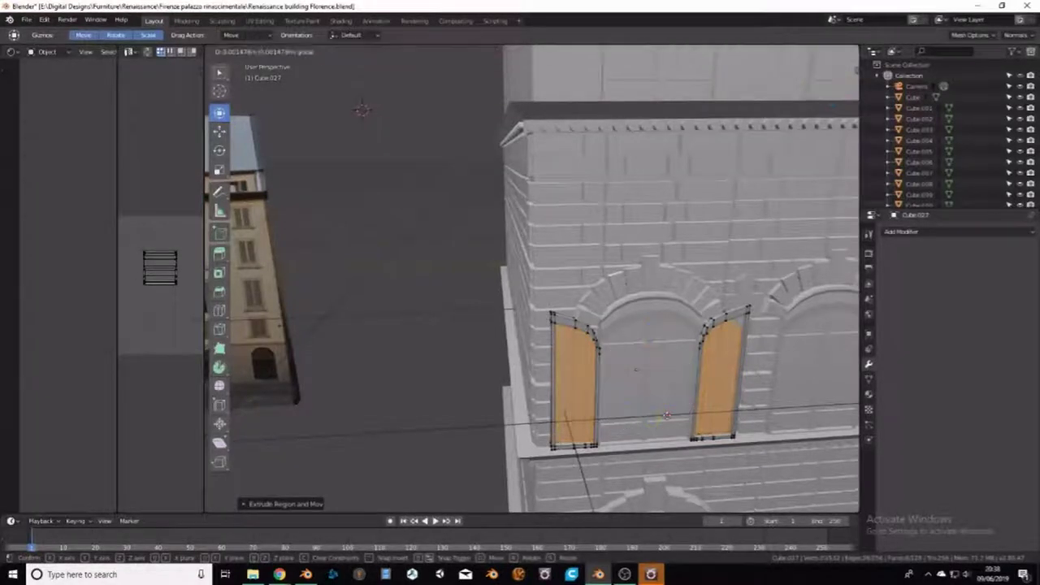
pyautogui.click(667, 415)
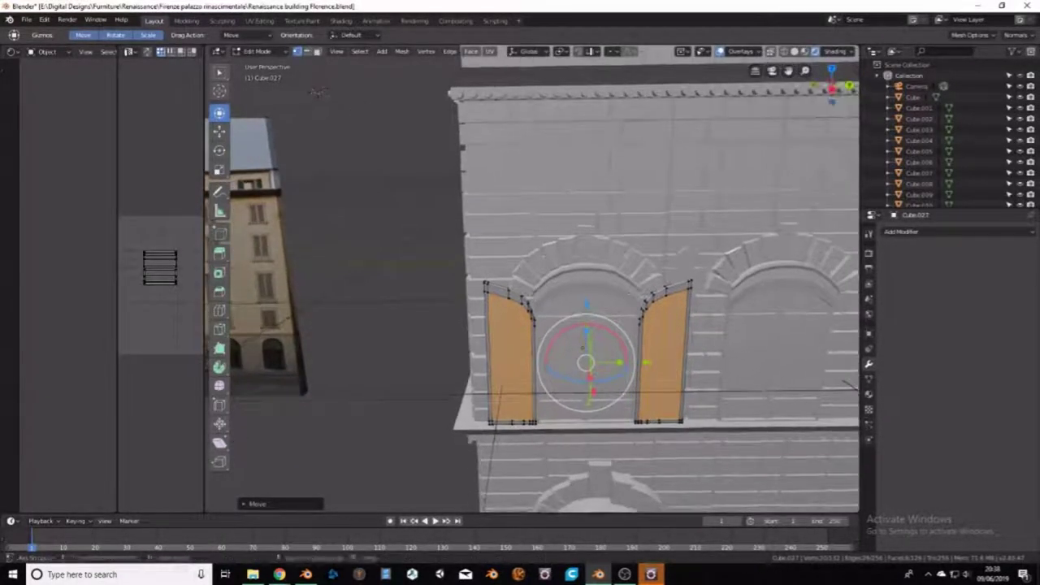
pyautogui.moveTo(667, 415); pyautogui.dragTo(541, 200, button='middle')
pyautogui.scroll(3, 541, 200)
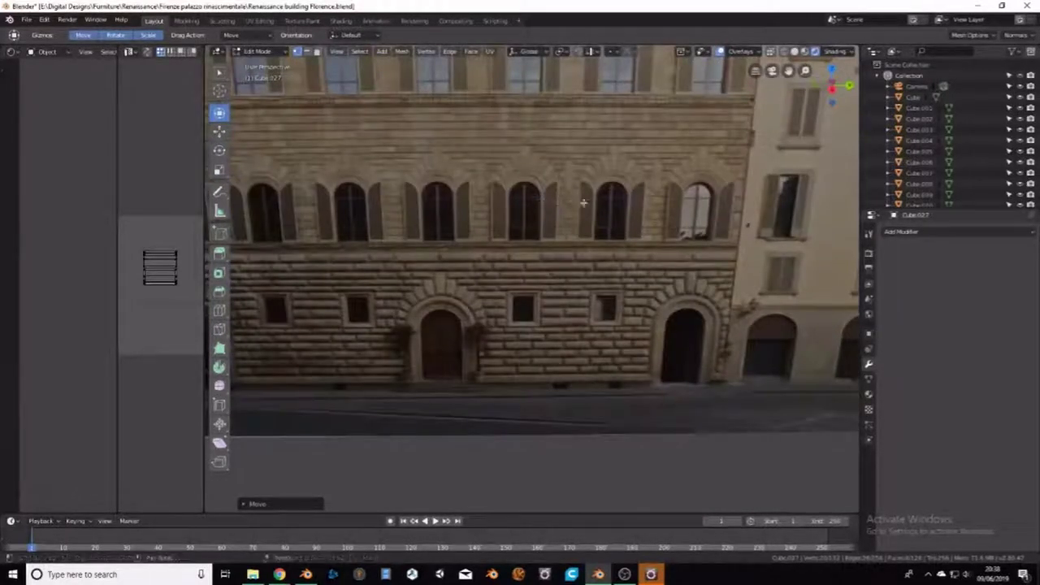
pyautogui.scroll(2, 541, 199)
pyautogui.moveTo(619, 319); pyautogui.dragTo(650, 252, button='middle')
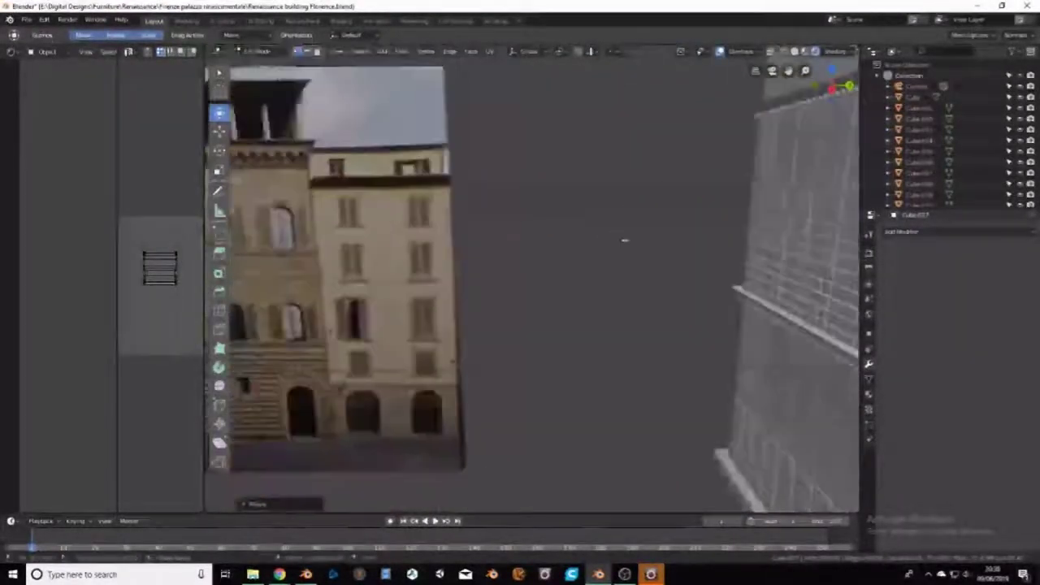
pyautogui.scroll(5, 650, 252)
pyautogui.scroll(-5, 455, 235)
pyautogui.moveTo(456, 236); pyautogui.dragTo(619, 261, button='middle')
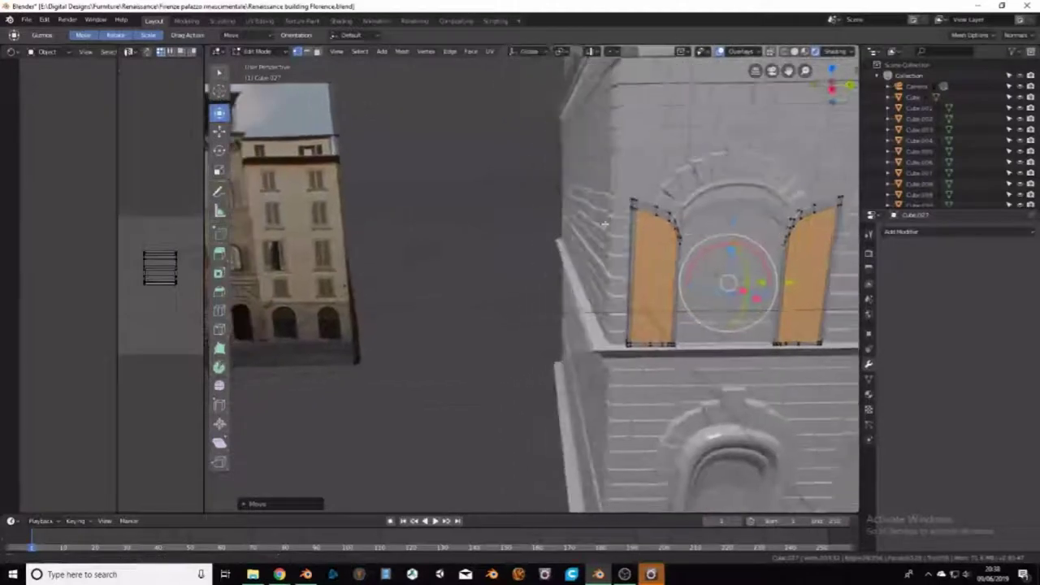
pyautogui.scroll(3, 619, 261)
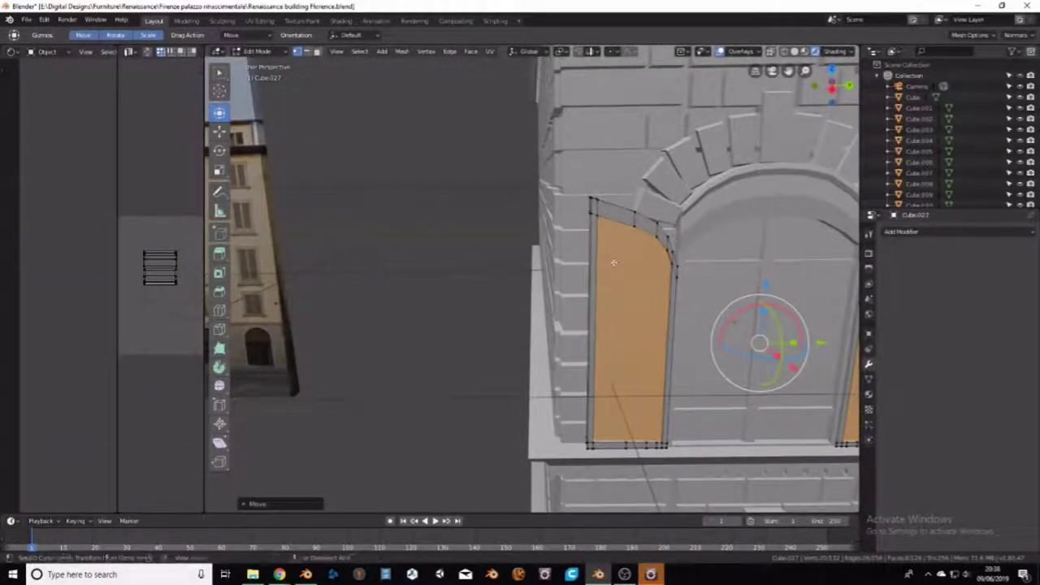
# Step: Slice the left shutter with many evenly spaced horizontal loop cuts
pyautogui.hotkey('ctrl', 'r')
pyautogui.scroll(5, 614, 262)
pyautogui.scroll(5, 614, 262)
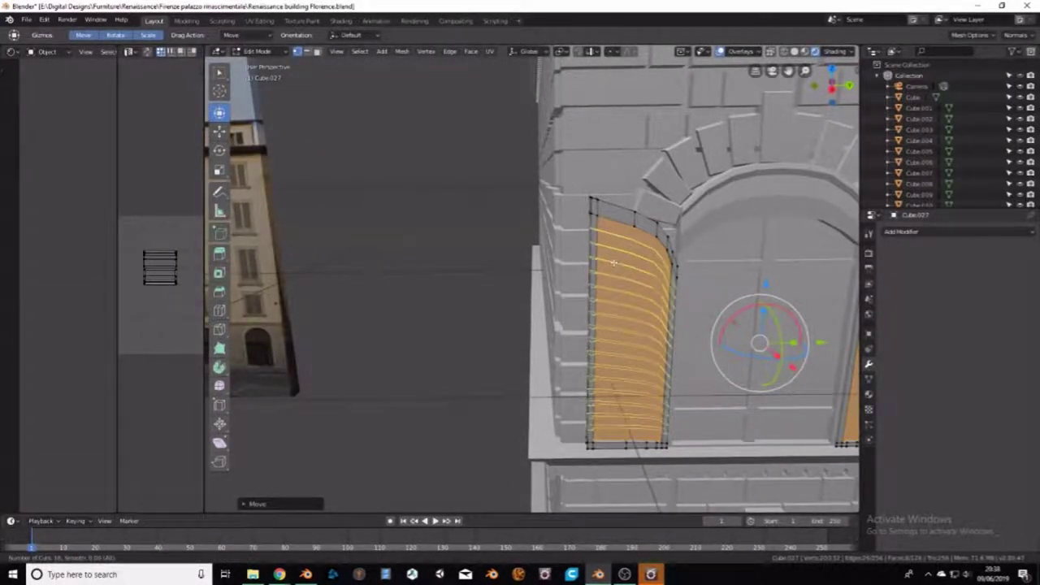
pyautogui.click(618, 264)
pyautogui.rightClick(703, 264)
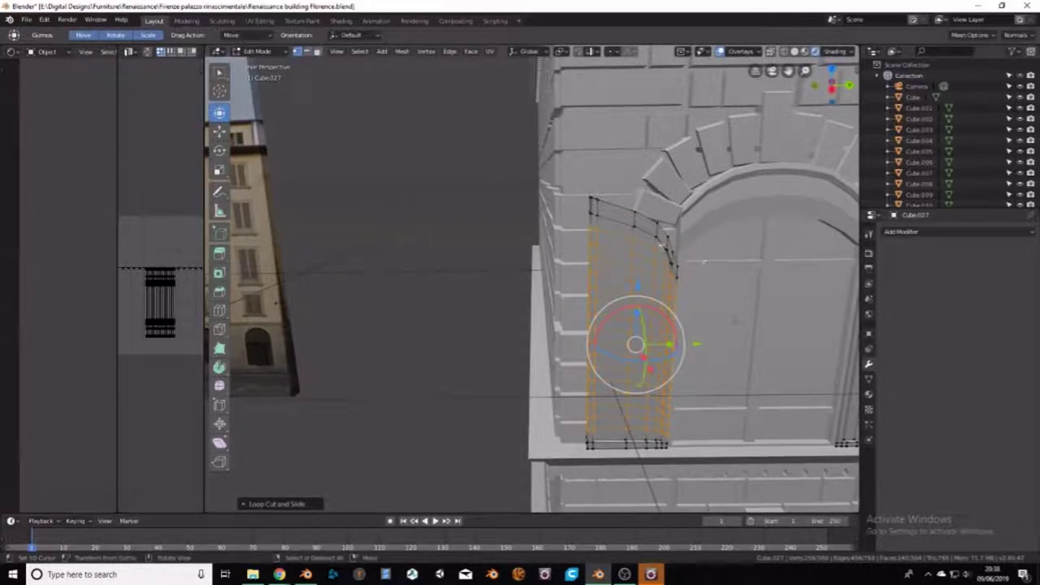
pyautogui.scroll(3, 650, 248)
pyautogui.scroll(4, 596, 235)
# Step: Select the shutter's top and lower its top vertices slightly
pyautogui.click(488, 144)
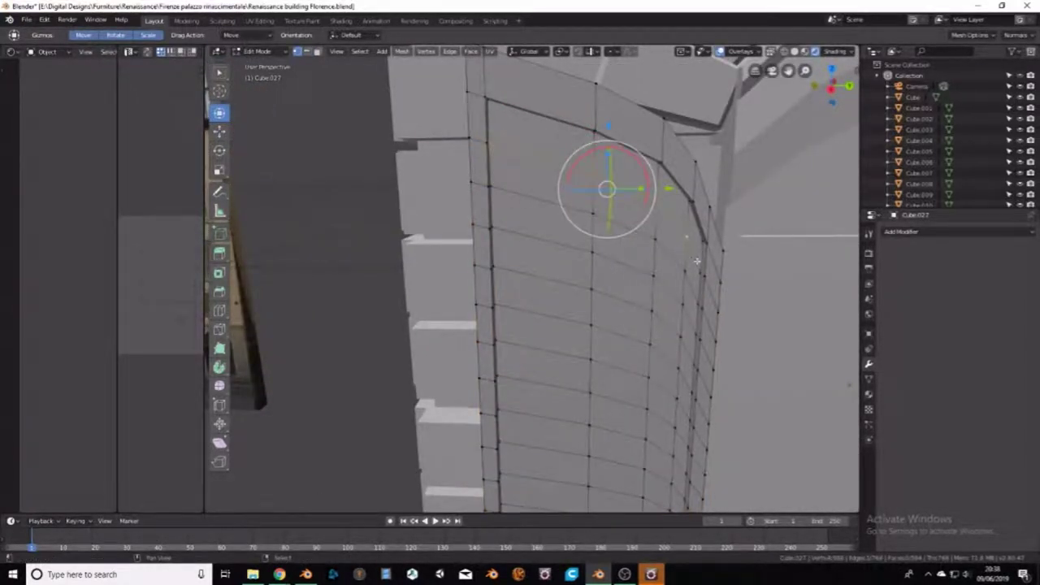
pyautogui.moveTo(689, 237)
pyautogui.mouseDown(button='middle')
pyautogui.moveTo(630, 261)
pyautogui.moveTo(568, 243)
pyautogui.mouseUp(button='middle')
pyautogui.scroll(-5, 630, 261)
pyautogui.scroll(3, 569, 244)
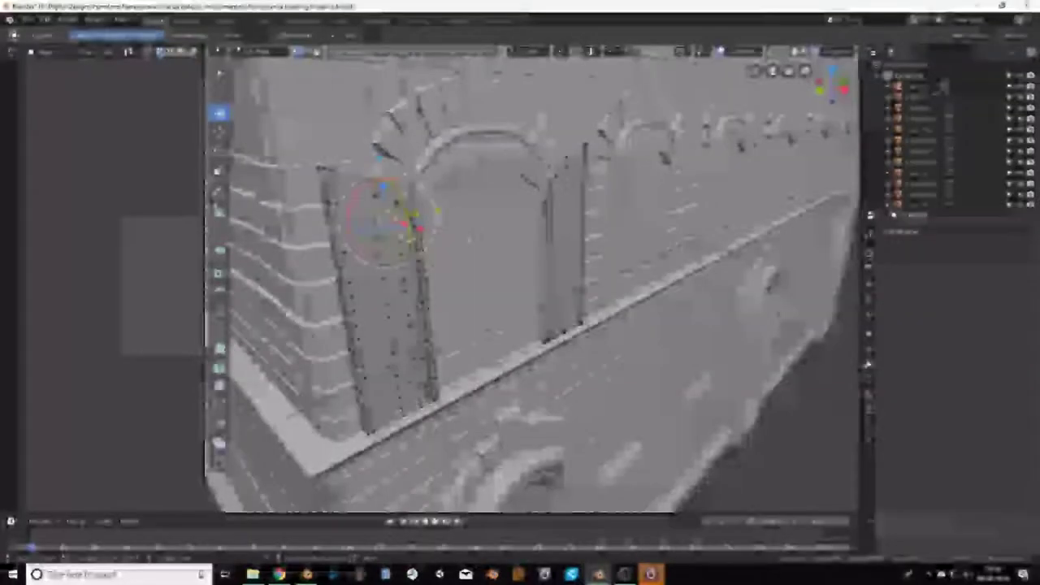
pyautogui.moveTo(528, 276)
pyautogui.mouseDown(button='middle')
pyautogui.moveTo(487, 268)
pyautogui.moveTo(569, 260)
pyautogui.moveTo(384, 277)
pyautogui.mouseUp(button='middle')
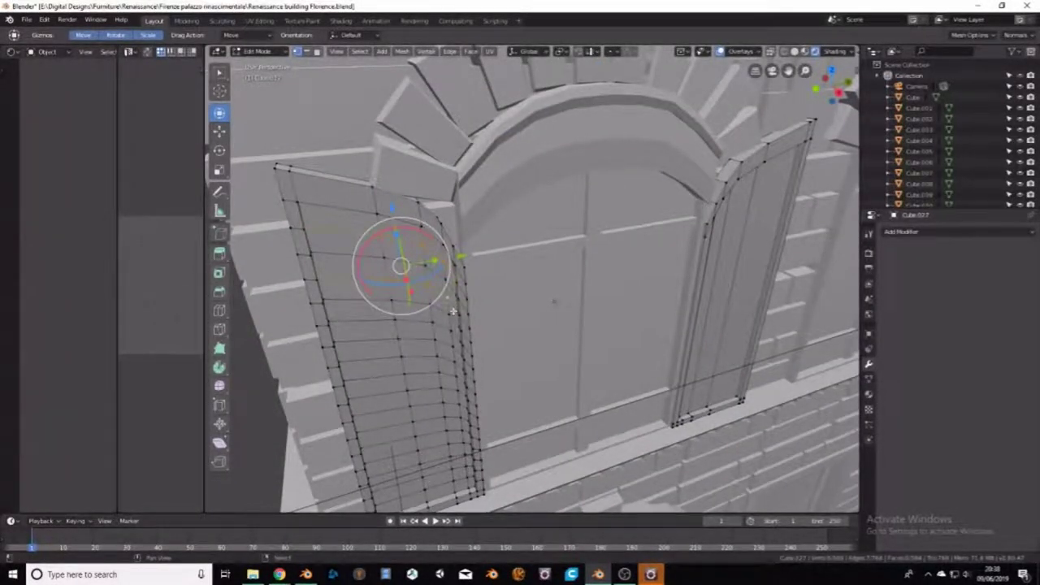
pyautogui.moveTo(453, 311)
pyautogui.mouseDown(button='middle')
pyautogui.moveTo(395, 273)
pyautogui.moveTo(407, 235)
pyautogui.moveTo(408, 254)
pyautogui.mouseUp(button='middle')
pyautogui.scroll(-5, 403, 251)
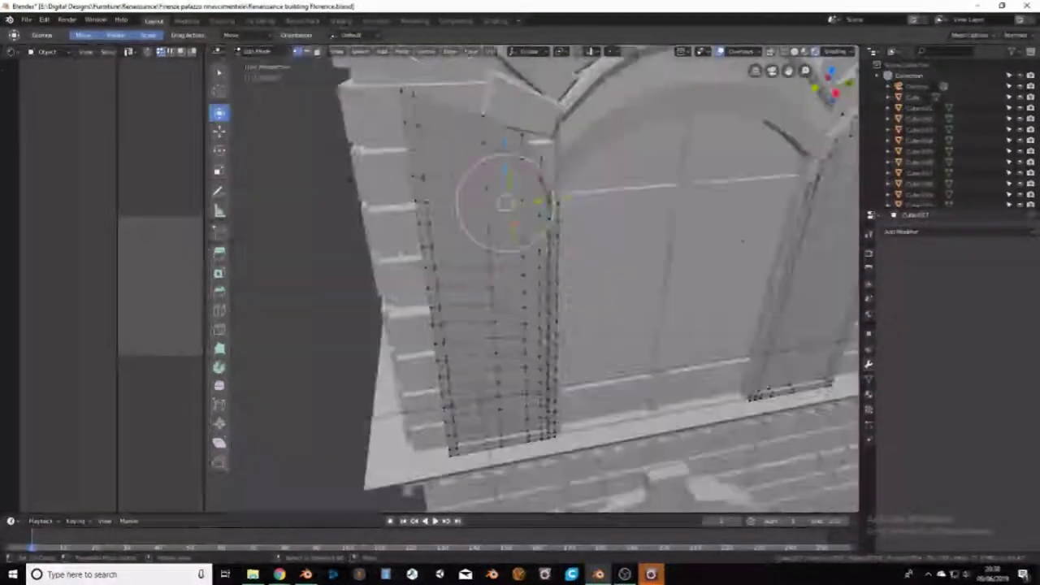
pyautogui.moveTo(444, 225); pyautogui.dragTo(349, 220, button='middle')
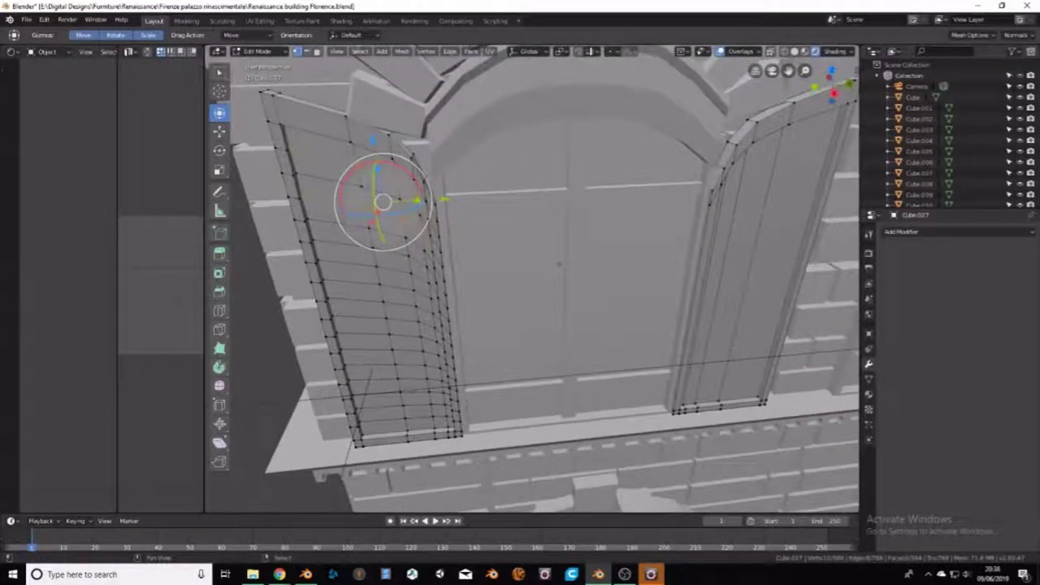
pyautogui.moveTo(372, 251); pyautogui.dragTo(427, 276)
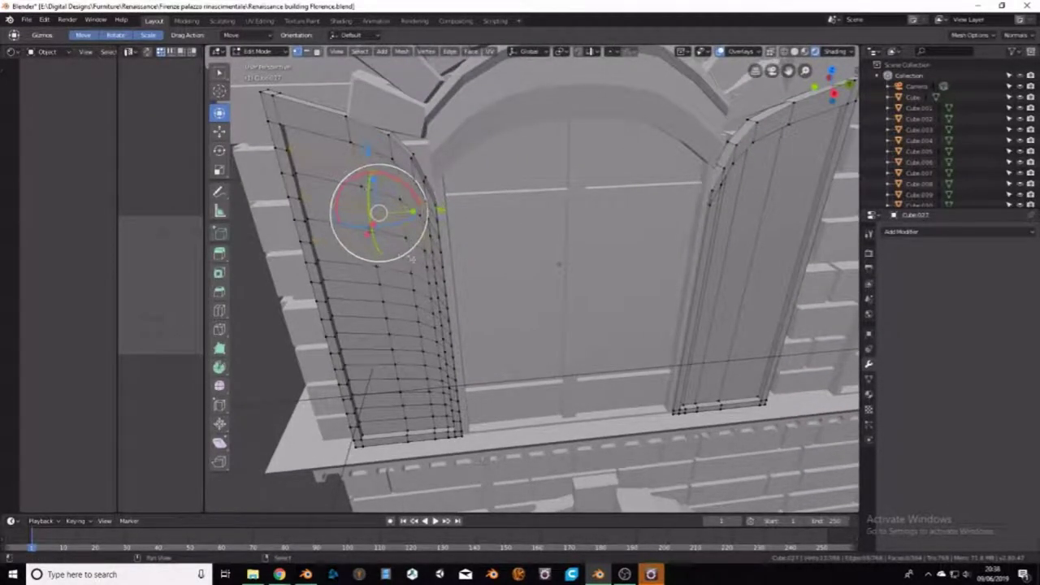
pyautogui.moveTo(428, 276); pyautogui.dragTo(480, 274, button='middle')
# Step: Select vertices along the upper alternating slat strips of the left shutter
pyautogui.keyDown('shift'); pyautogui.click(499, 269); pyautogui.keyUp('shift')
pyautogui.keyDown('shift'); pyautogui.click(493, 297); pyautogui.keyUp('shift')
pyautogui.keyDown('shift'); pyautogui.click(496, 296); pyautogui.keyUp('shift')
pyautogui.keyDown('shift'); pyautogui.click(479, 269); pyautogui.keyUp('shift')
pyautogui.keyDown('shift'); pyautogui.click(408, 298); pyautogui.keyUp('shift')
pyautogui.keyDown('shift'); pyautogui.click(405, 309); pyautogui.keyUp('shift')
pyautogui.keyDown('shift'); pyautogui.click(479, 322); pyautogui.keyUp('shift')
pyautogui.keyDown('shift'); pyautogui.click(497, 325); pyautogui.keyUp('shift')
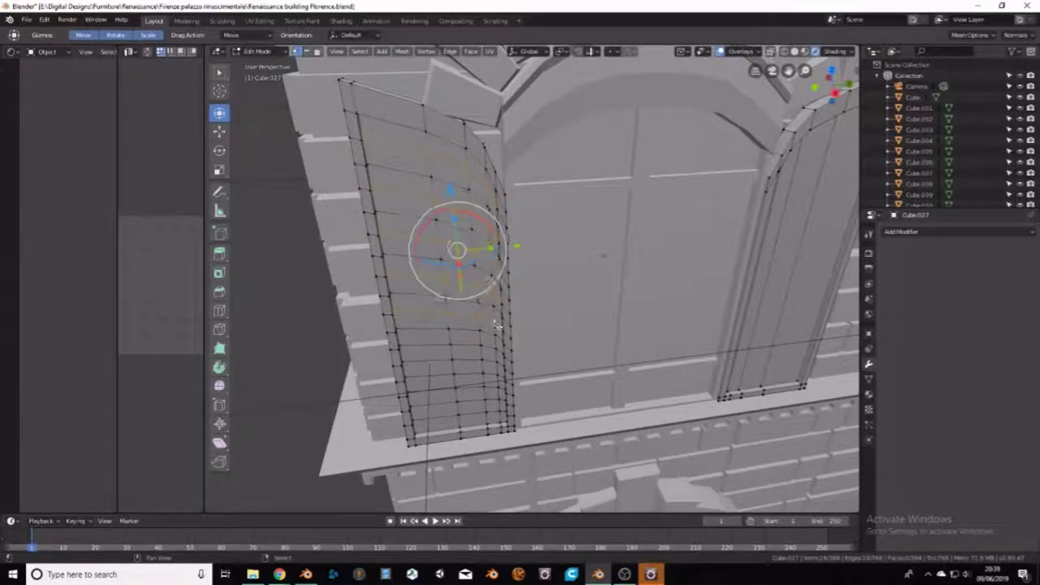
pyautogui.keyDown('shift'); pyautogui.click(405, 347); pyautogui.keyUp('shift')
pyautogui.keyDown('shift'); pyautogui.click(442, 344); pyautogui.keyUp('shift')
pyautogui.keyDown('shift'); pyautogui.click(503, 269); pyautogui.keyUp('shift')
pyautogui.keyDown('shift'); pyautogui.click(500, 348); pyautogui.keyUp('shift')
# Step: Refine the selection and add the lower rows down to the bottom-corner vertex
pyautogui.keyDown('shift'); pyautogui.click(495, 347); pyautogui.keyUp('shift')
pyautogui.keyDown('shift'); pyautogui.click(499, 351); pyautogui.keyUp('shift')
pyautogui.keyDown('shift'); pyautogui.click(500, 352); pyautogui.keyUp('shift')
pyautogui.keyDown('shift'); pyautogui.click(502, 352); pyautogui.keyUp('shift')
pyautogui.keyDown('shift'); pyautogui.click(420, 376); pyautogui.keyUp('shift')
pyautogui.keyDown('shift'); pyautogui.click(457, 375); pyautogui.keyUp('shift')
pyautogui.keyDown('shift'); pyautogui.click(489, 372); pyautogui.keyUp('shift')
pyautogui.keyDown('shift'); pyautogui.click(501, 375); pyautogui.keyUp('shift')
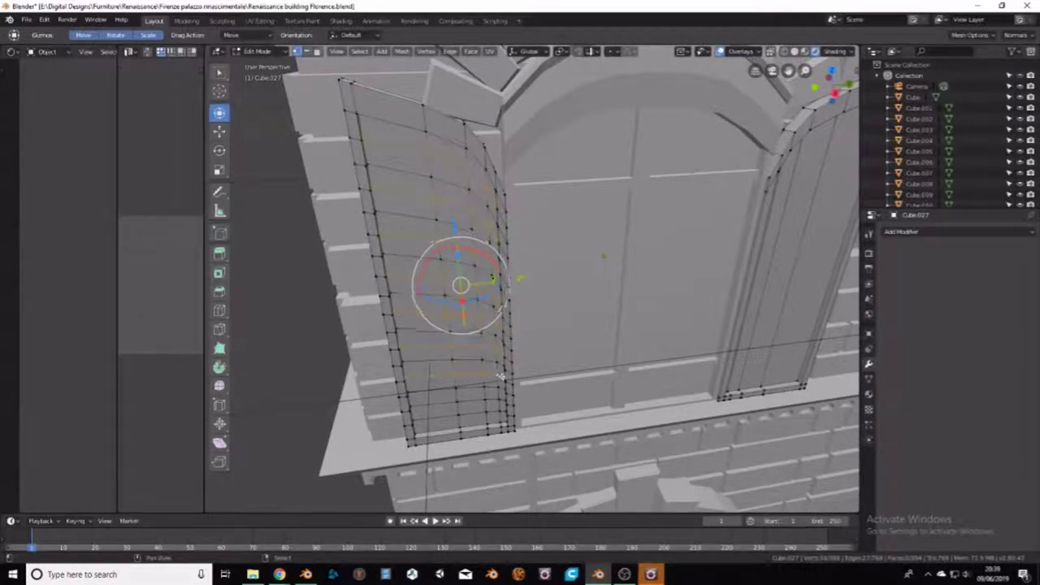
pyautogui.keyDown('shift'); pyautogui.click(422, 405); pyautogui.keyUp('shift')
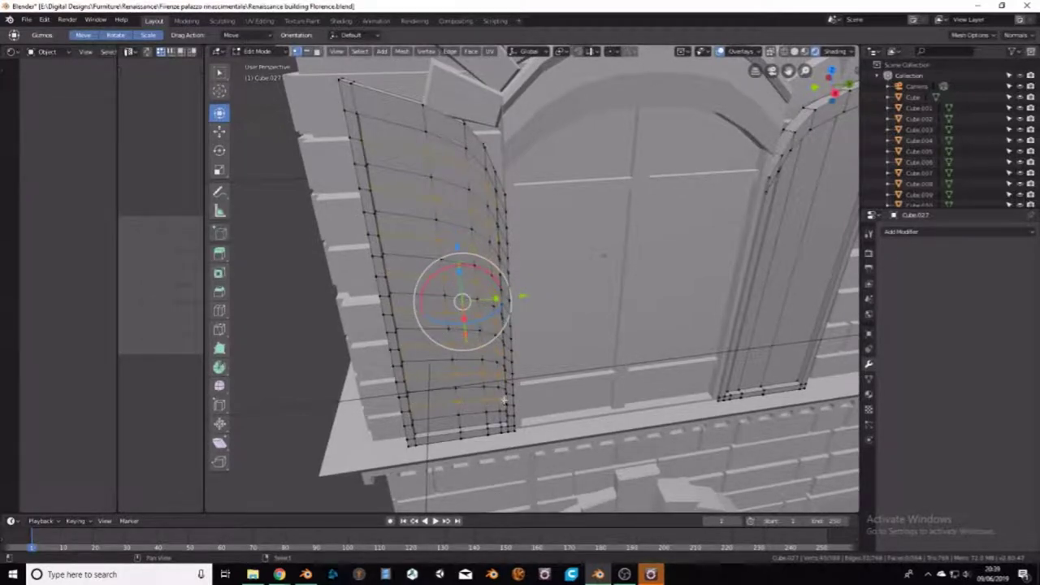
pyautogui.keyDown('shift'); pyautogui.click(419, 431); pyautogui.keyUp('shift')
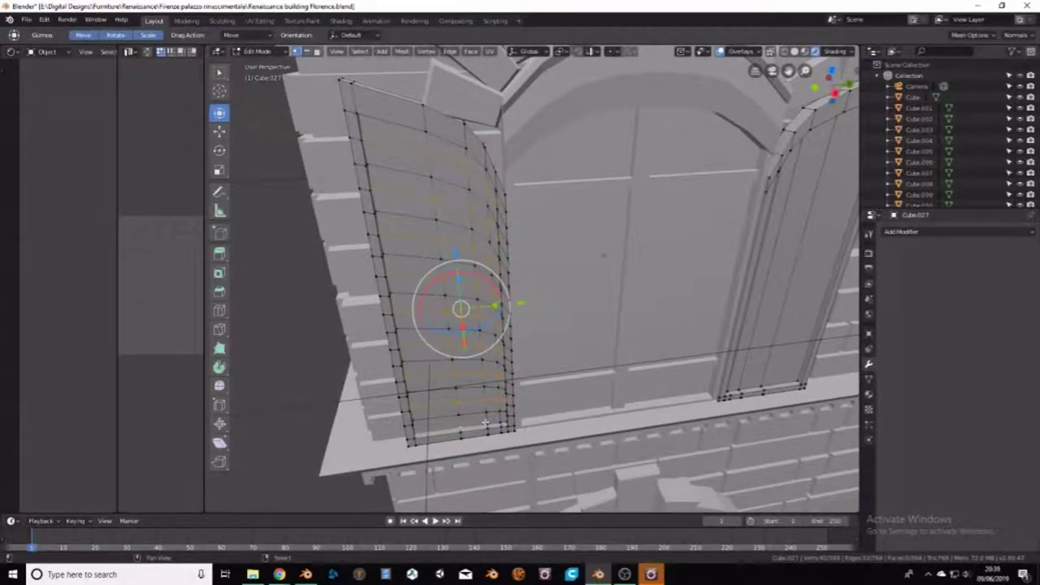
pyautogui.moveTo(502, 423); pyautogui.dragTo(517, 369, button='middle')
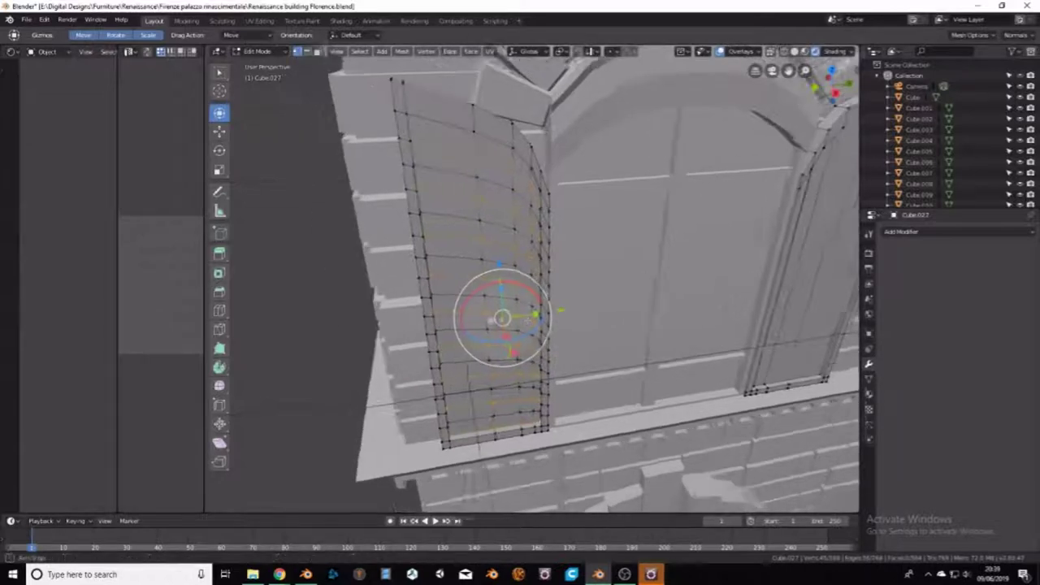
# Step: Move the selected strips to offset them into angled louvre slats
pyautogui.moveTo(523, 355); pyautogui.dragTo(523, 356)
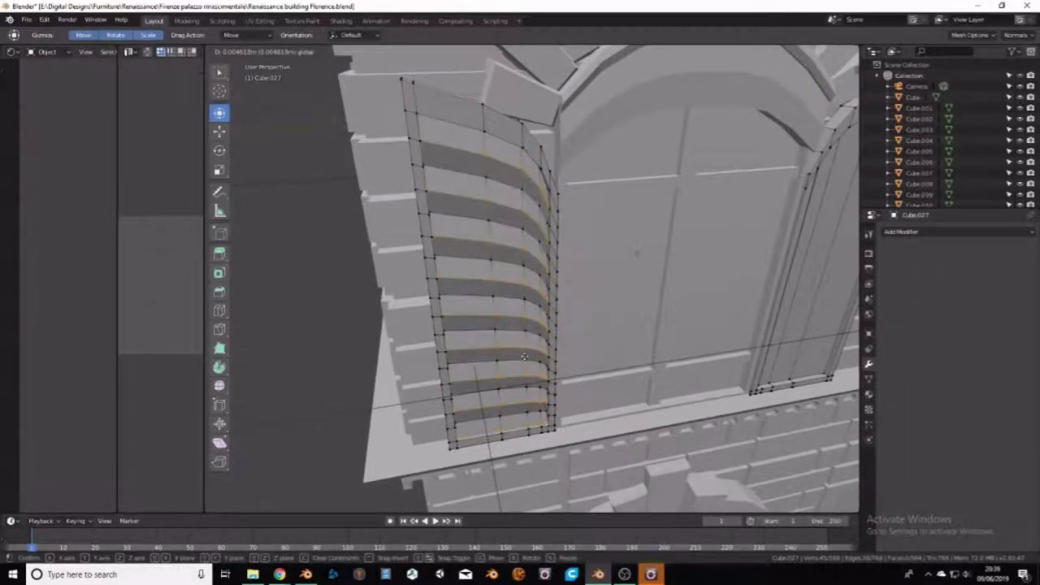
pyautogui.moveTo(524, 356)
pyautogui.mouseDown(button='middle')
pyautogui.moveTo(581, 263)
pyautogui.moveTo(560, 278)
pyautogui.moveTo(338, 273)
pyautogui.mouseUp(button='middle')
pyautogui.scroll(-3, 581, 263)
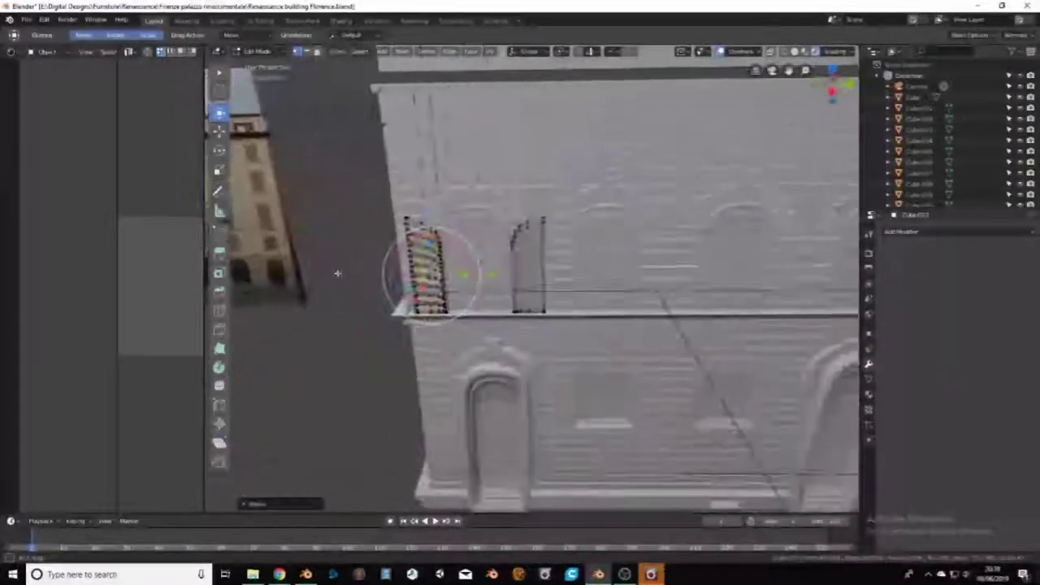
pyautogui.scroll(2, 338, 272)
pyautogui.scroll(2, 338, 273)
# Step: Orbit and zoom around the left shutter to inspect the slats and the arch above
pyautogui.moveTo(338, 273)
pyautogui.mouseDown(button='middle')
pyautogui.moveTo(508, 233)
pyautogui.moveTo(580, 240)
pyautogui.moveTo(555, 259)
pyautogui.mouseUp(button='middle')
pyautogui.scroll(2, 508, 233)
pyautogui.moveTo(374, 285); pyautogui.dragTo(396, 266, button='middle')
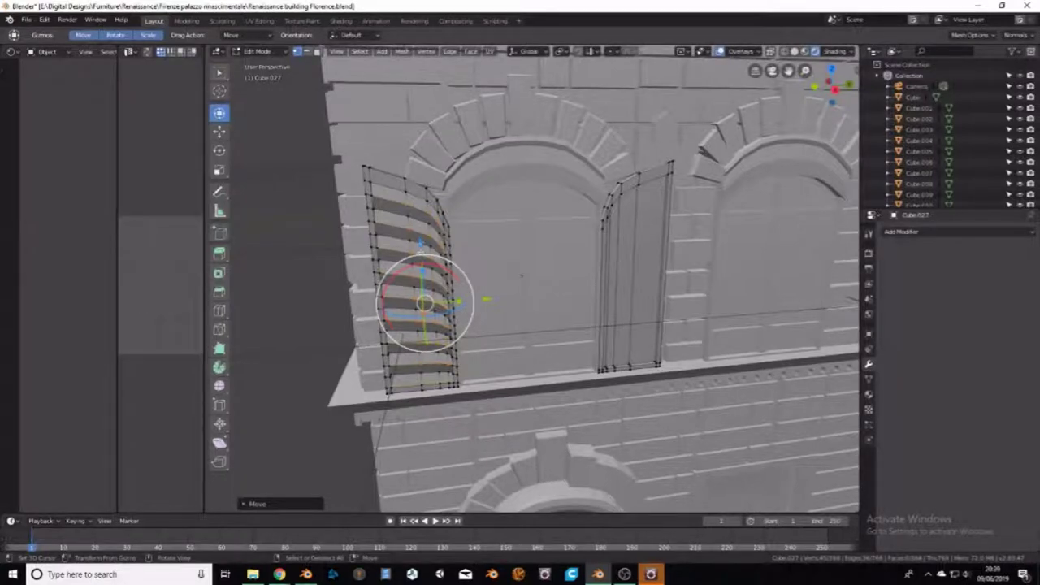
pyautogui.moveTo(420, 244); pyautogui.dragTo(430, 276, button='middle')
pyautogui.scroll(2, 430, 292)
pyautogui.scroll(3, 435, 317)
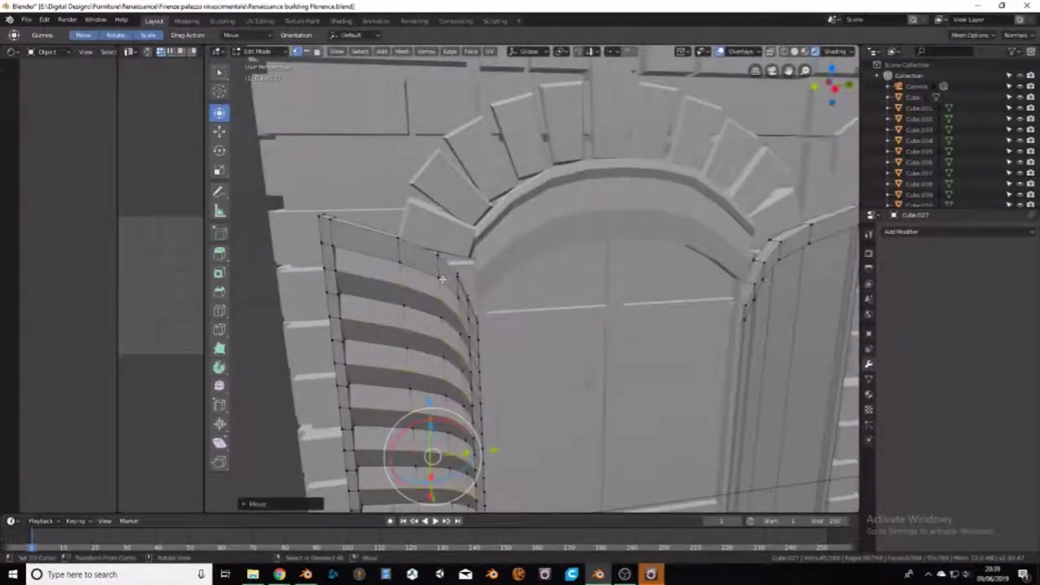
pyautogui.scroll(2, 440, 332)
pyautogui.moveTo(439, 331); pyautogui.dragTo(434, 201, button='middle')
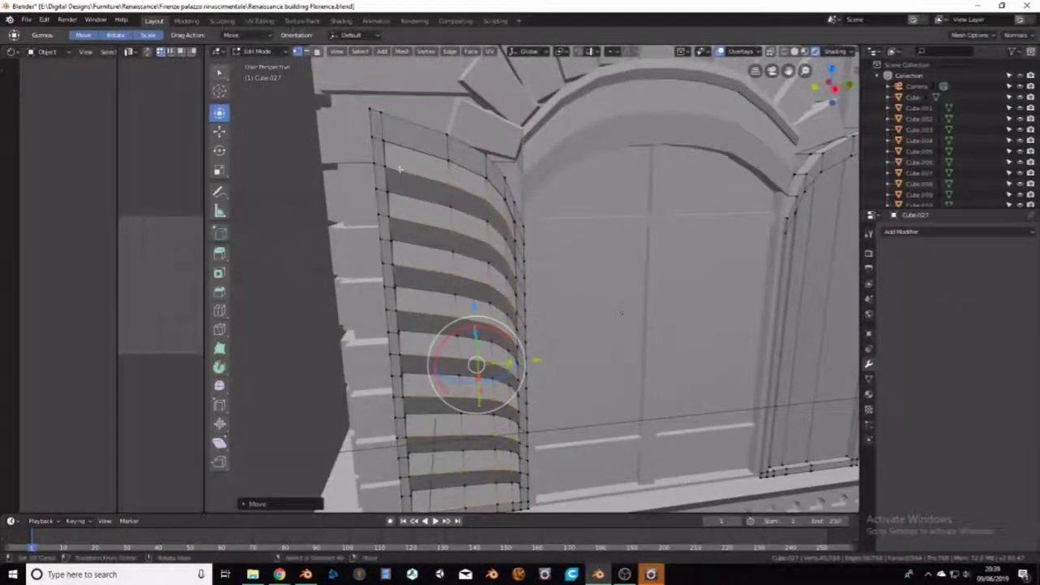